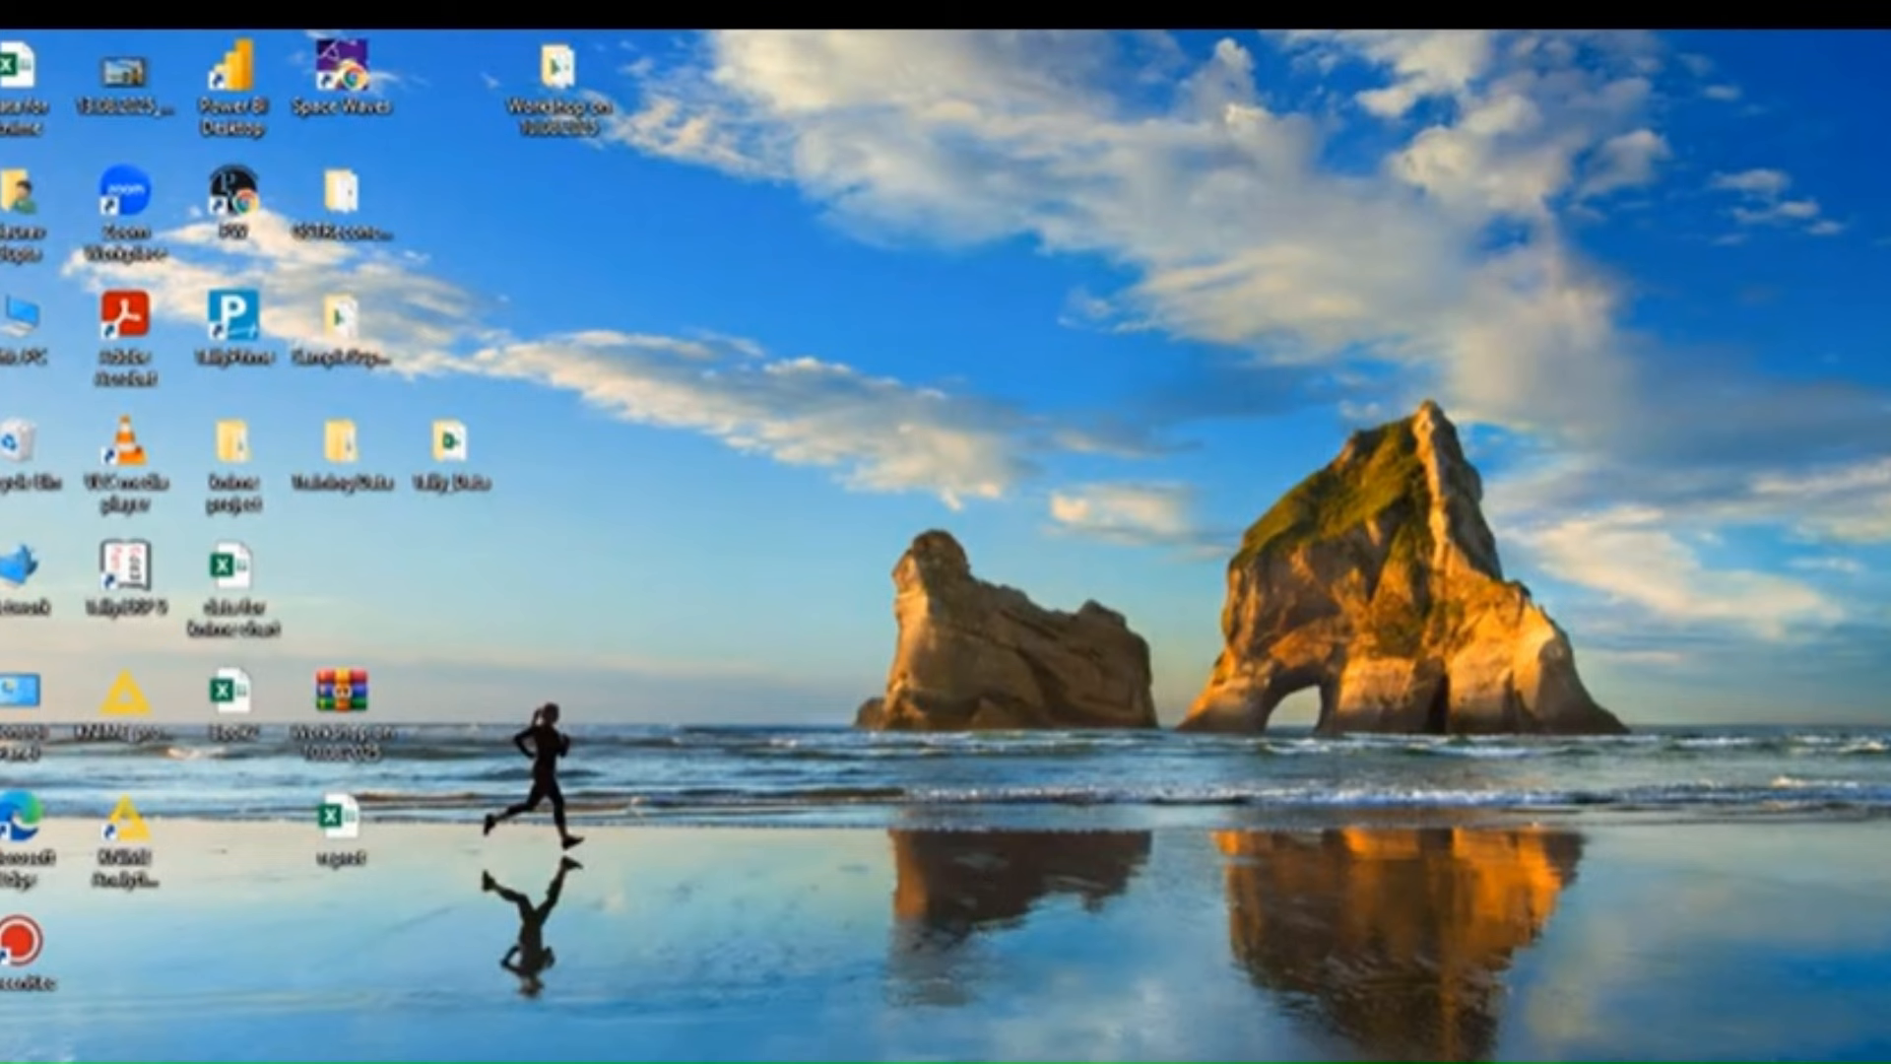
- Switch to the Tally_Template workbook in Excel and examine its voucher number, date and type columns
mouse_move(990, 1061)
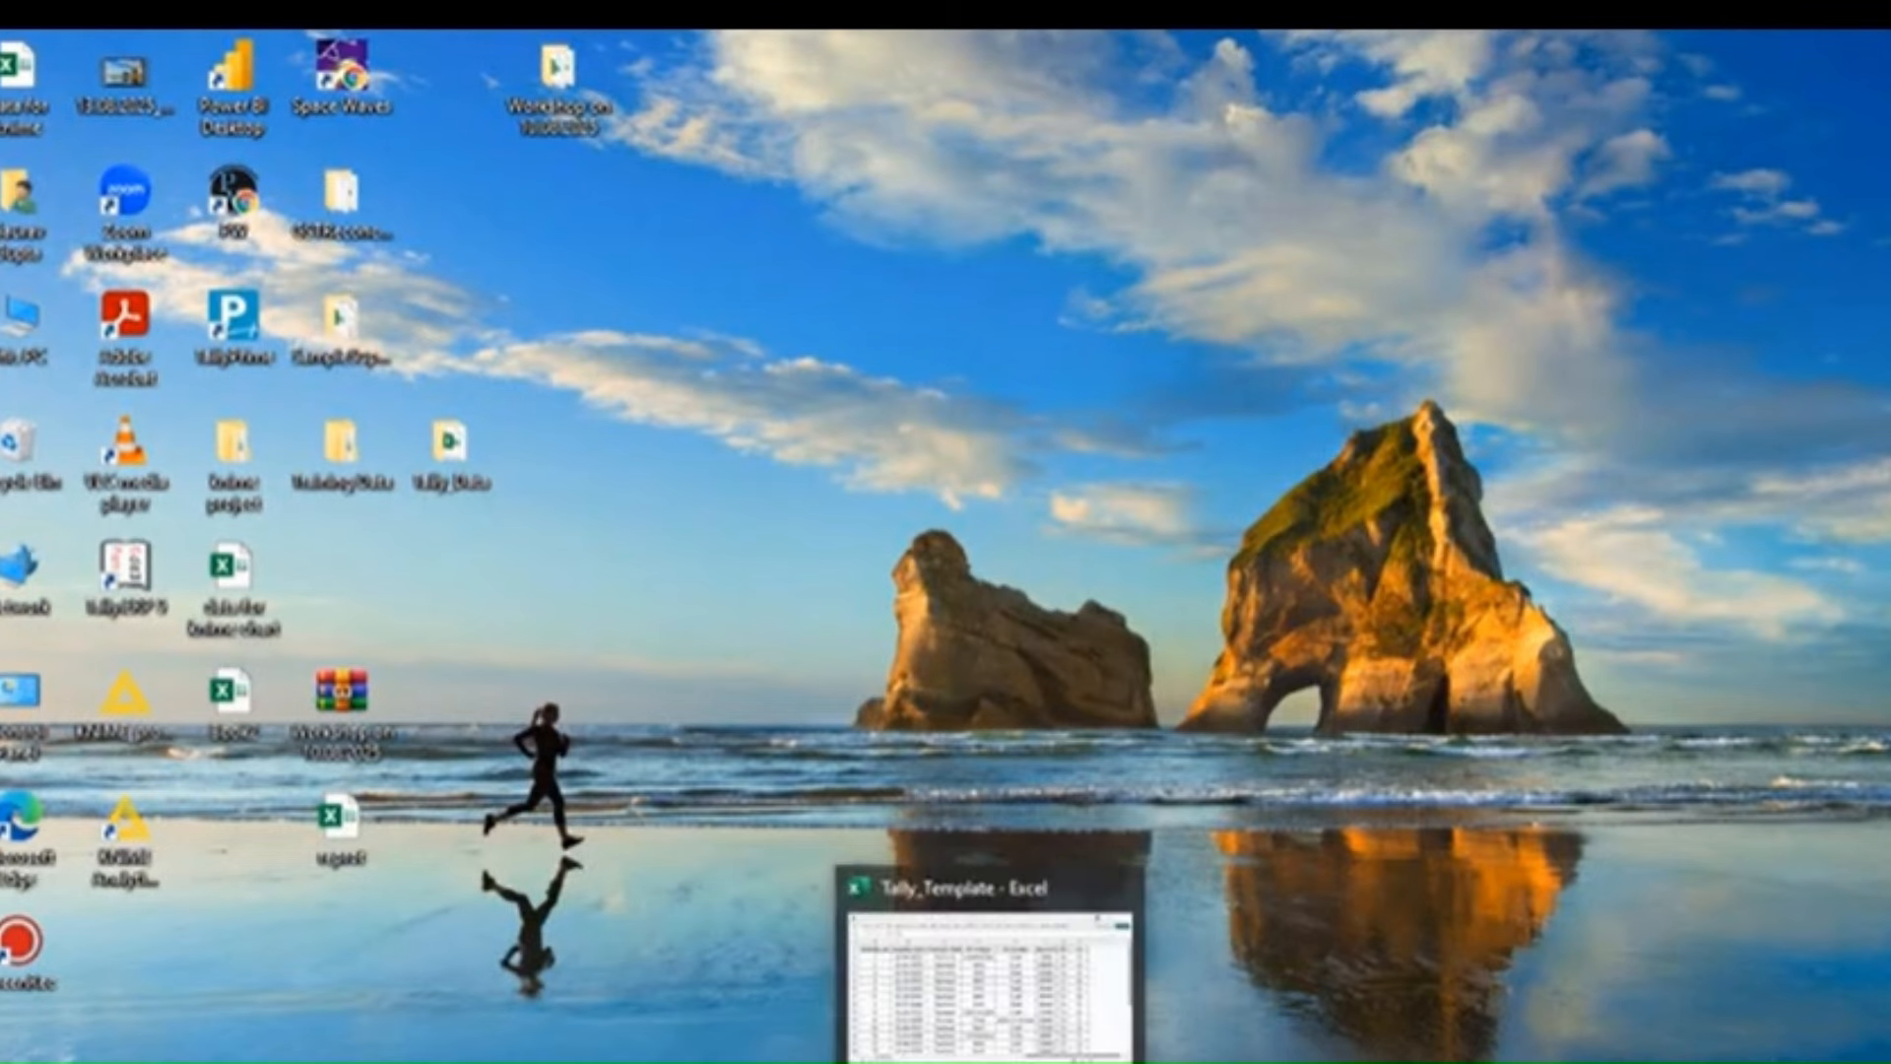
left_click(951, 958)
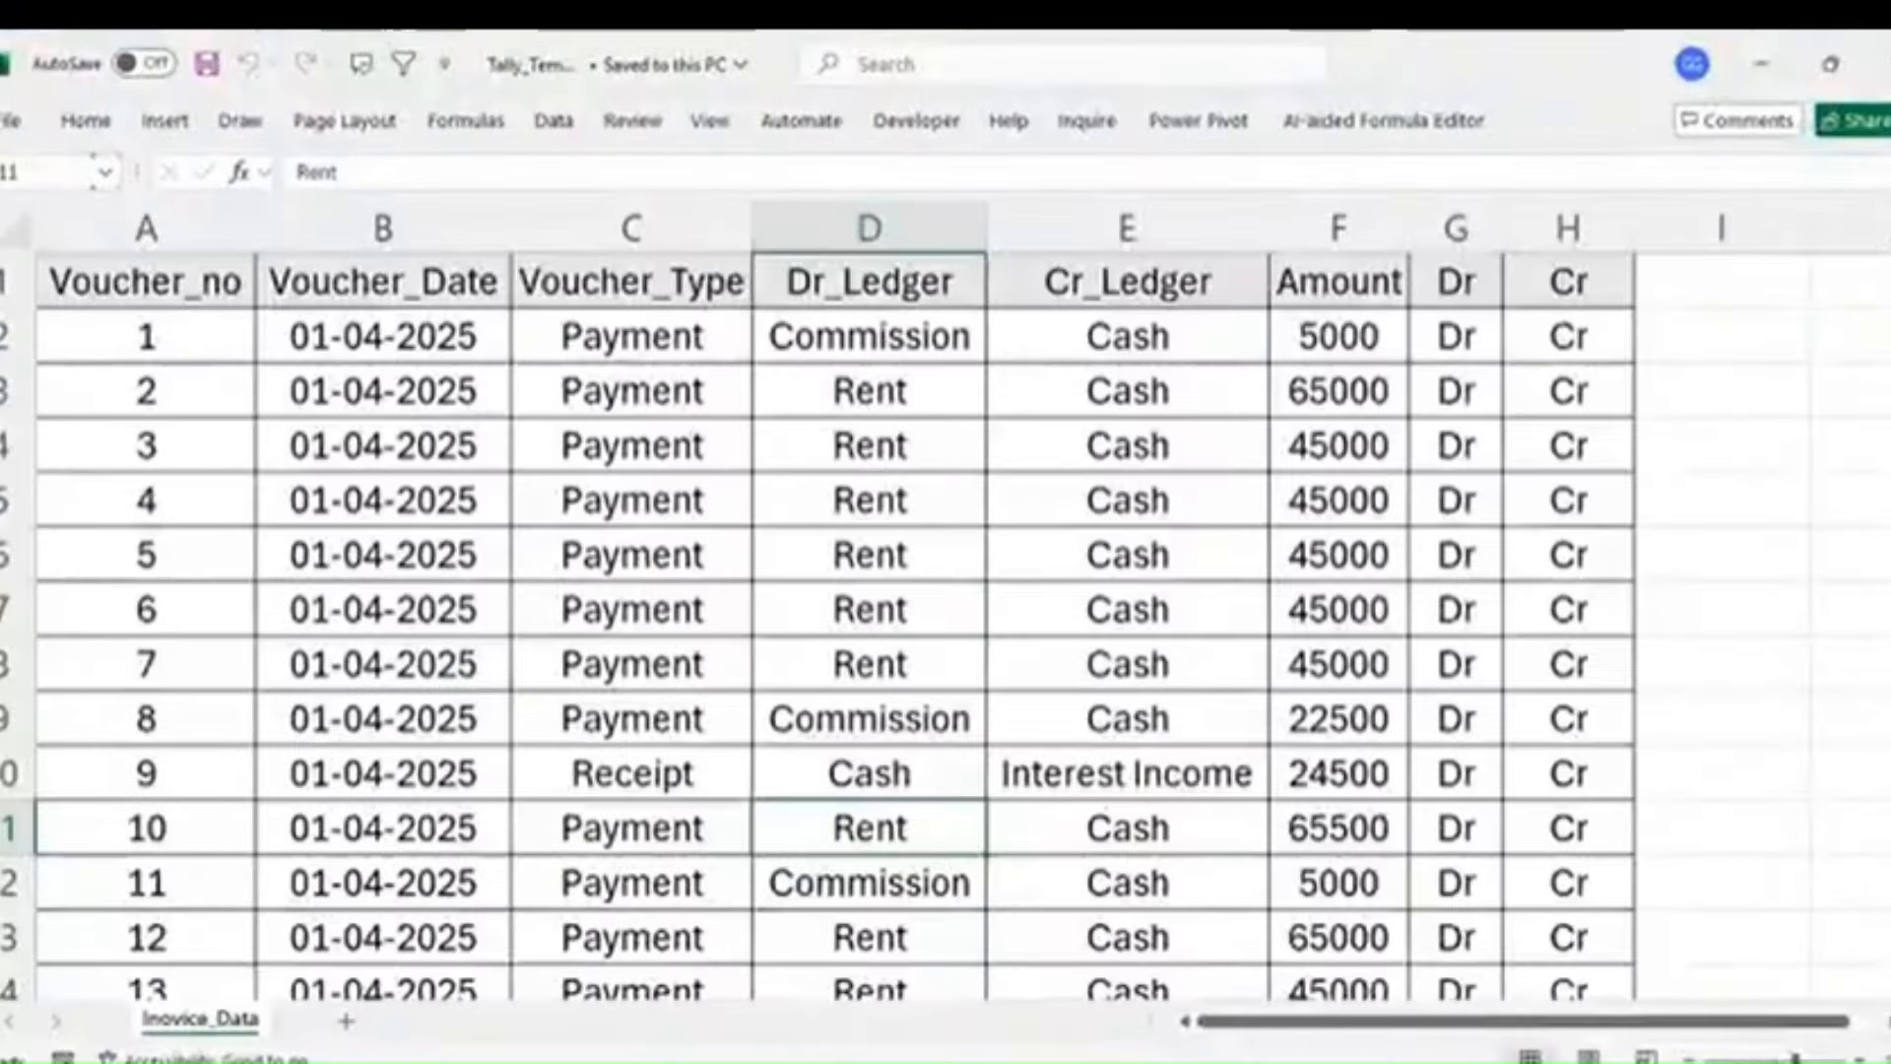
left_click(920, 780)
key("ctrl+Home")
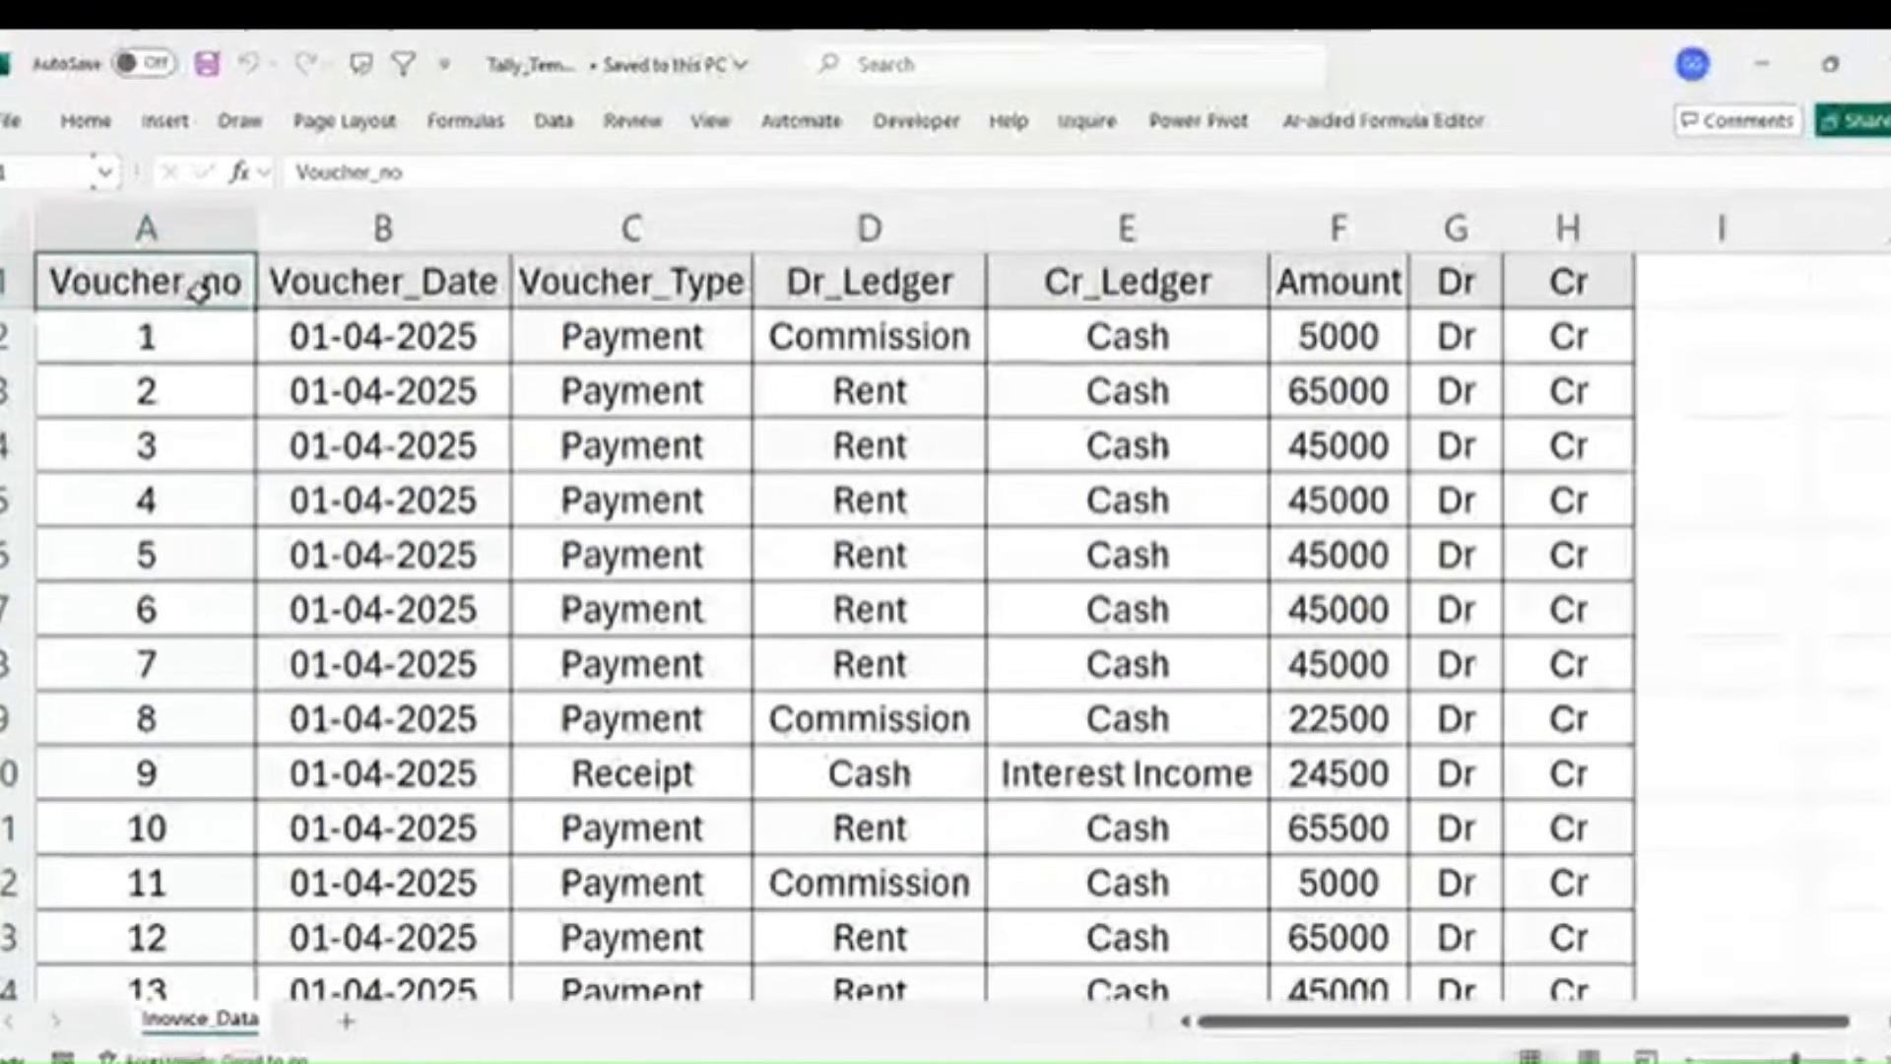
left_click(680, 296)
left_click(659, 394)
left_click(626, 721)
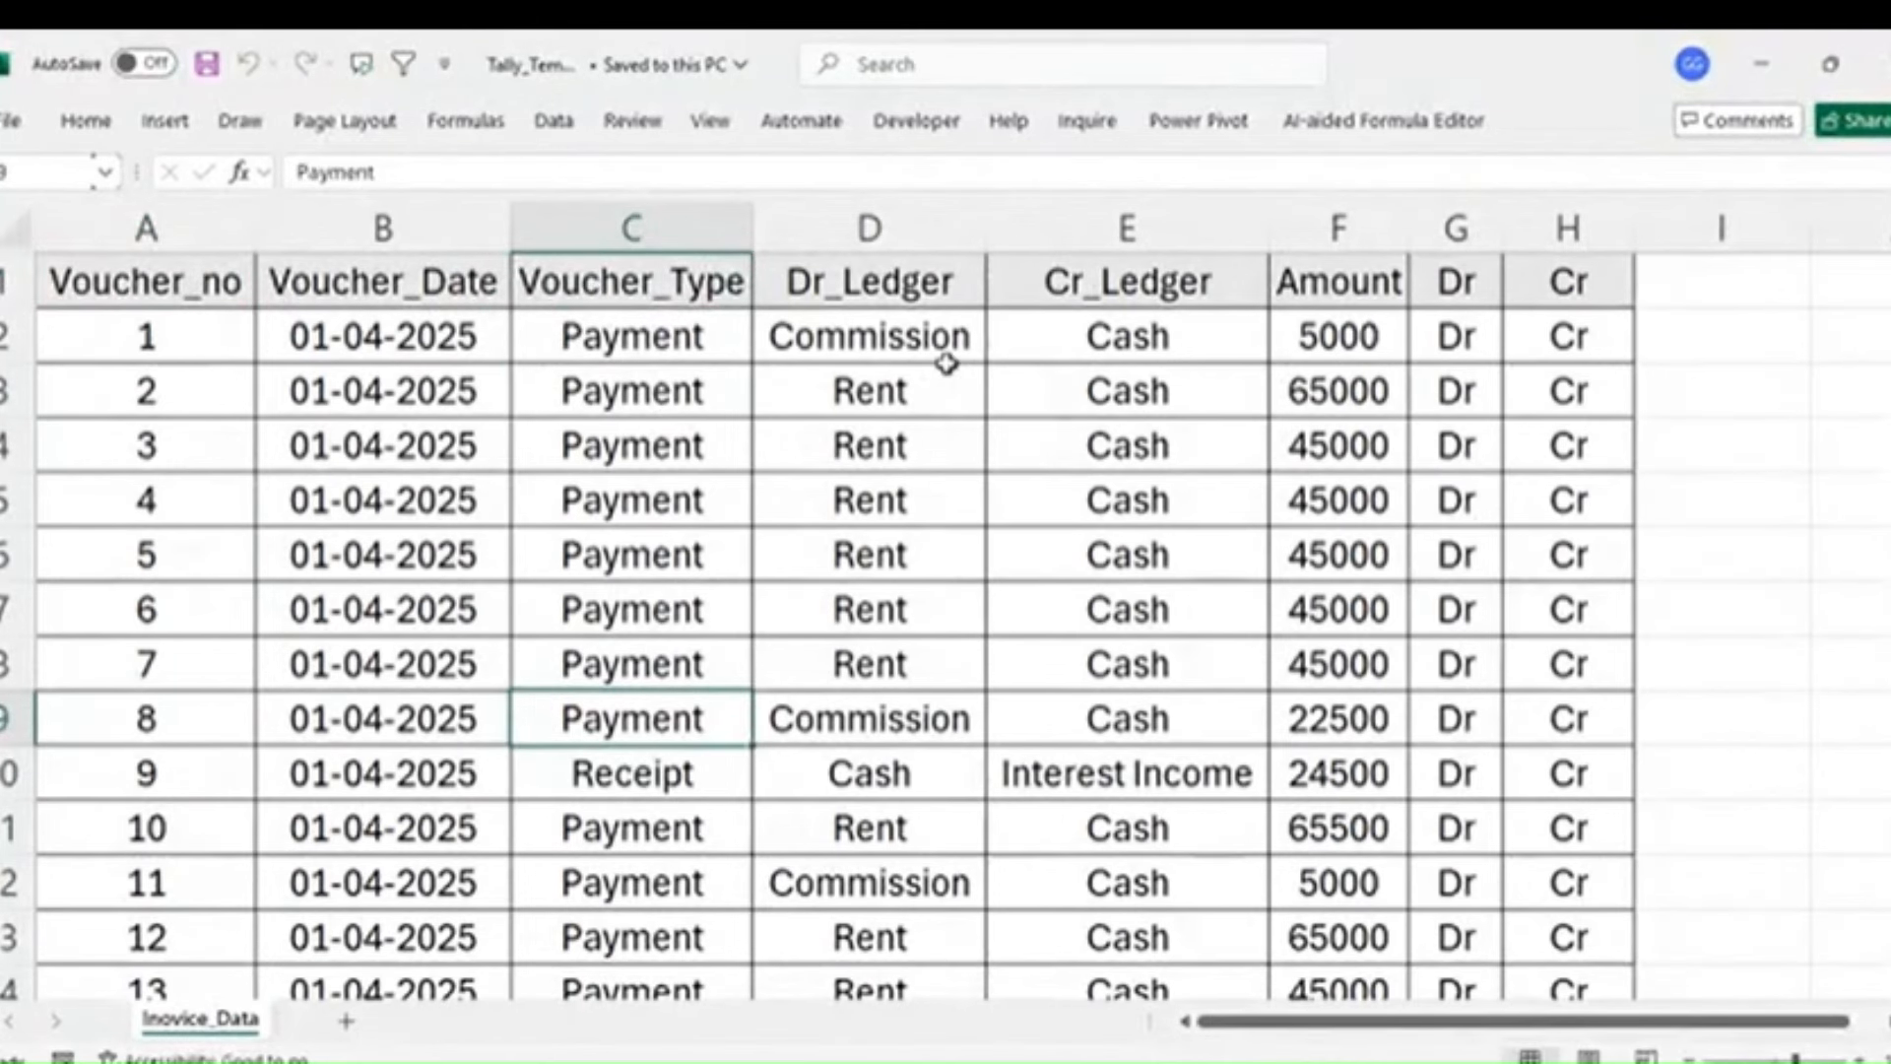
- Examine the Dr_Ledger, Cr_Ledger, Amount, Dr and Cr columns of the Inovice_Data sheet
left_click(923, 295)
left_click(903, 357)
left_click(906, 397)
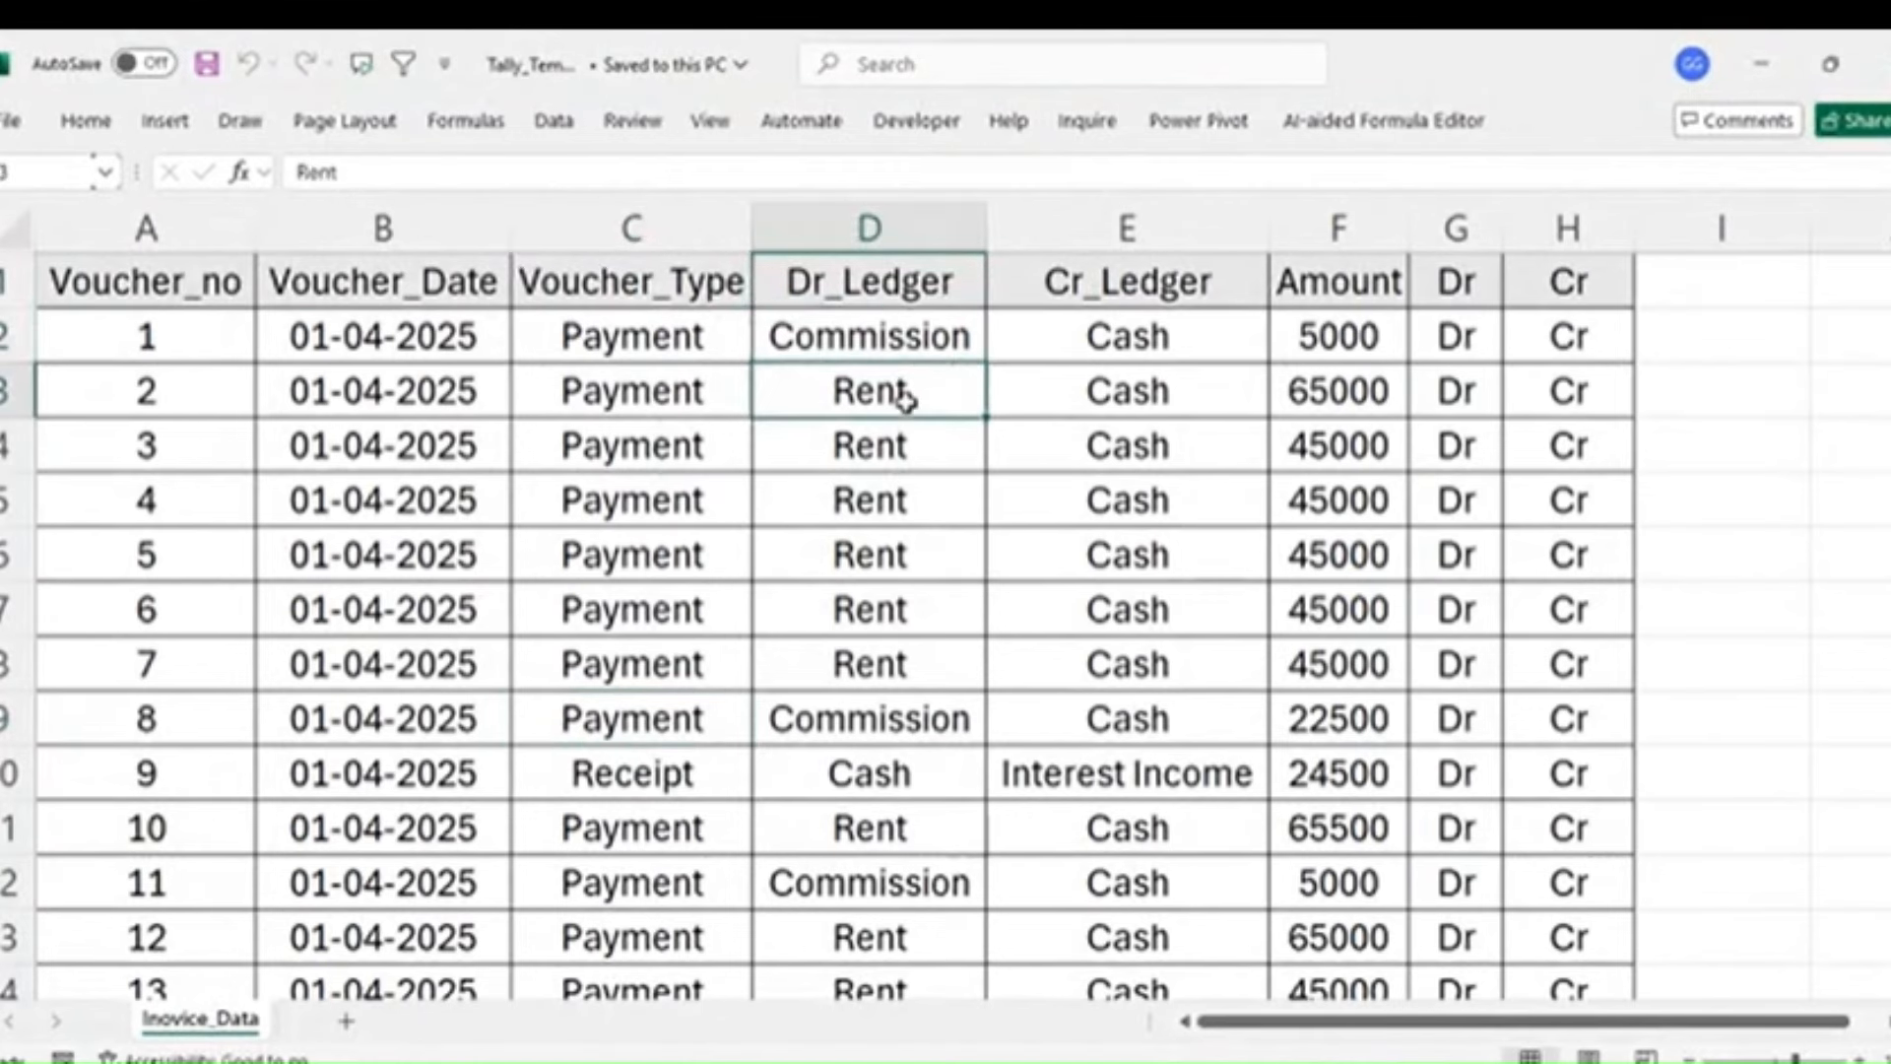
left_click(1123, 281)
left_click(1126, 339)
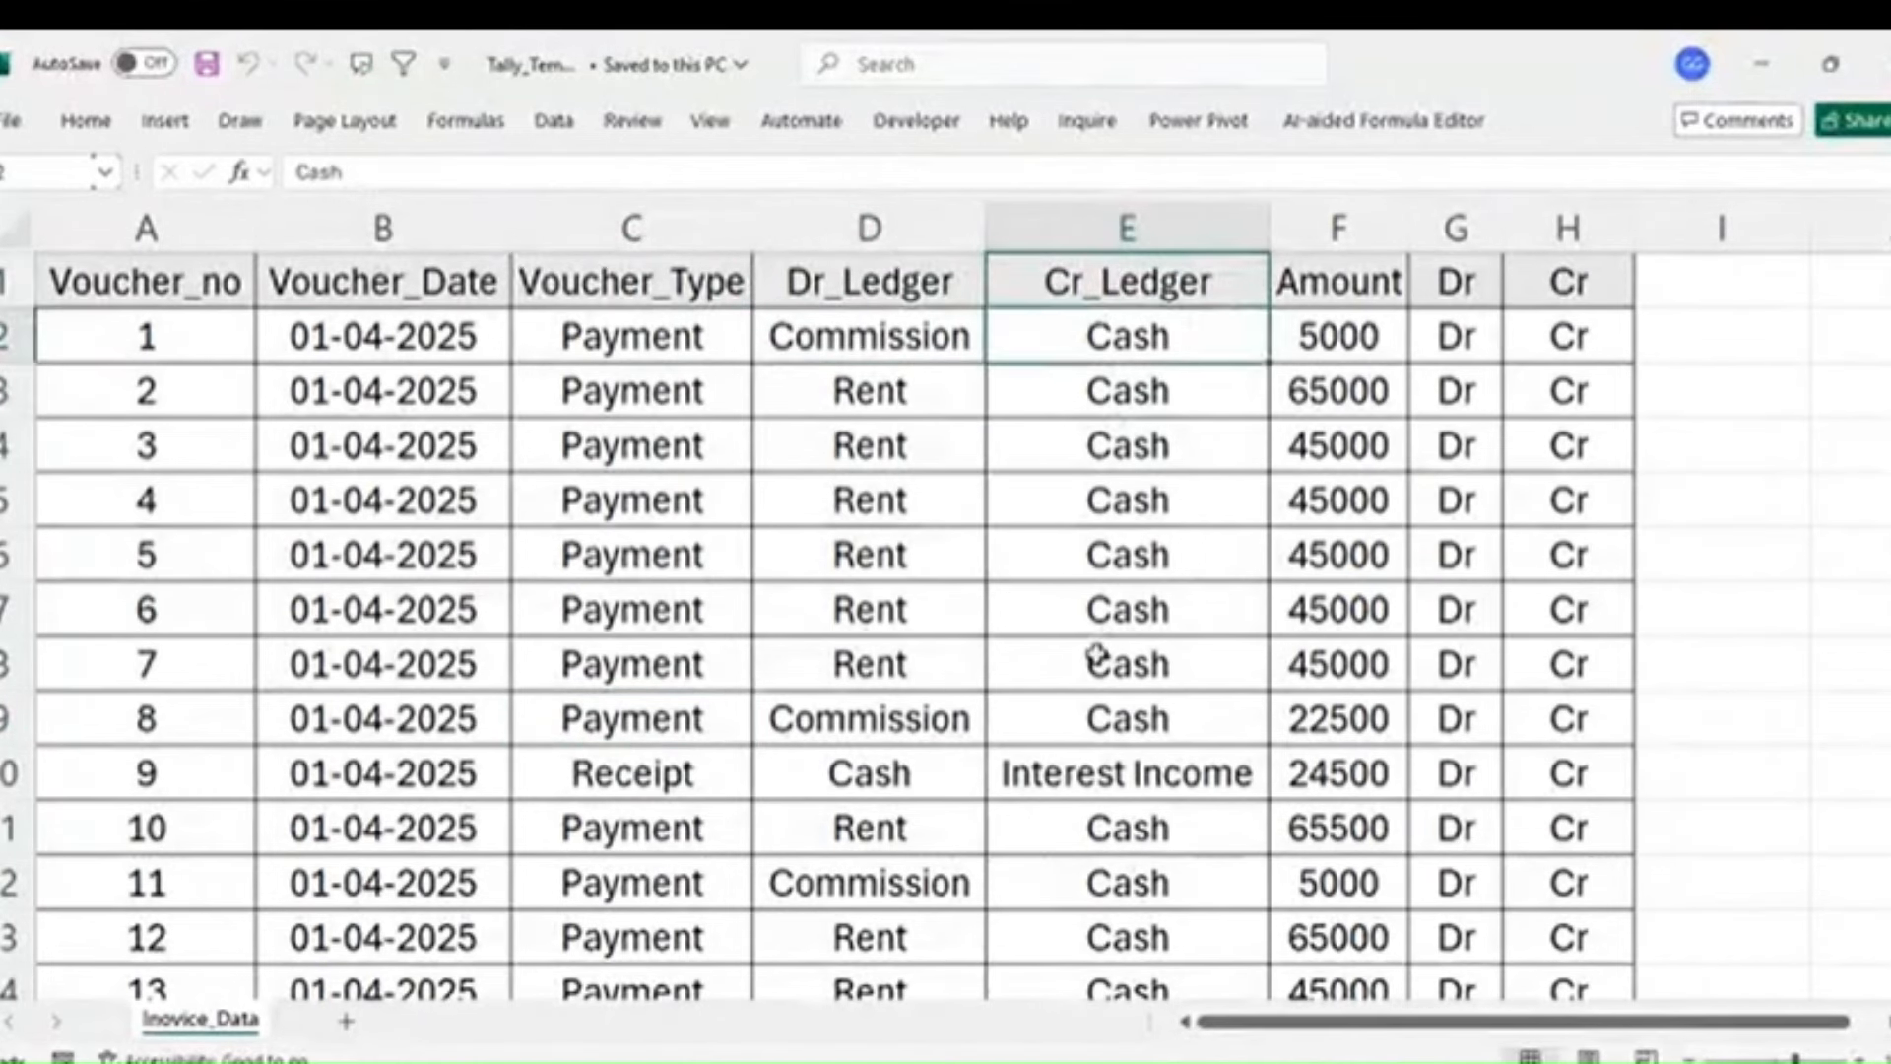
left_click(1074, 753)
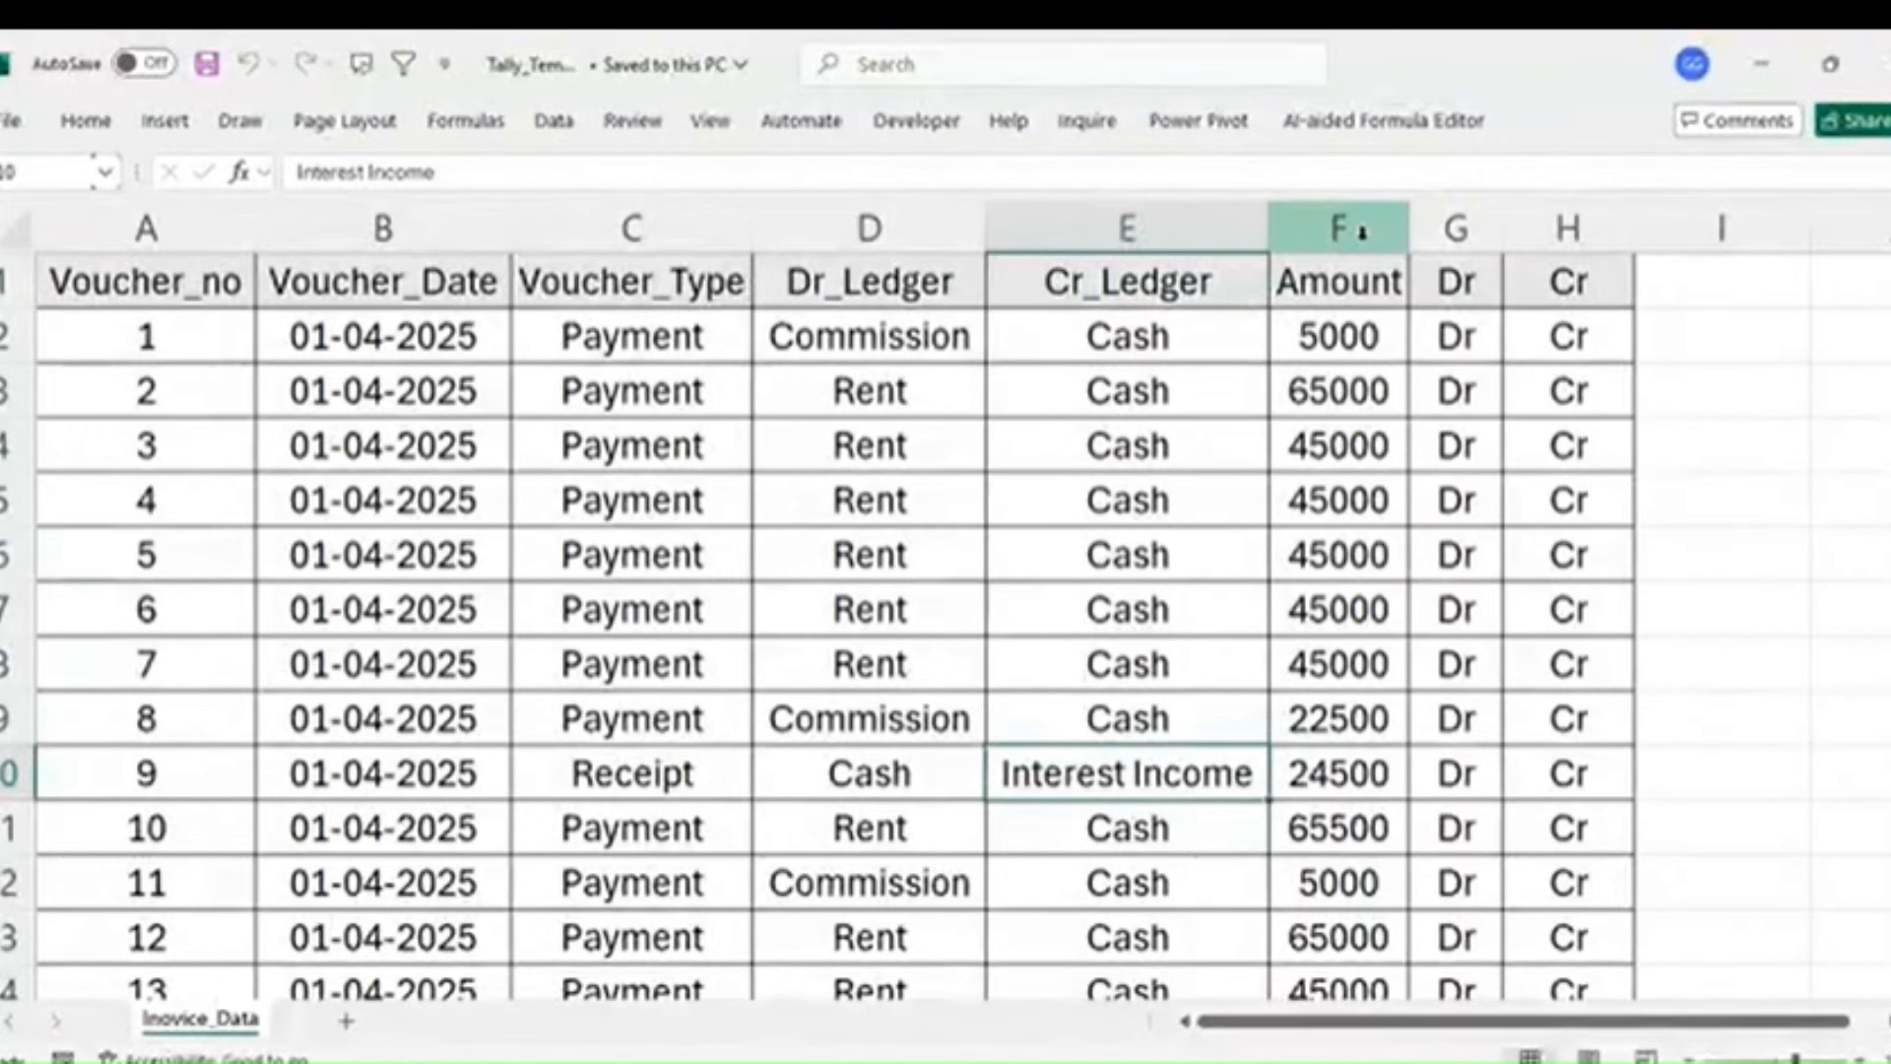
left_click(1497, 537)
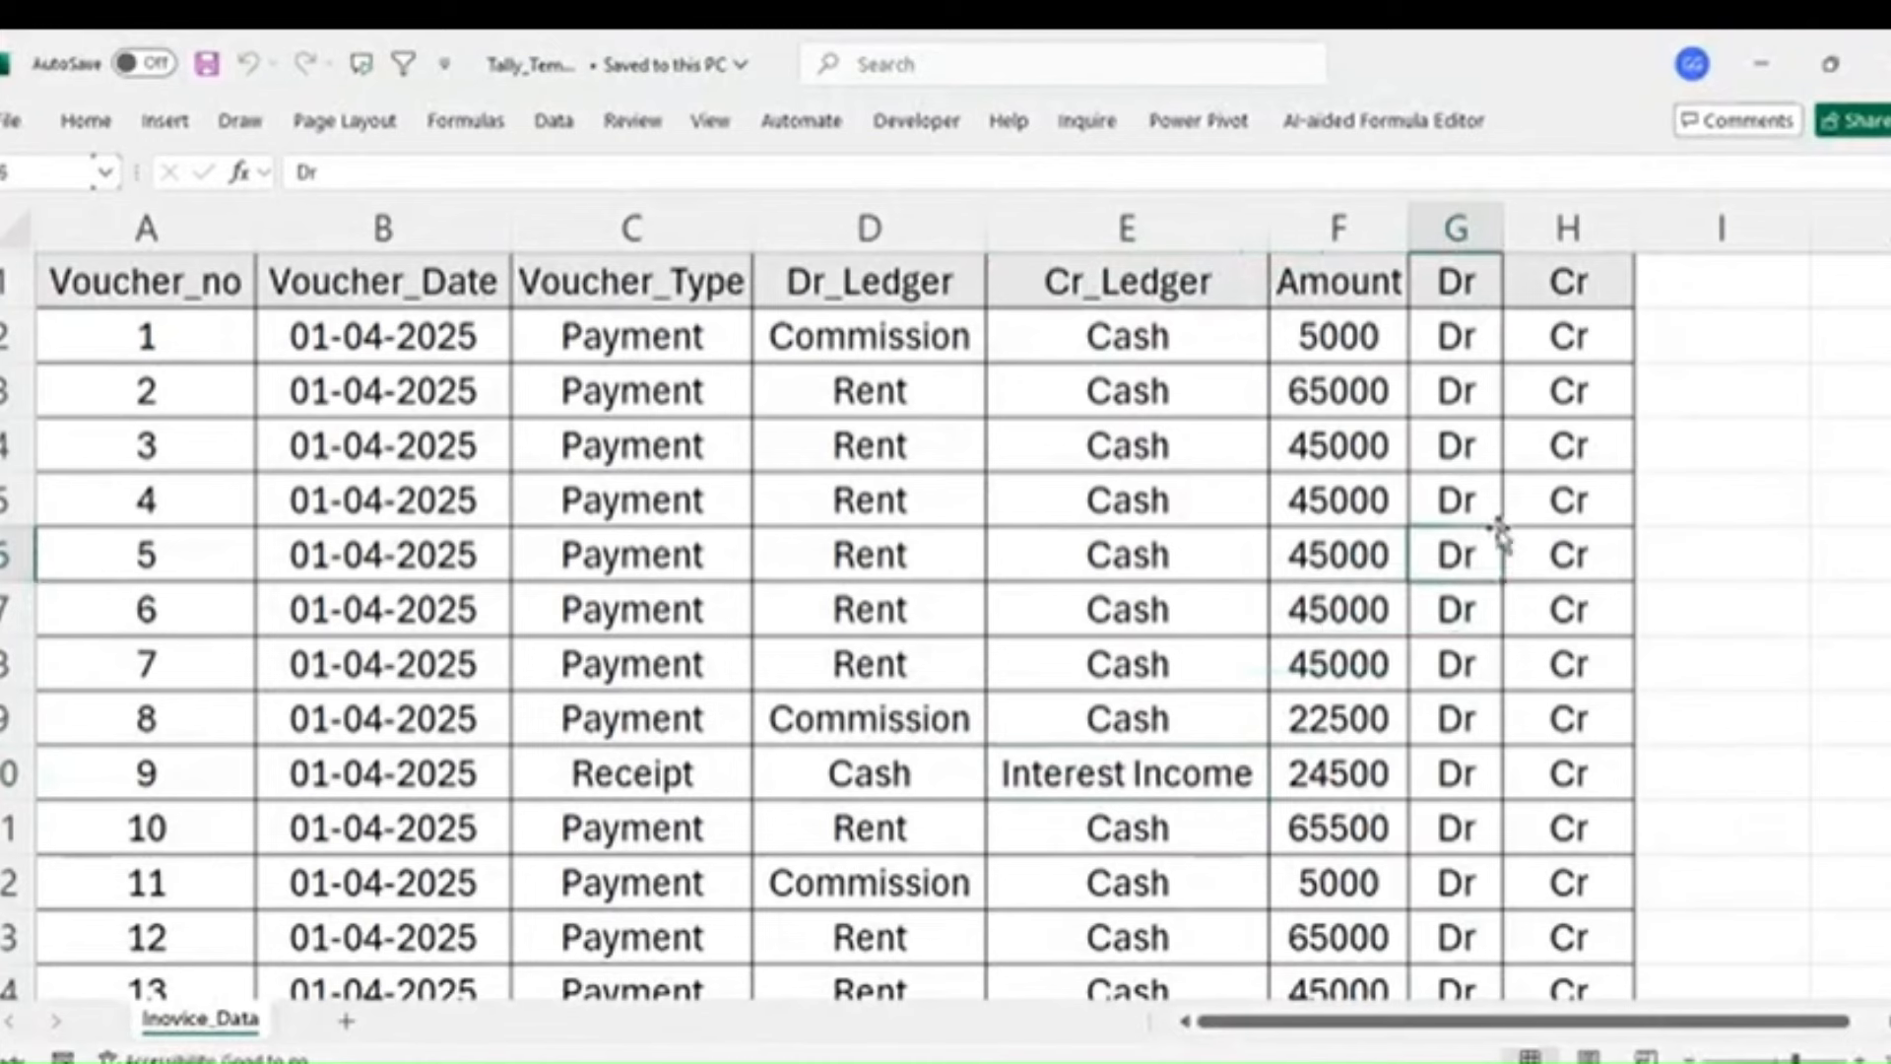
left_click(1584, 555)
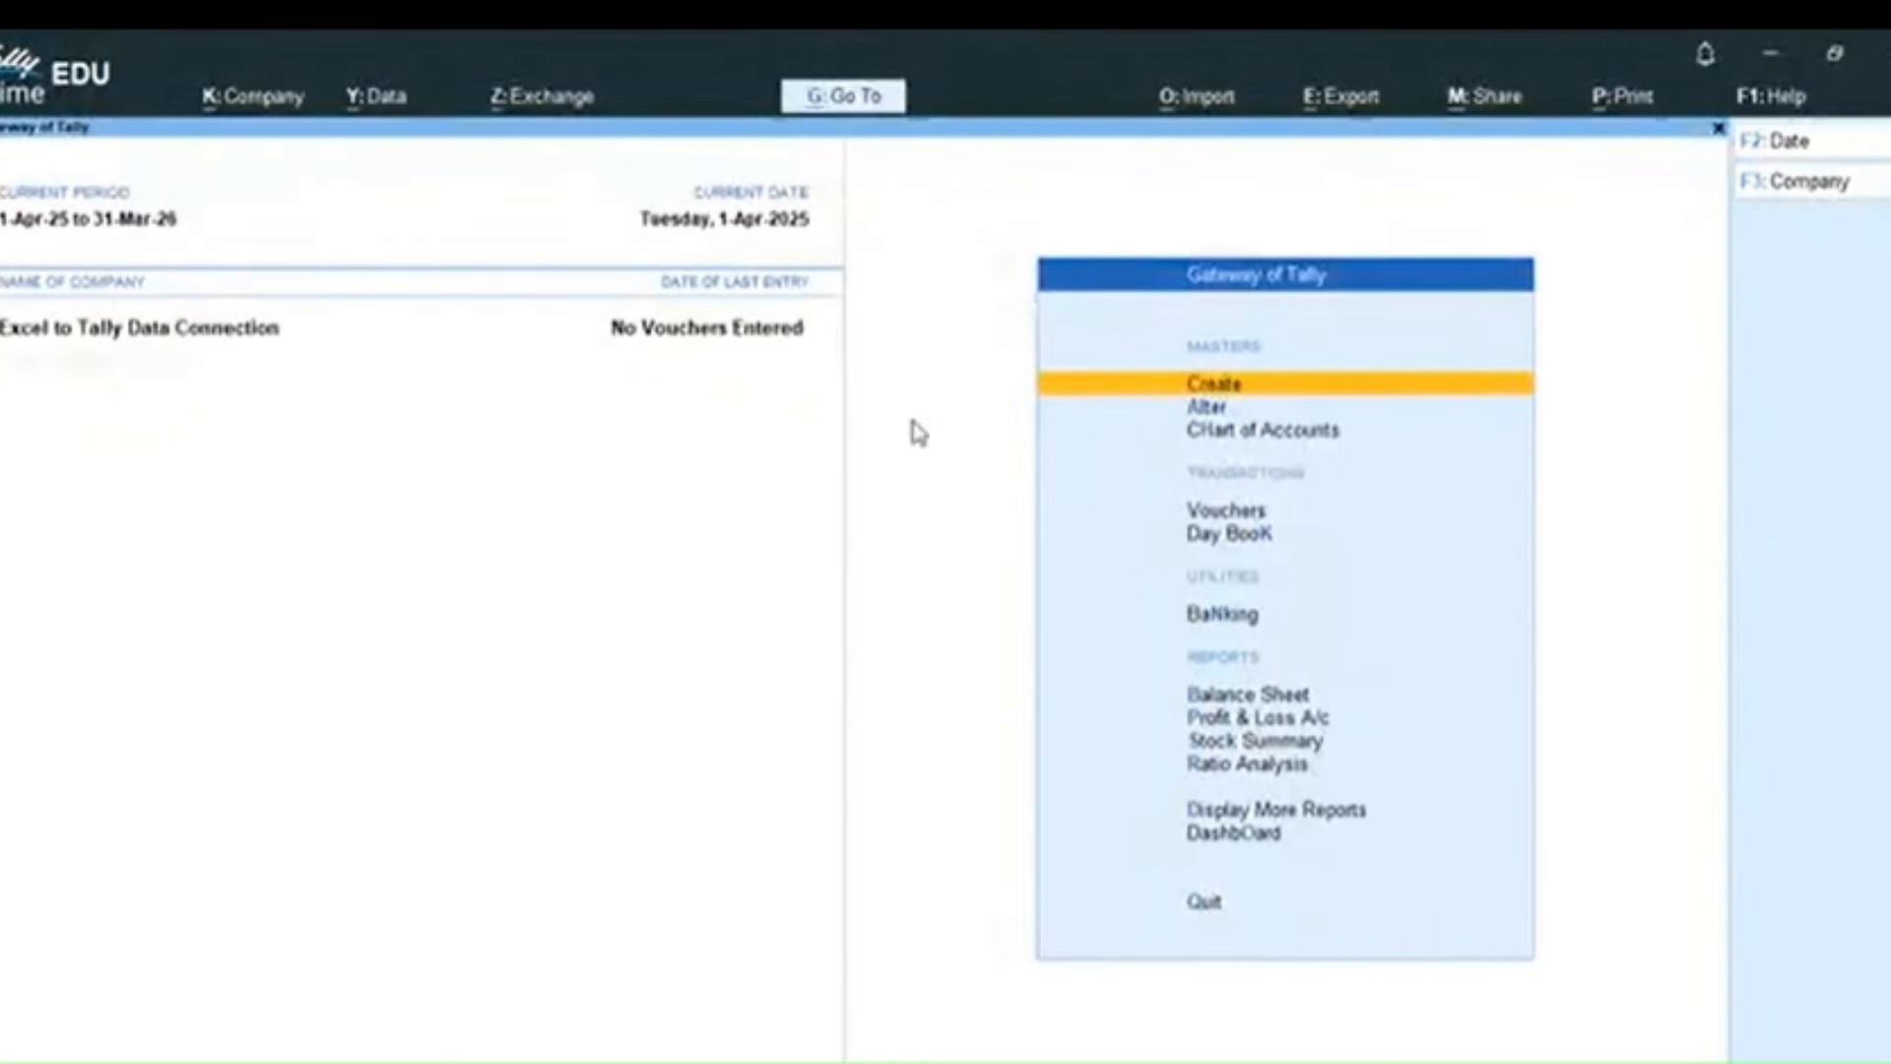
- Switch to TallyPrime and check the Day Book for existing vouchers, then review the Excel voucher data again
key("d")
key("d")
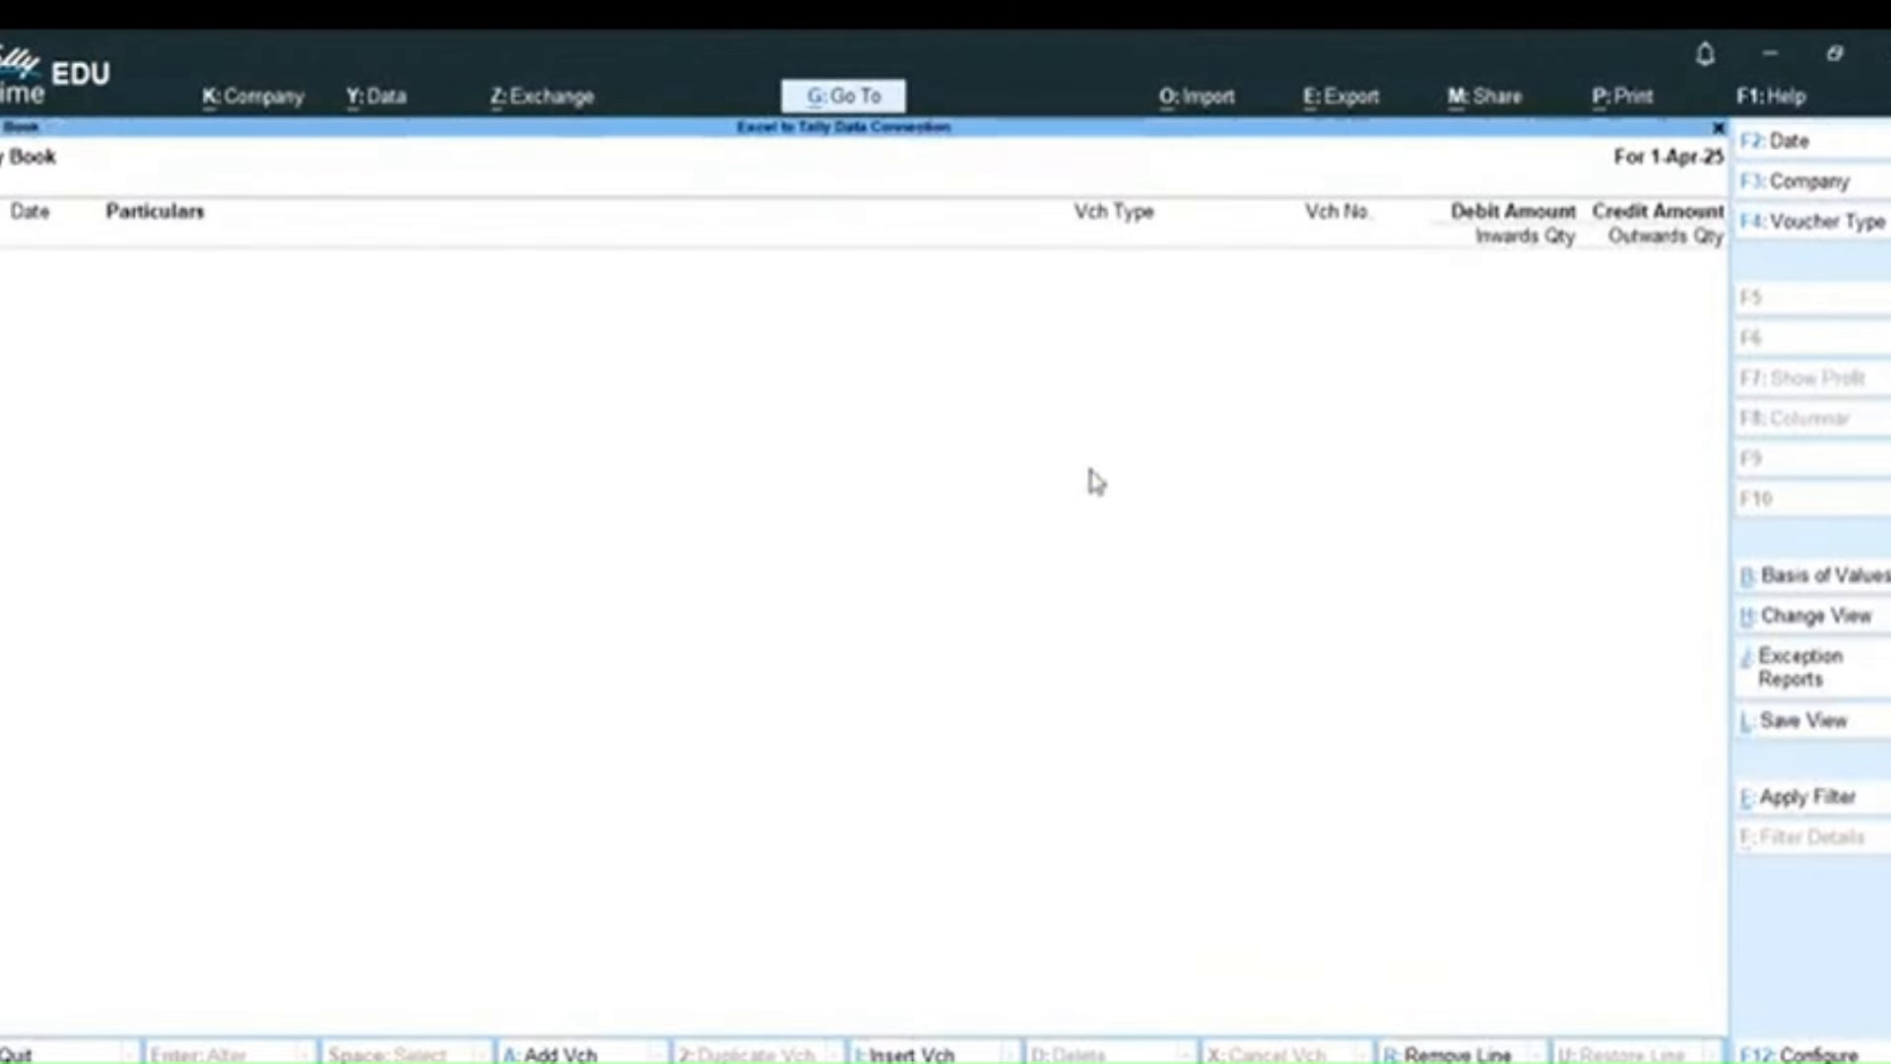
key("F2")
key("Return")
key("Escape")
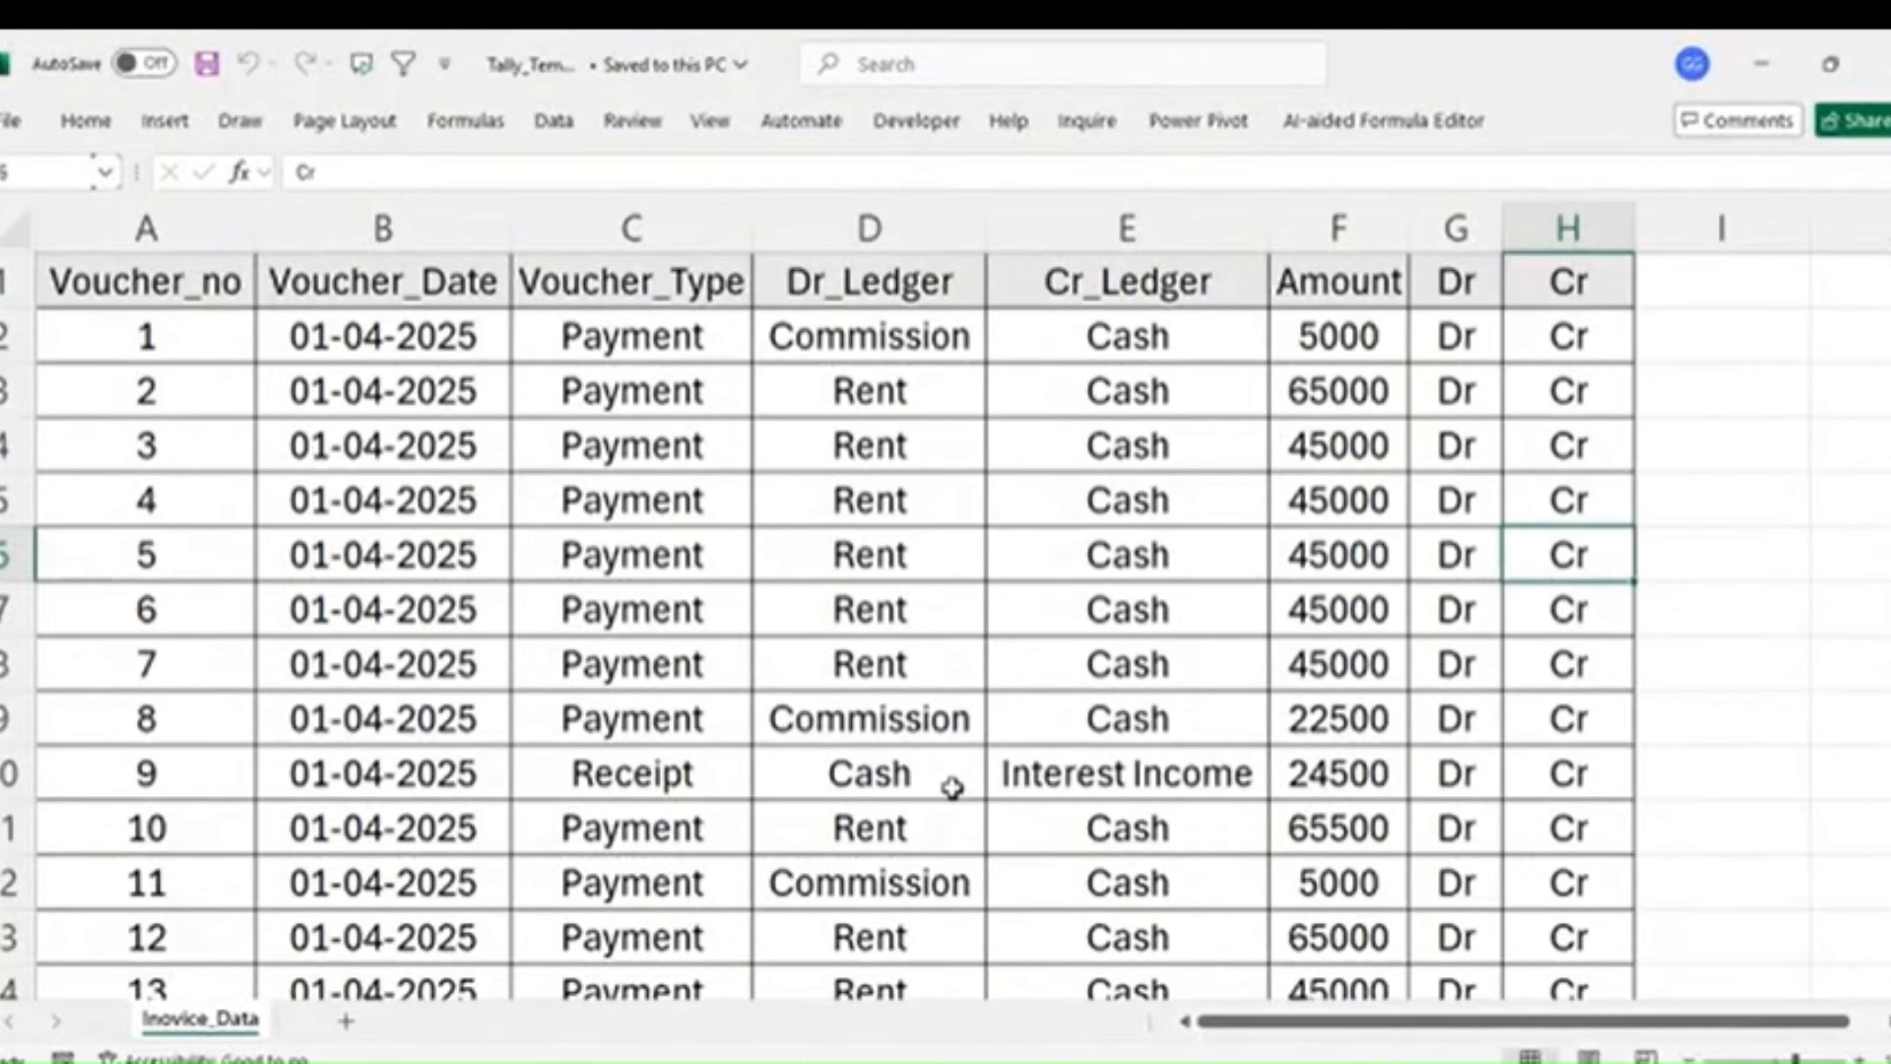
left_click(952, 788)
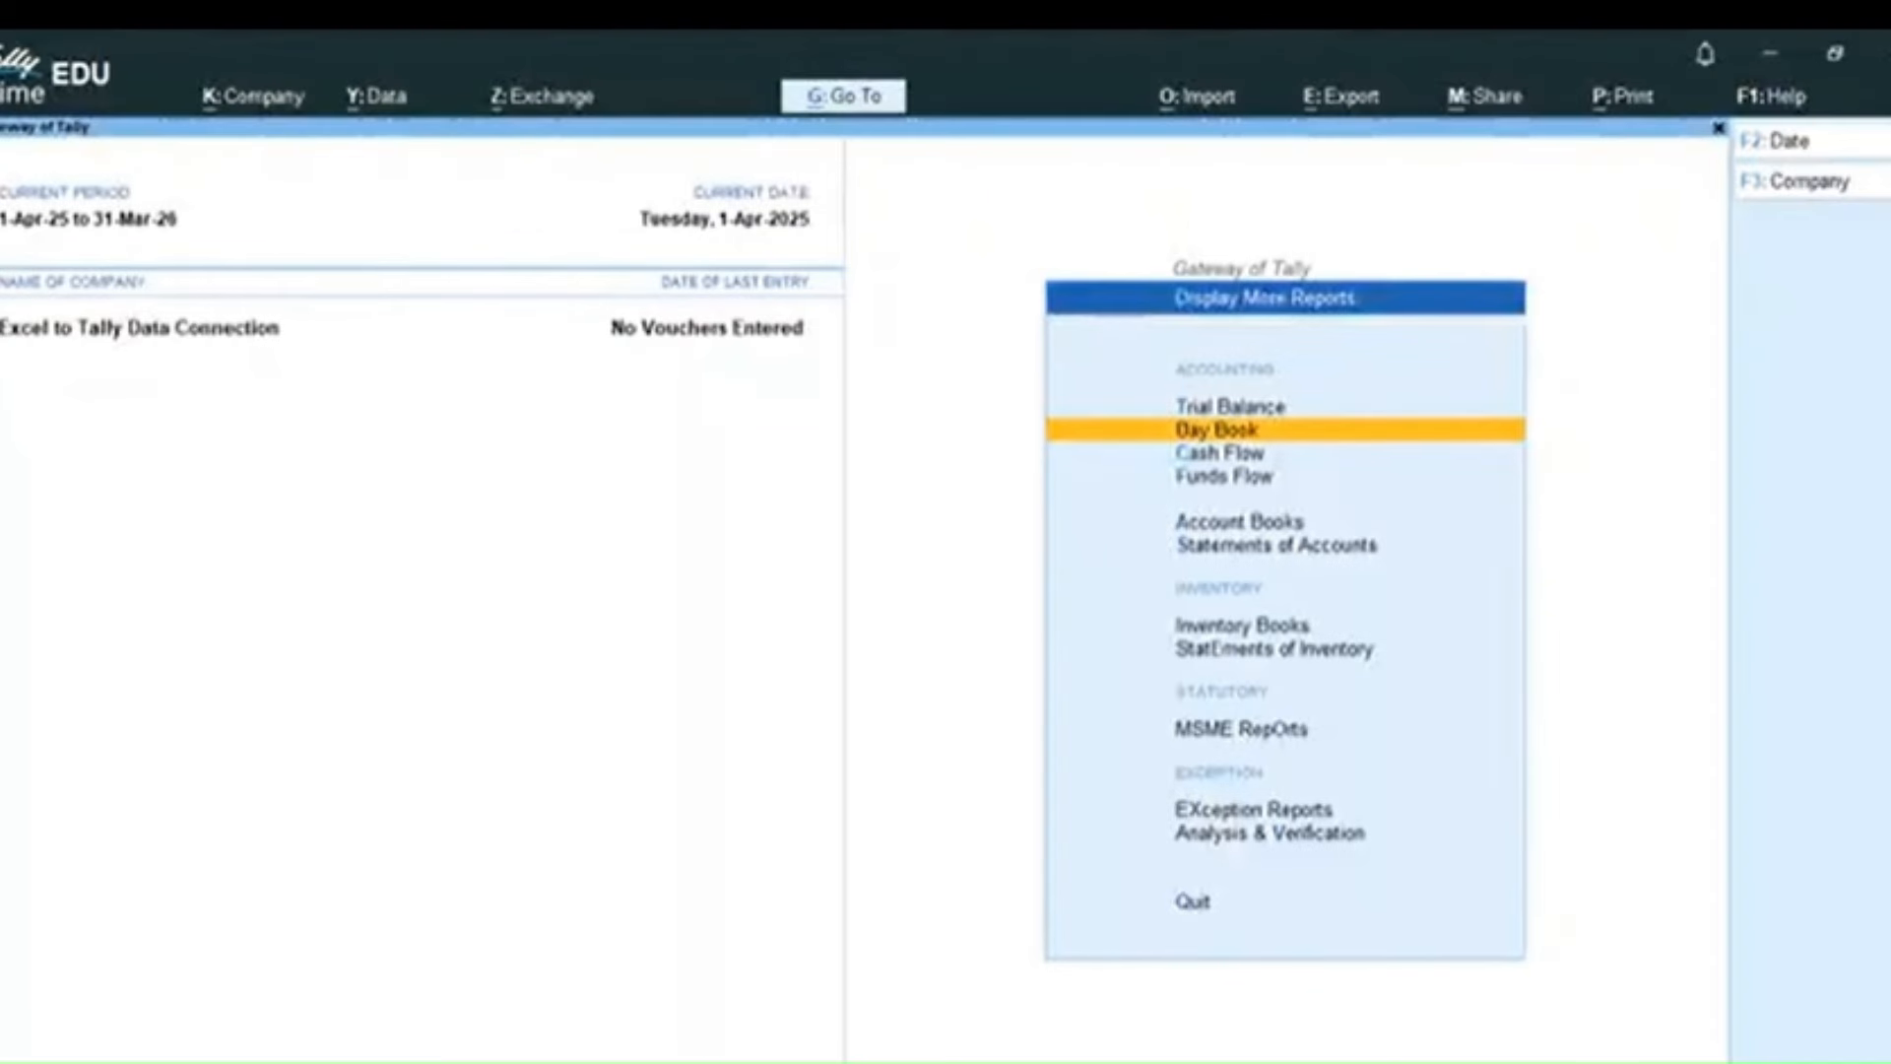
- Start creating an Excel import mapping template for transactions in TallyPrime
left_click(1191, 103)
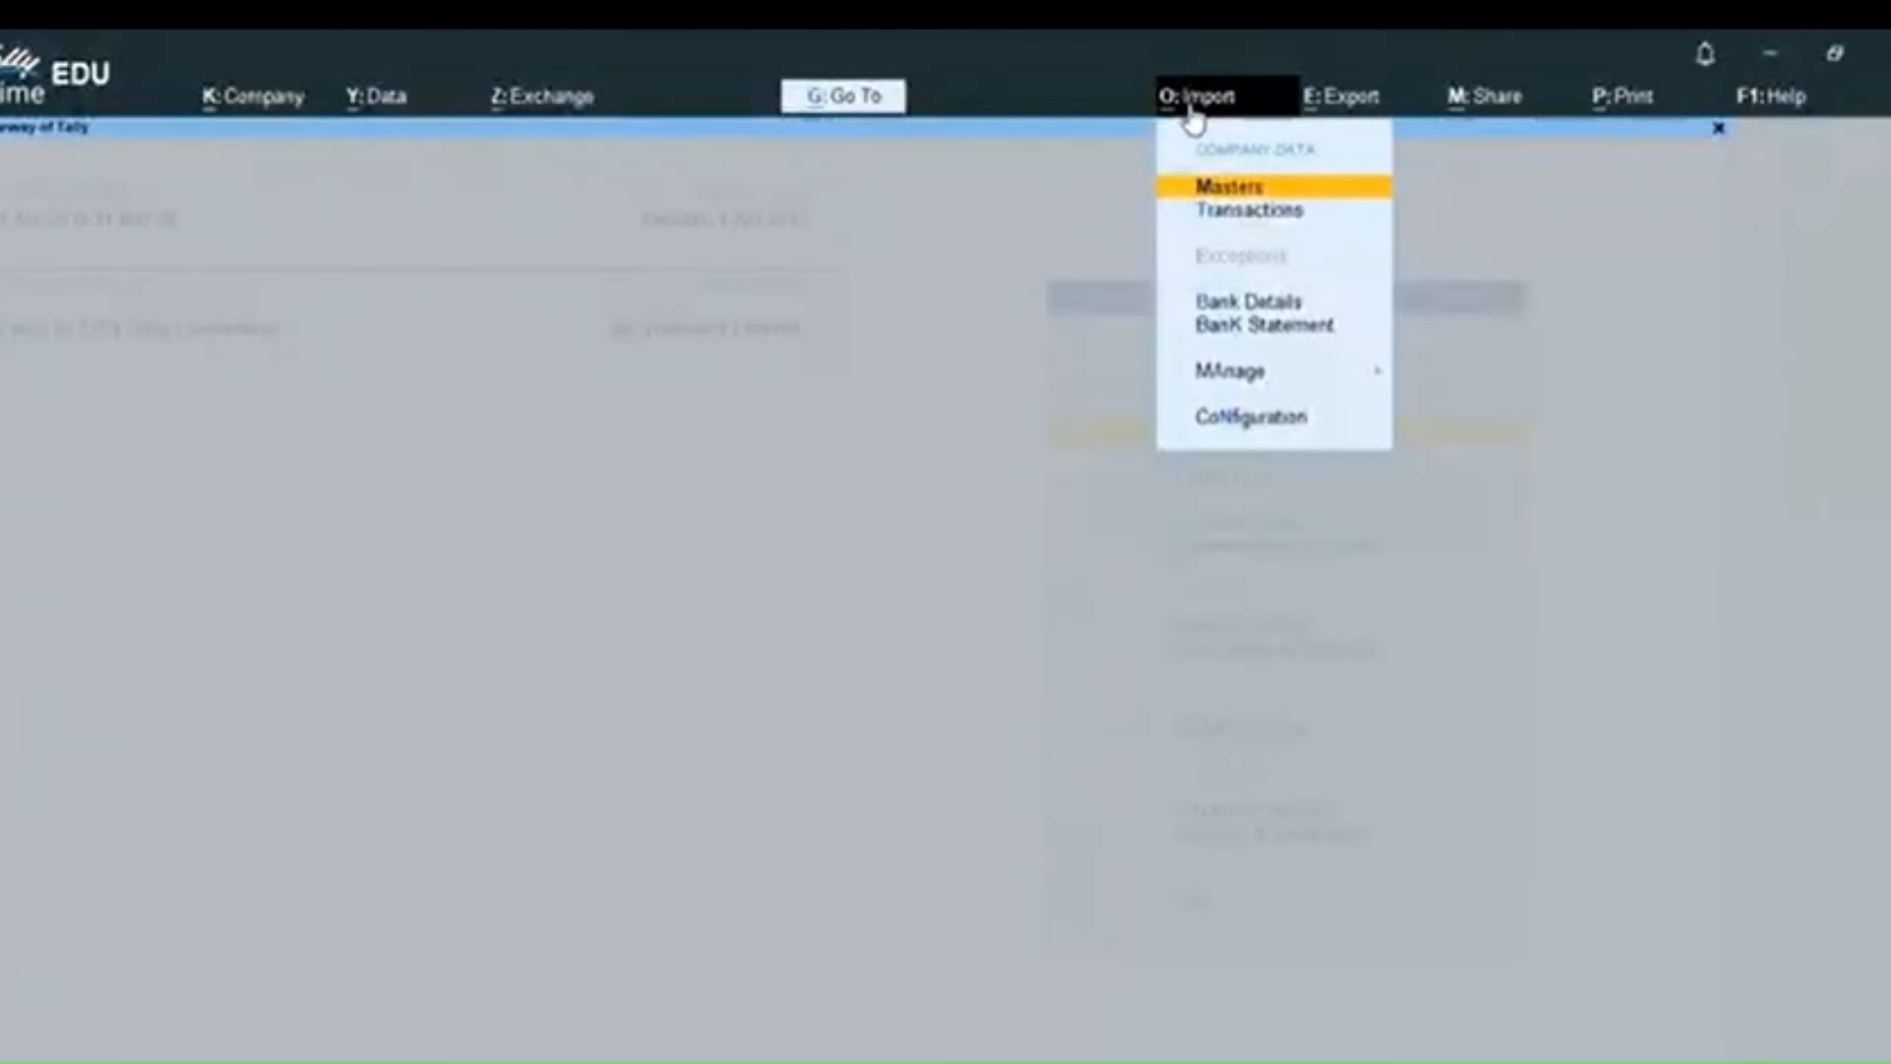
key("Down")
key("Down")
key("Down")
key("Down")
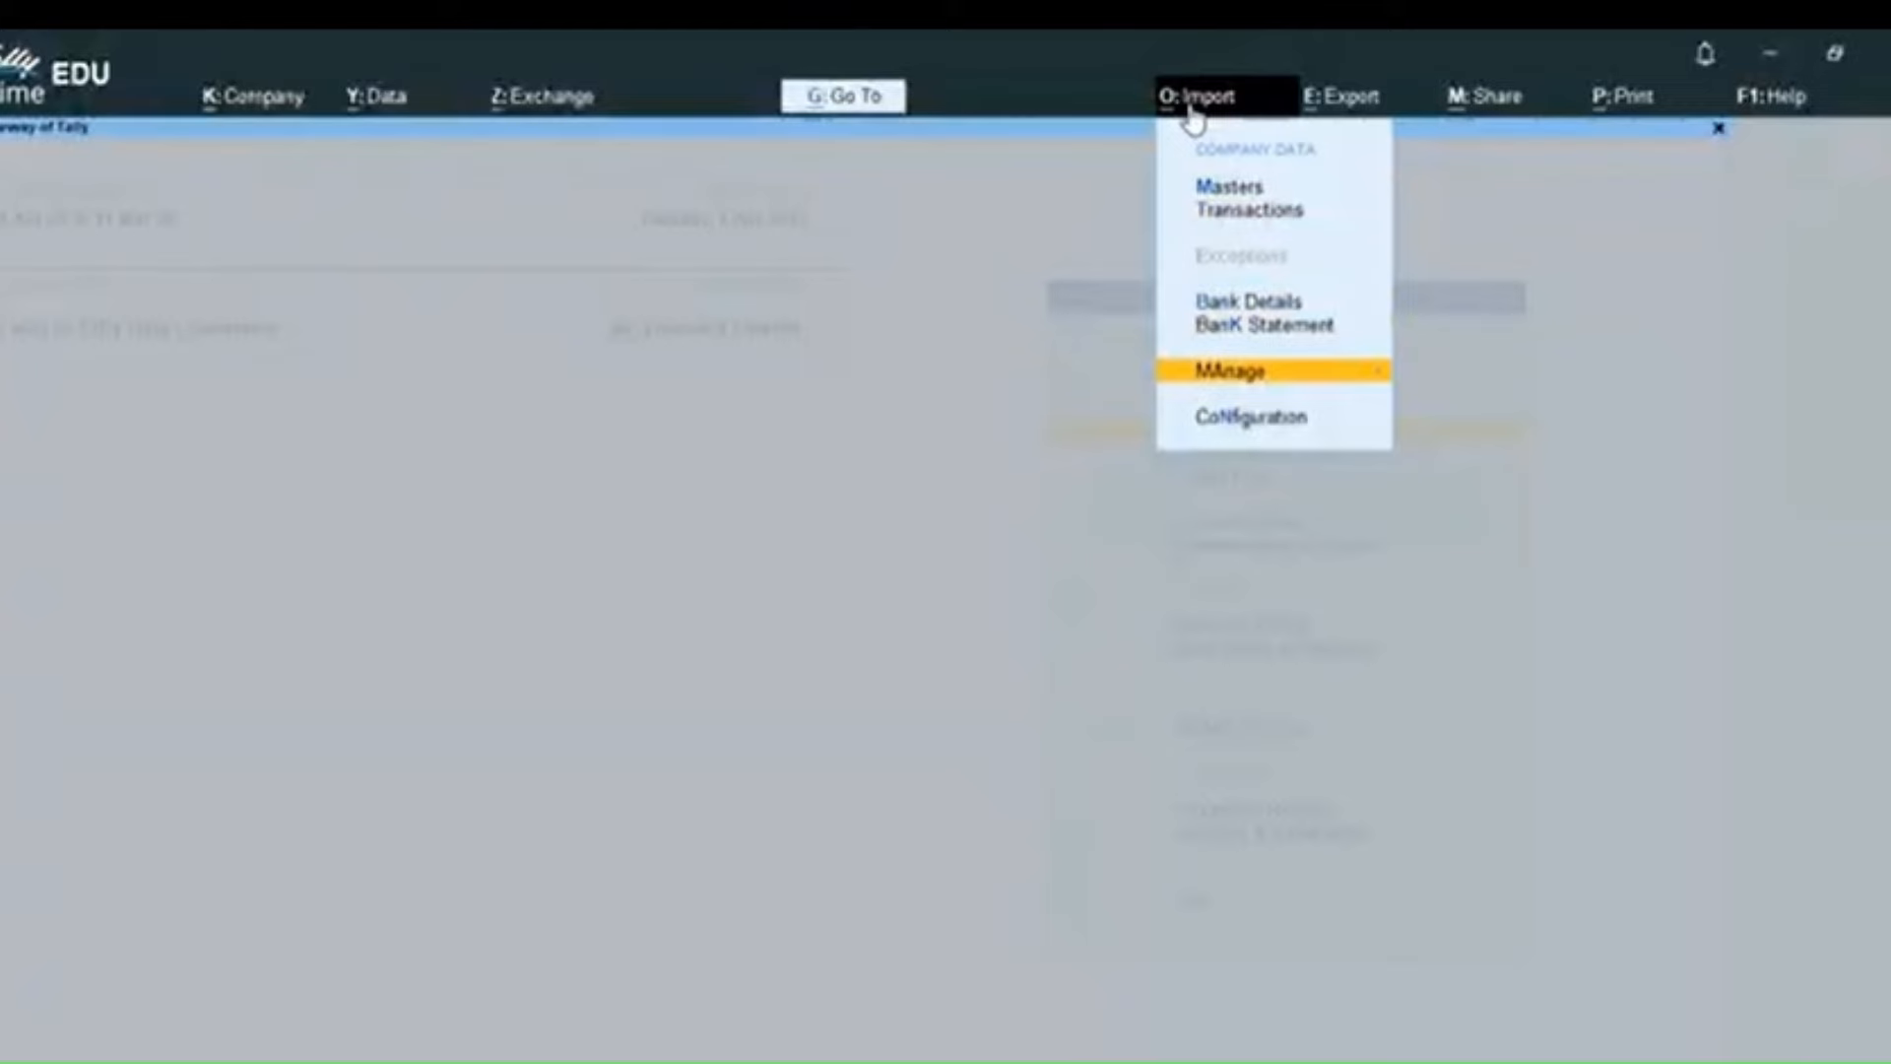
key("Return")
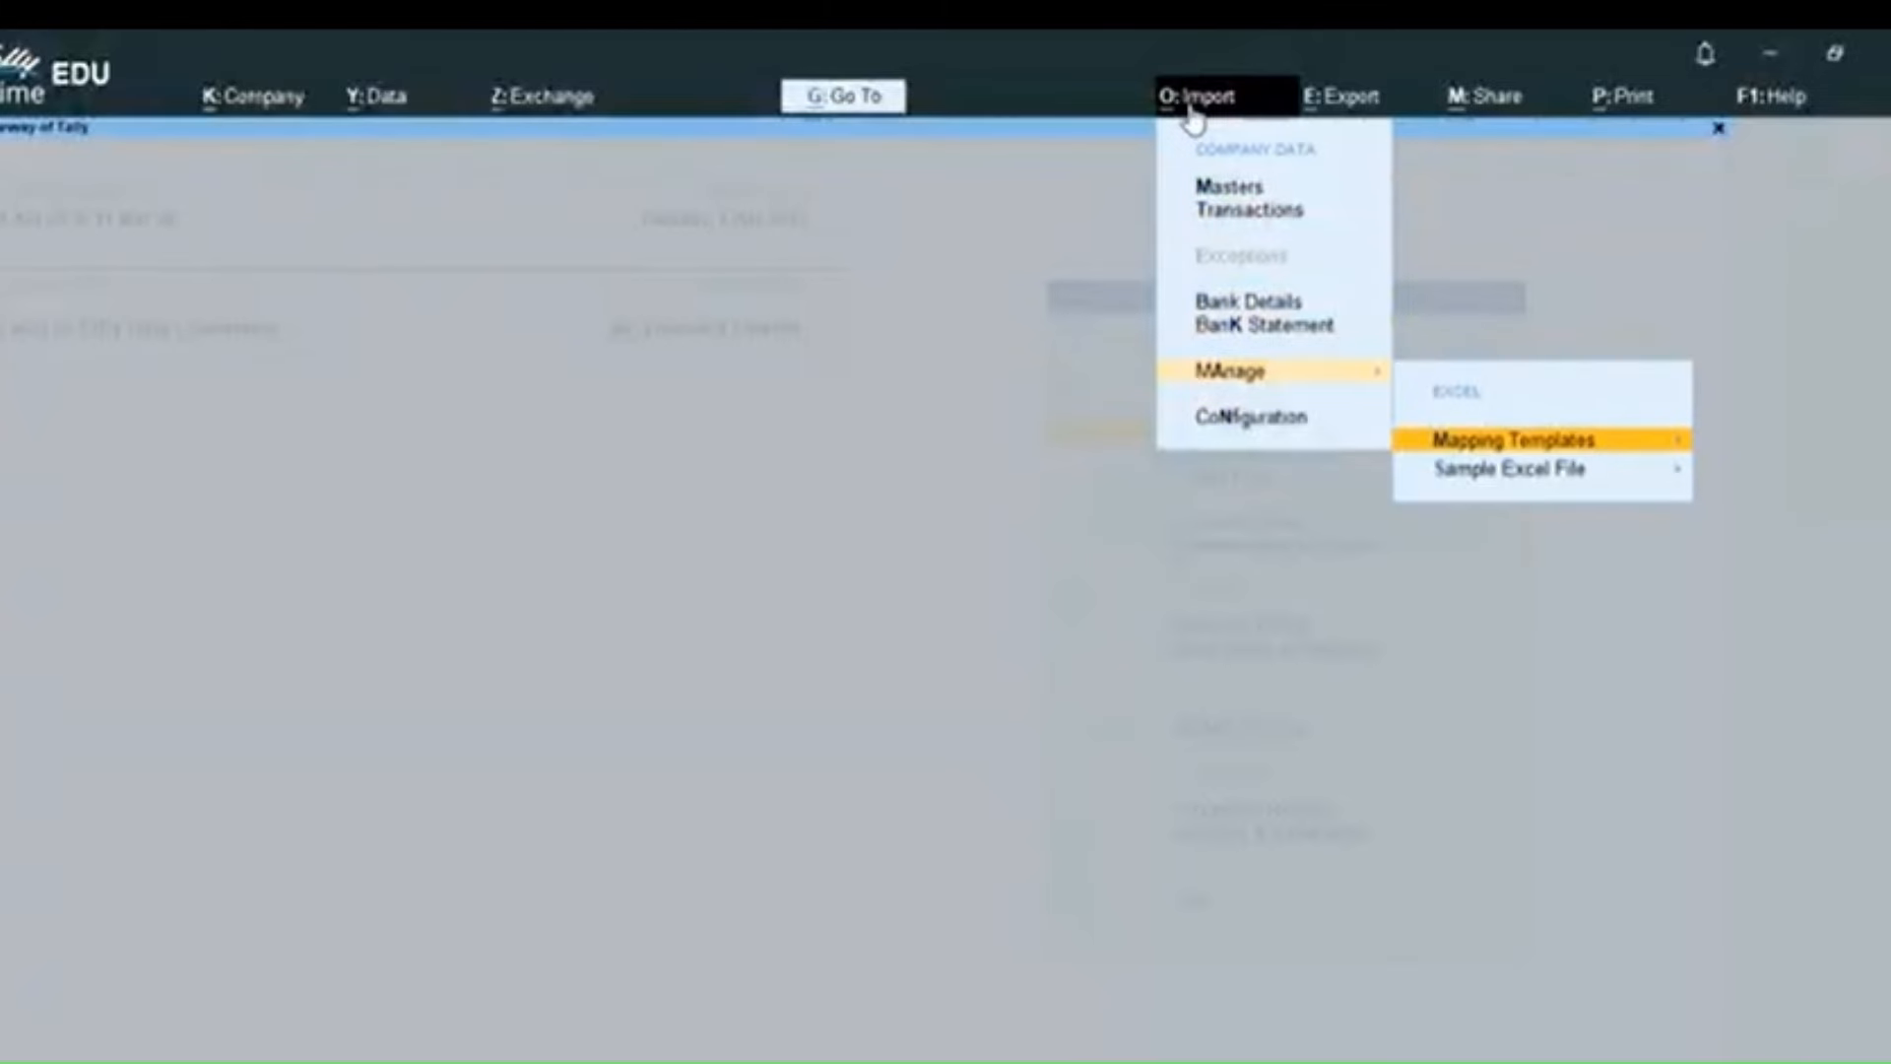
left_click(1510, 451)
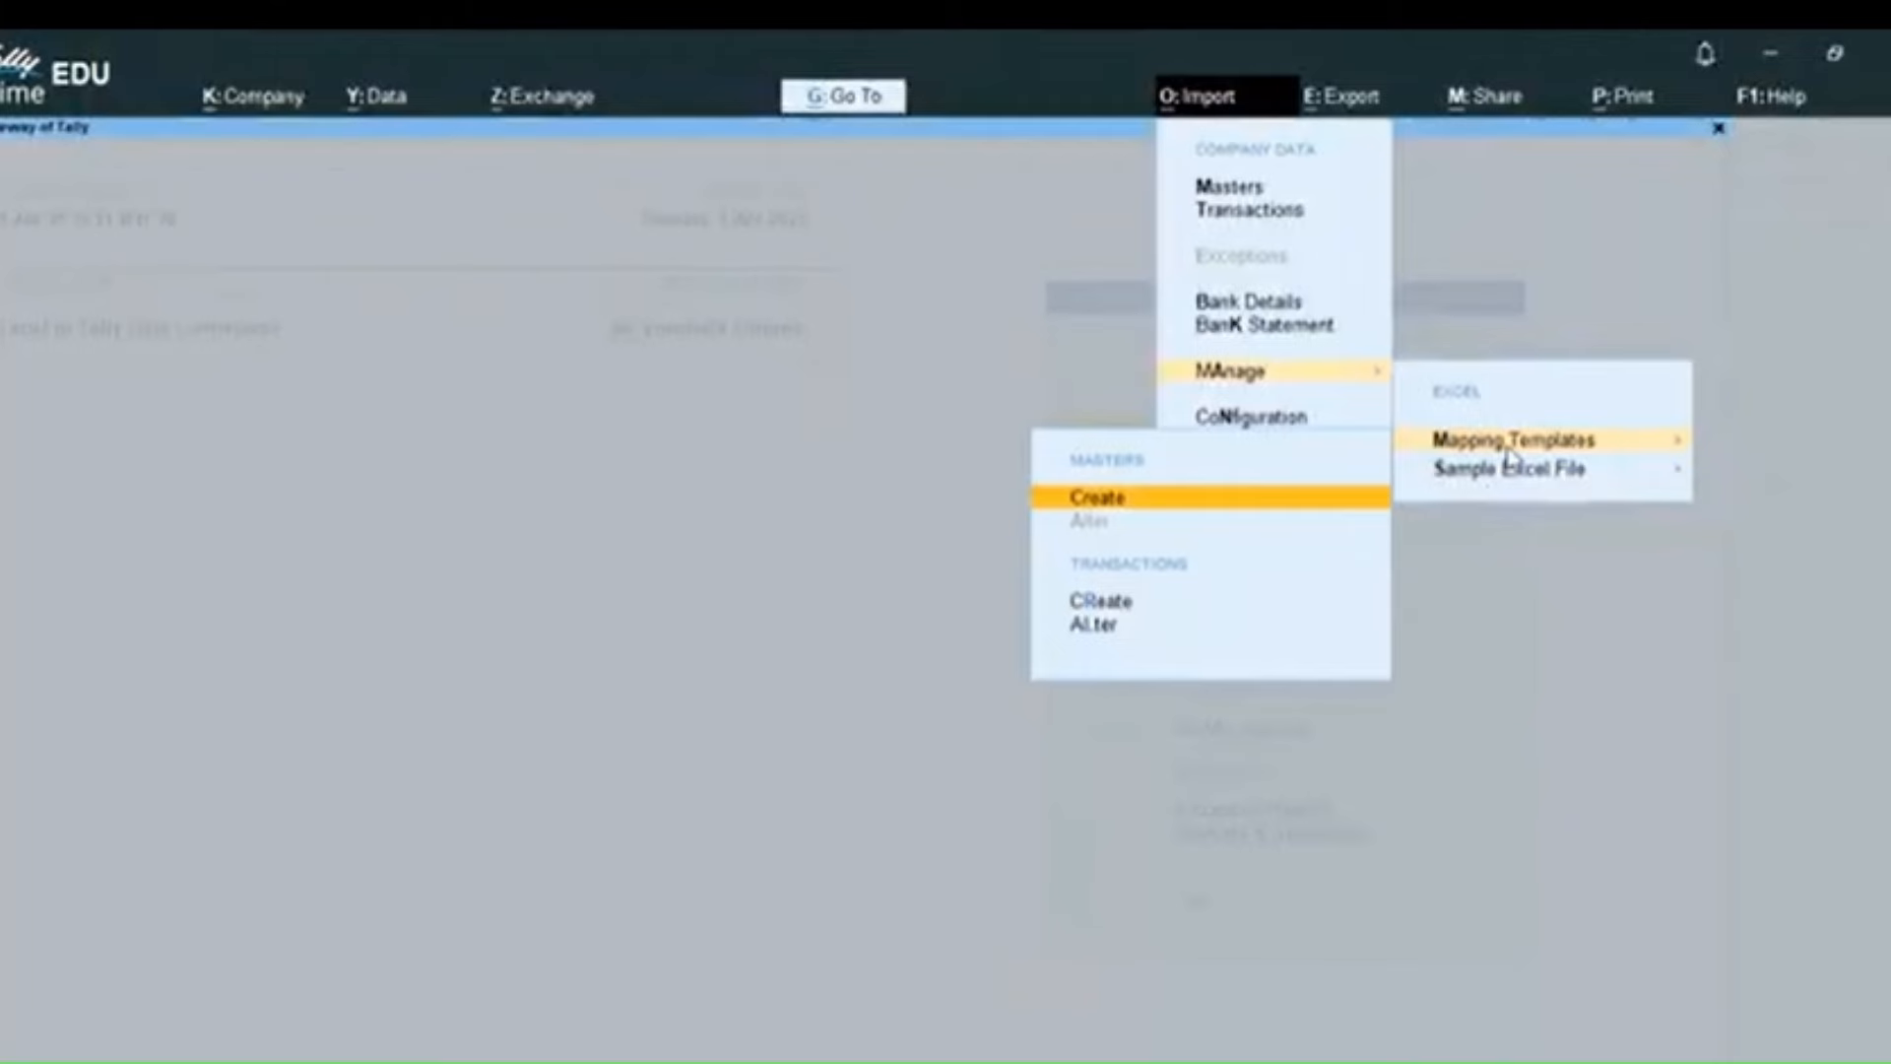
key("Down")
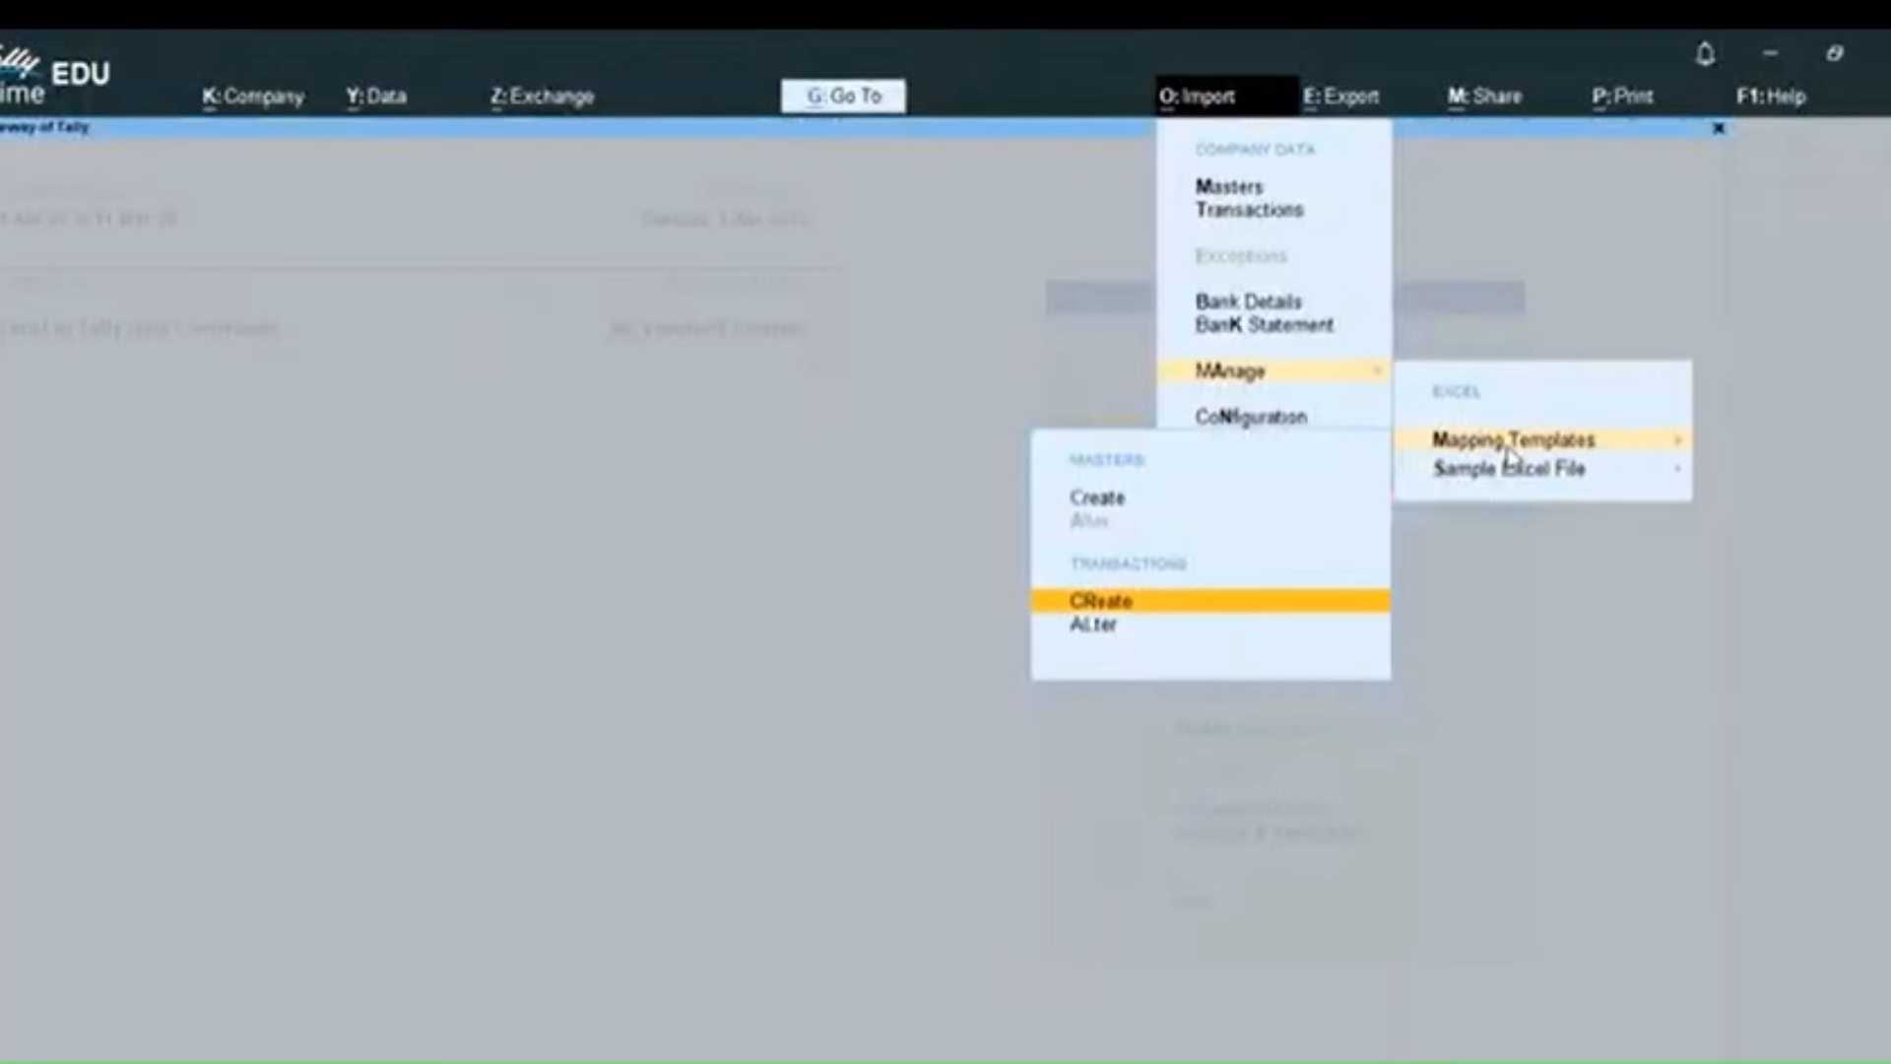
left_click(1146, 611)
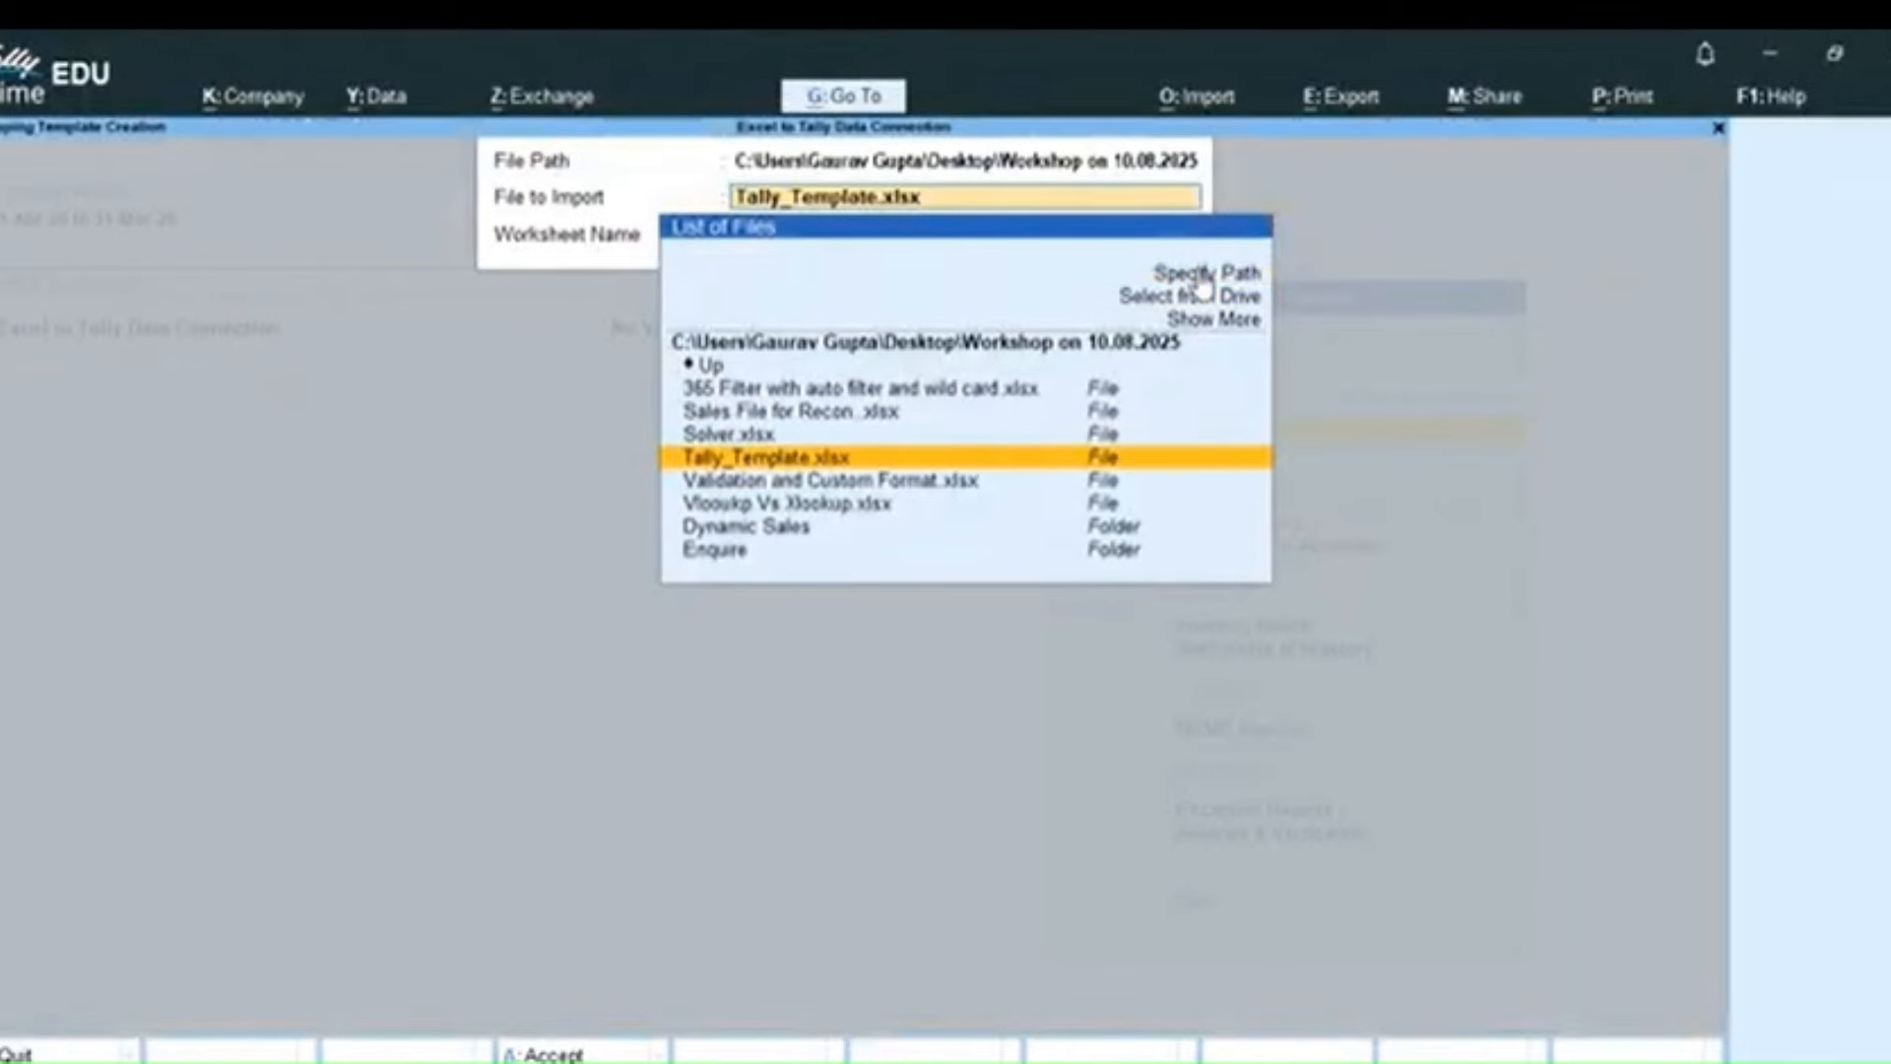
- Clear the proposed import file and copy the full path of the Tally_Data folder on the desktop
key("BackSpace")
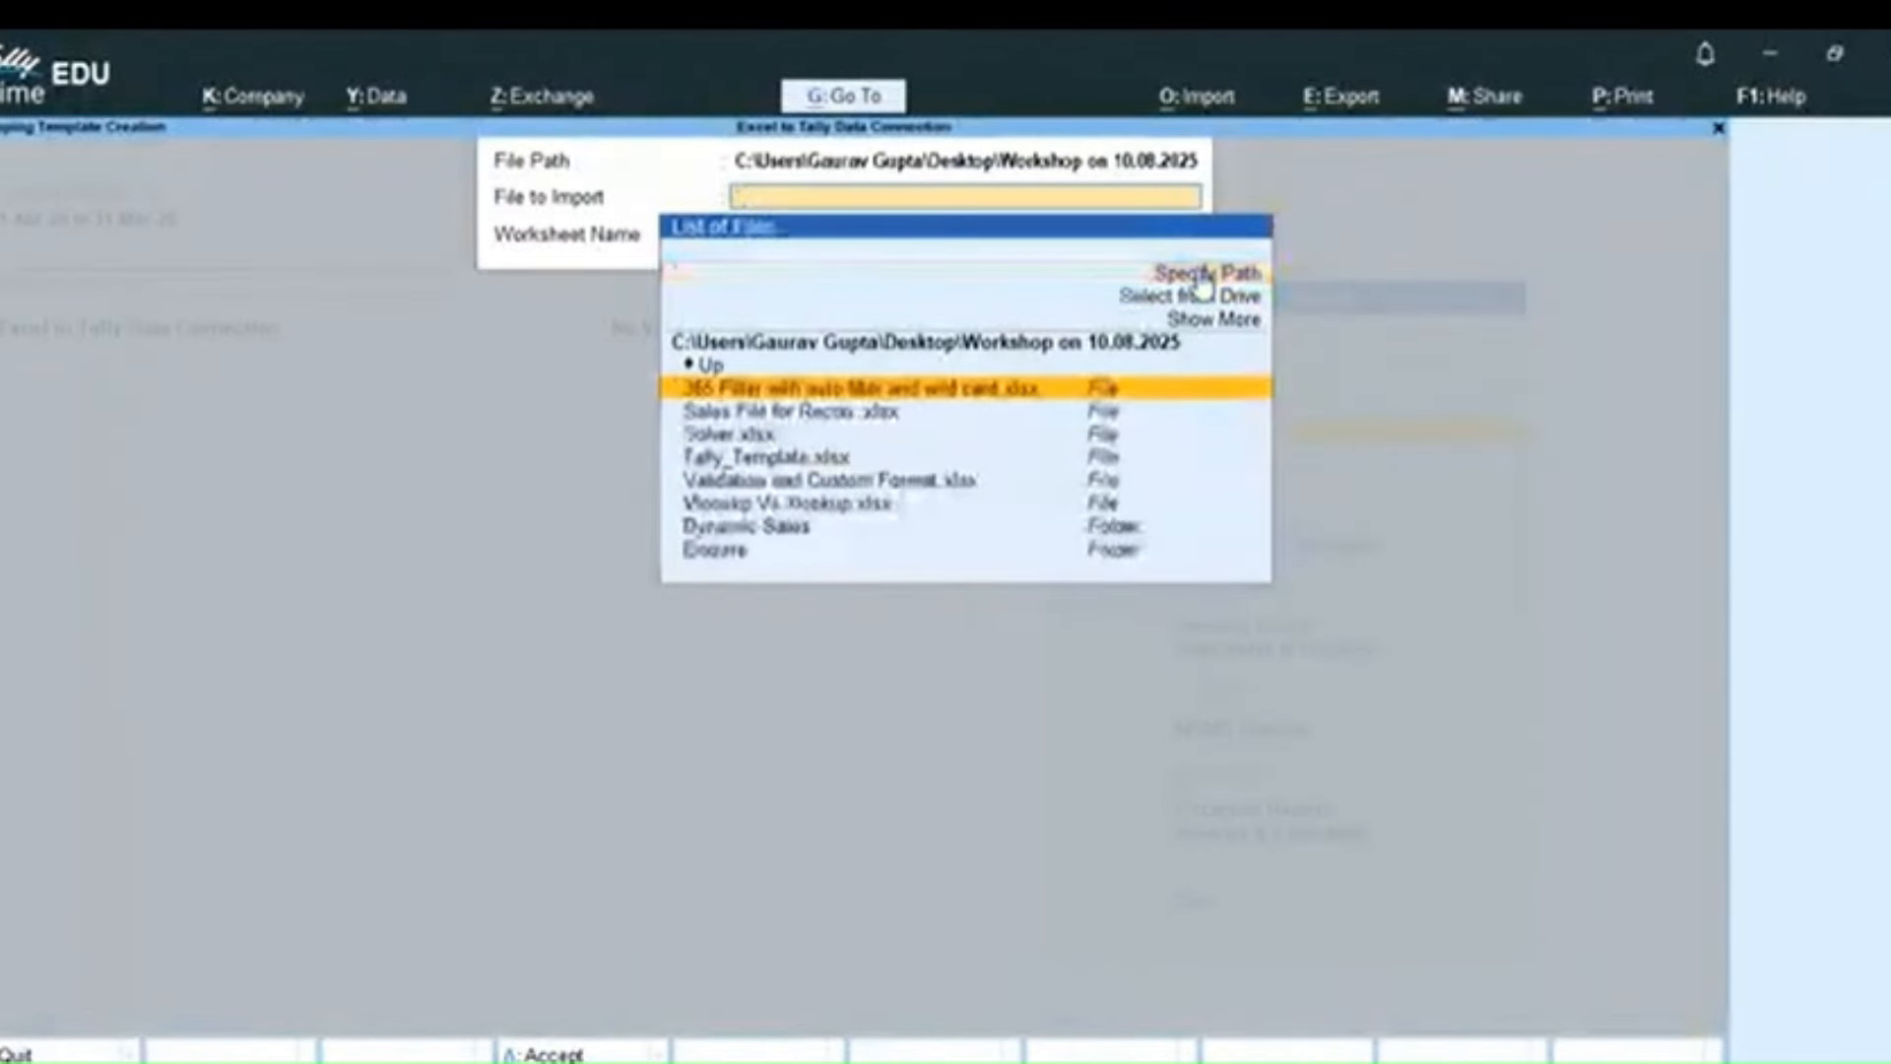
key("super+d")
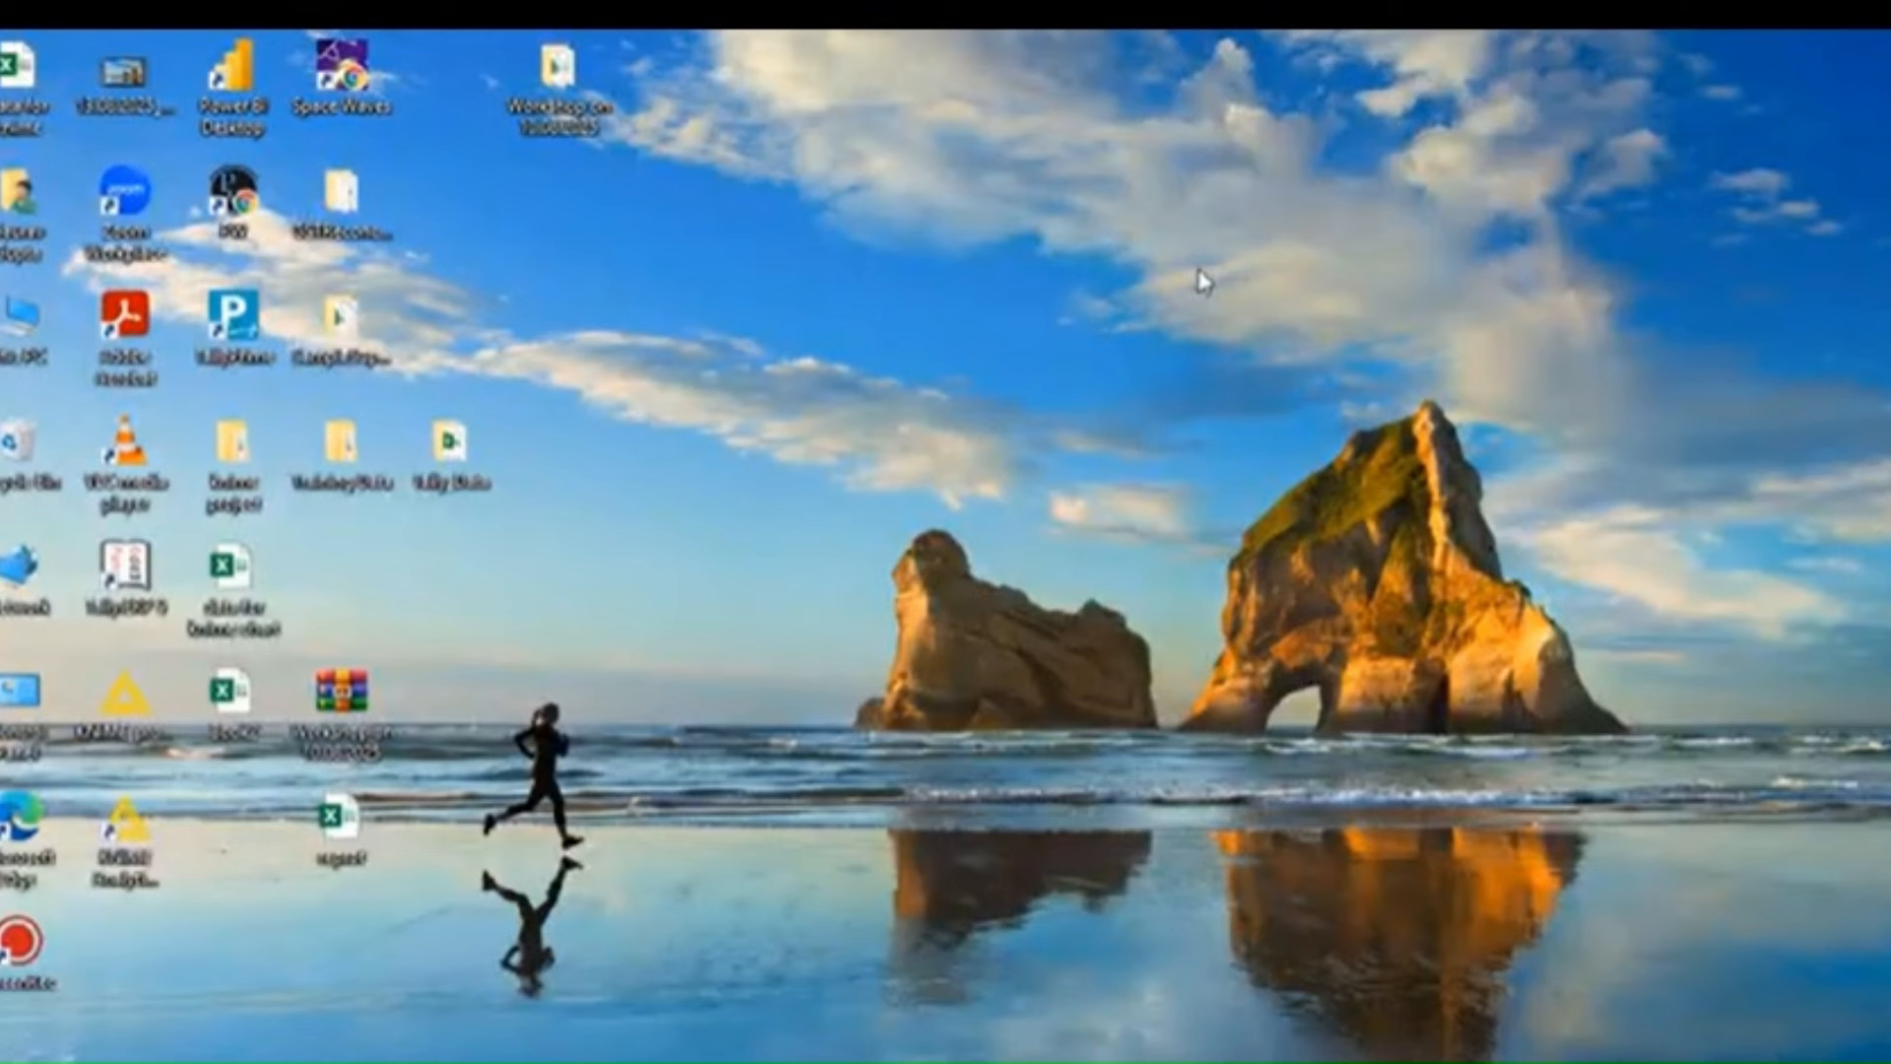
double_click(449, 448)
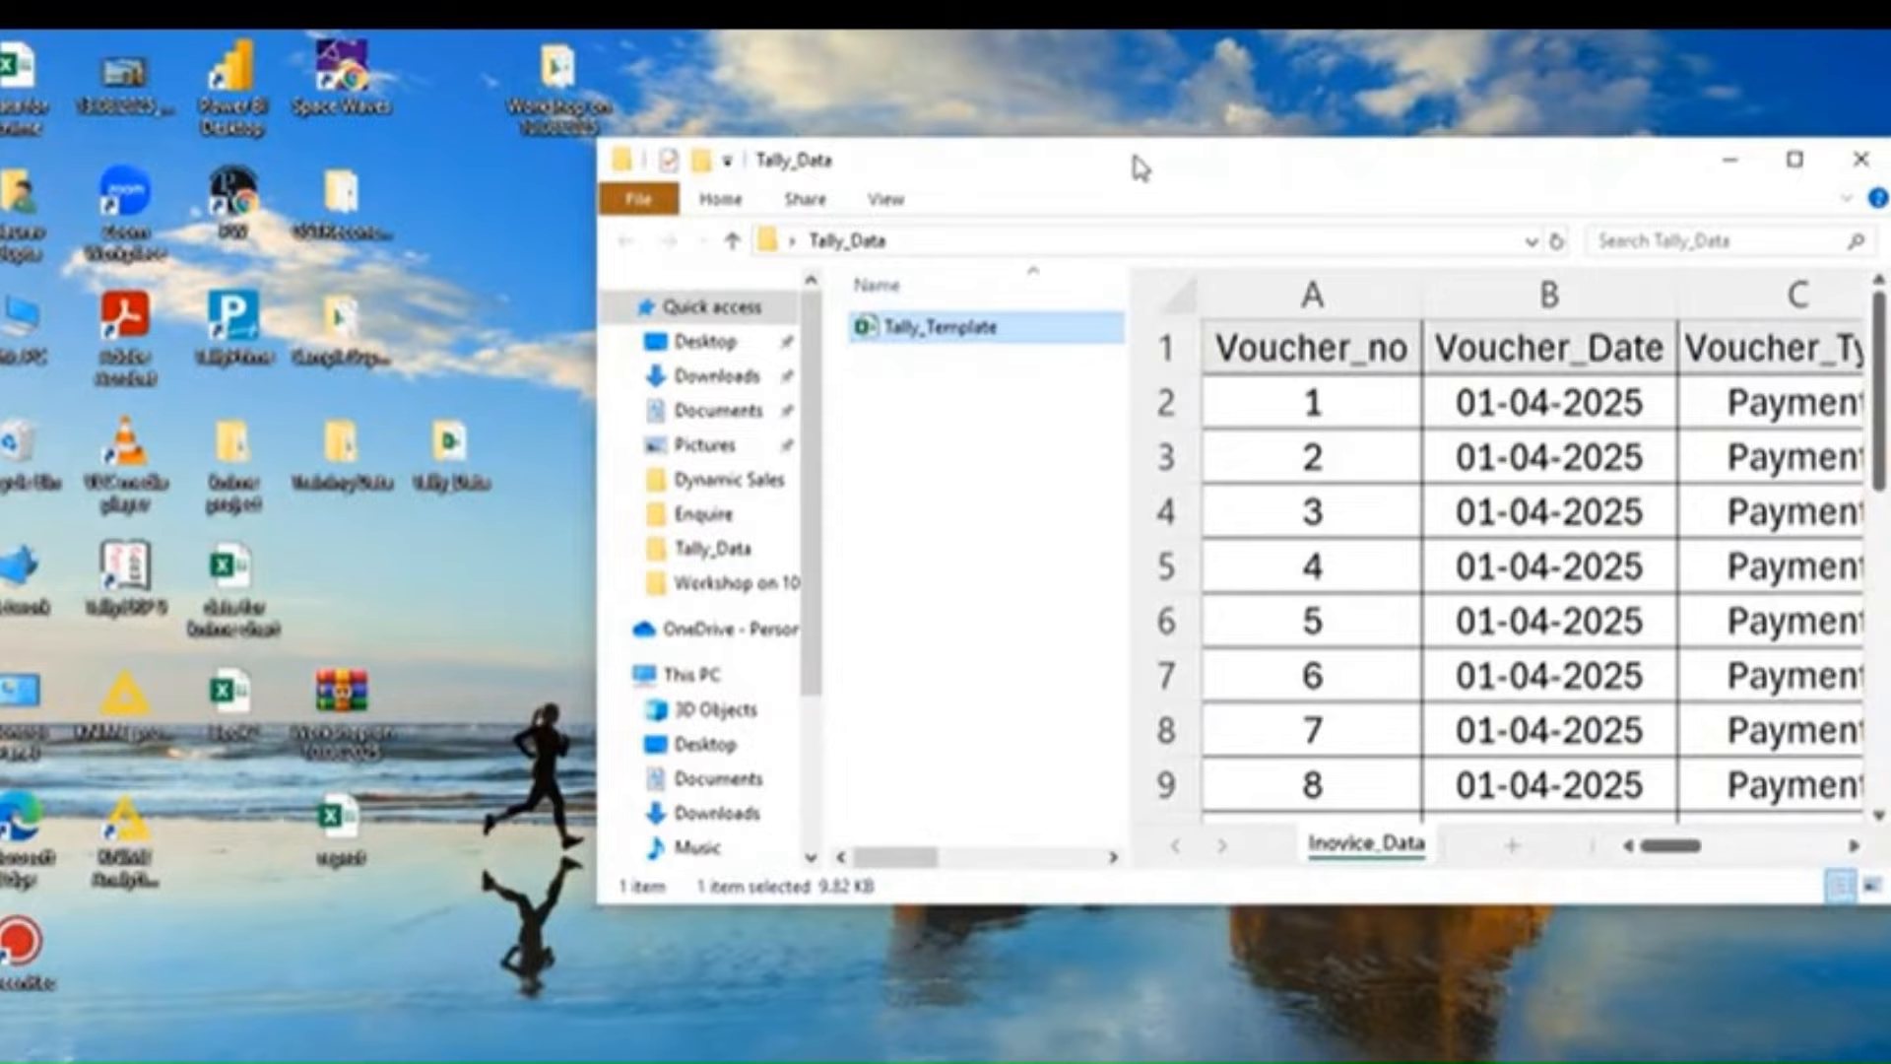
double_click(1135, 168)
key("alt+d")
key("ctrl+c")
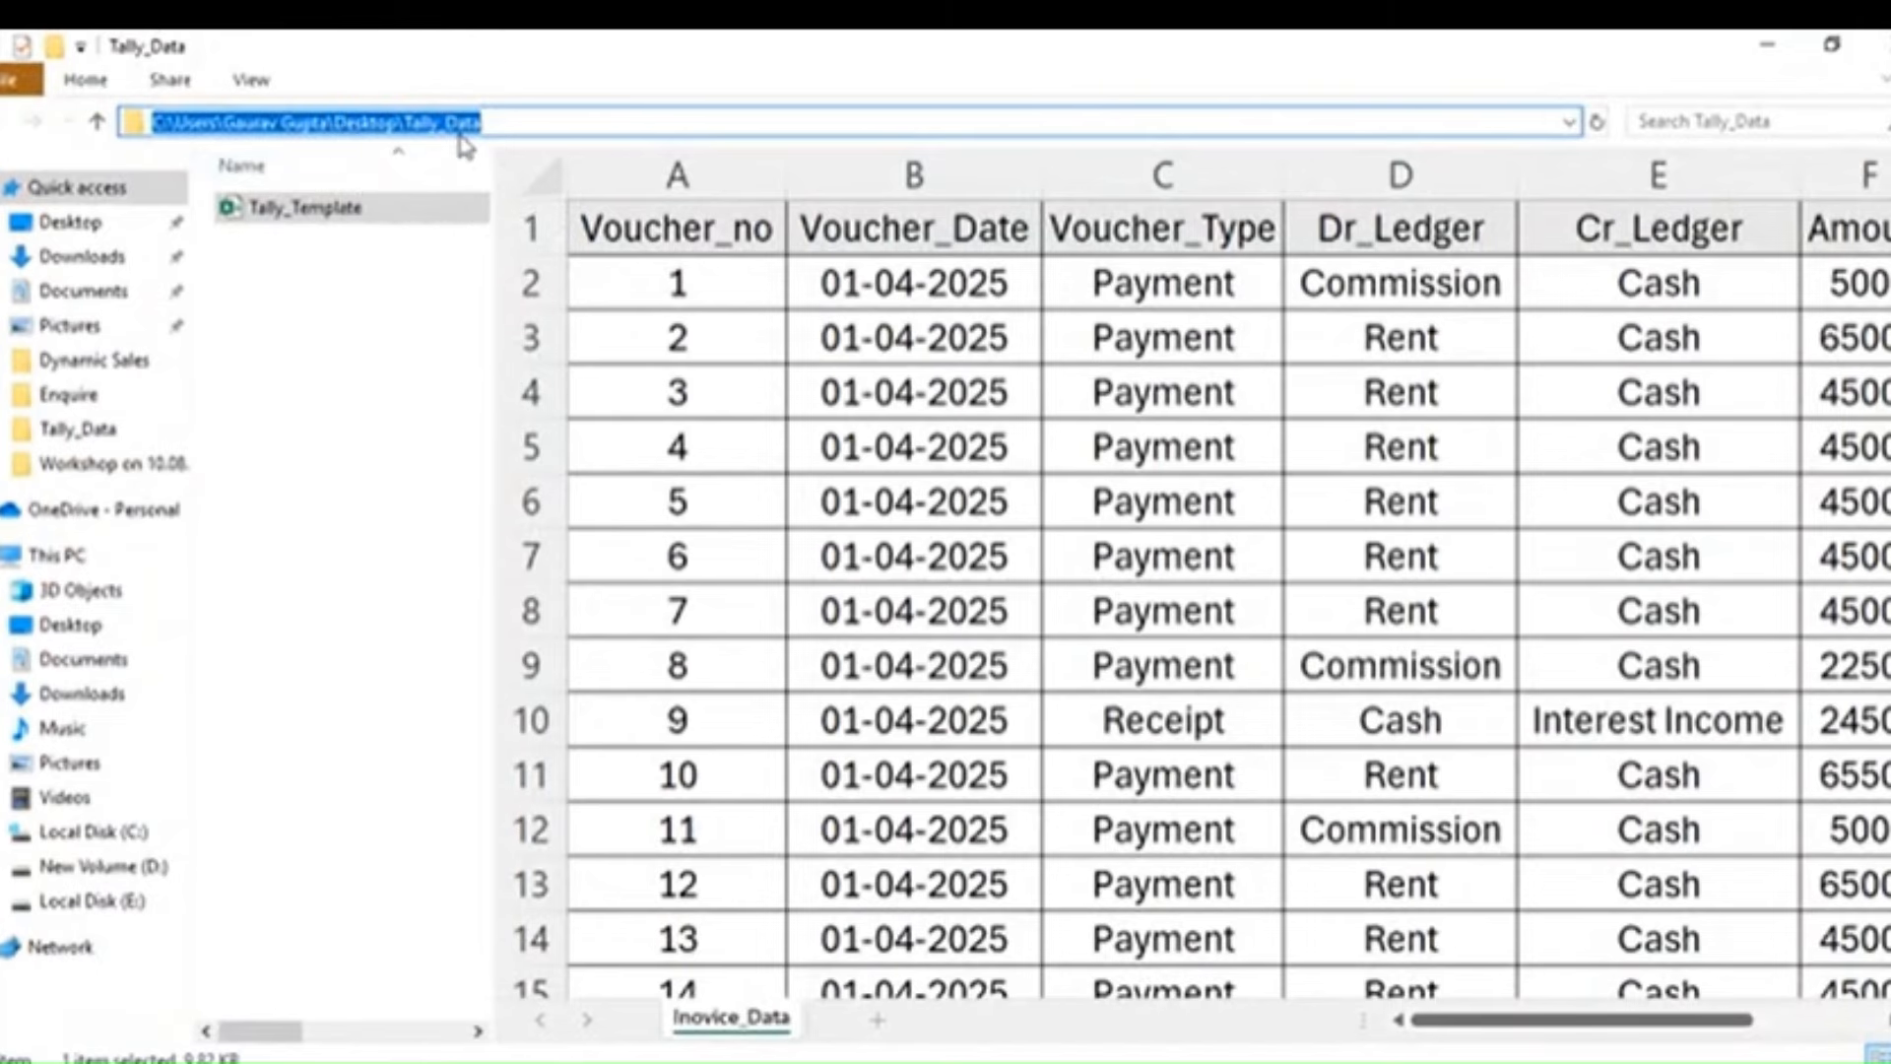
left_click(1876, 44)
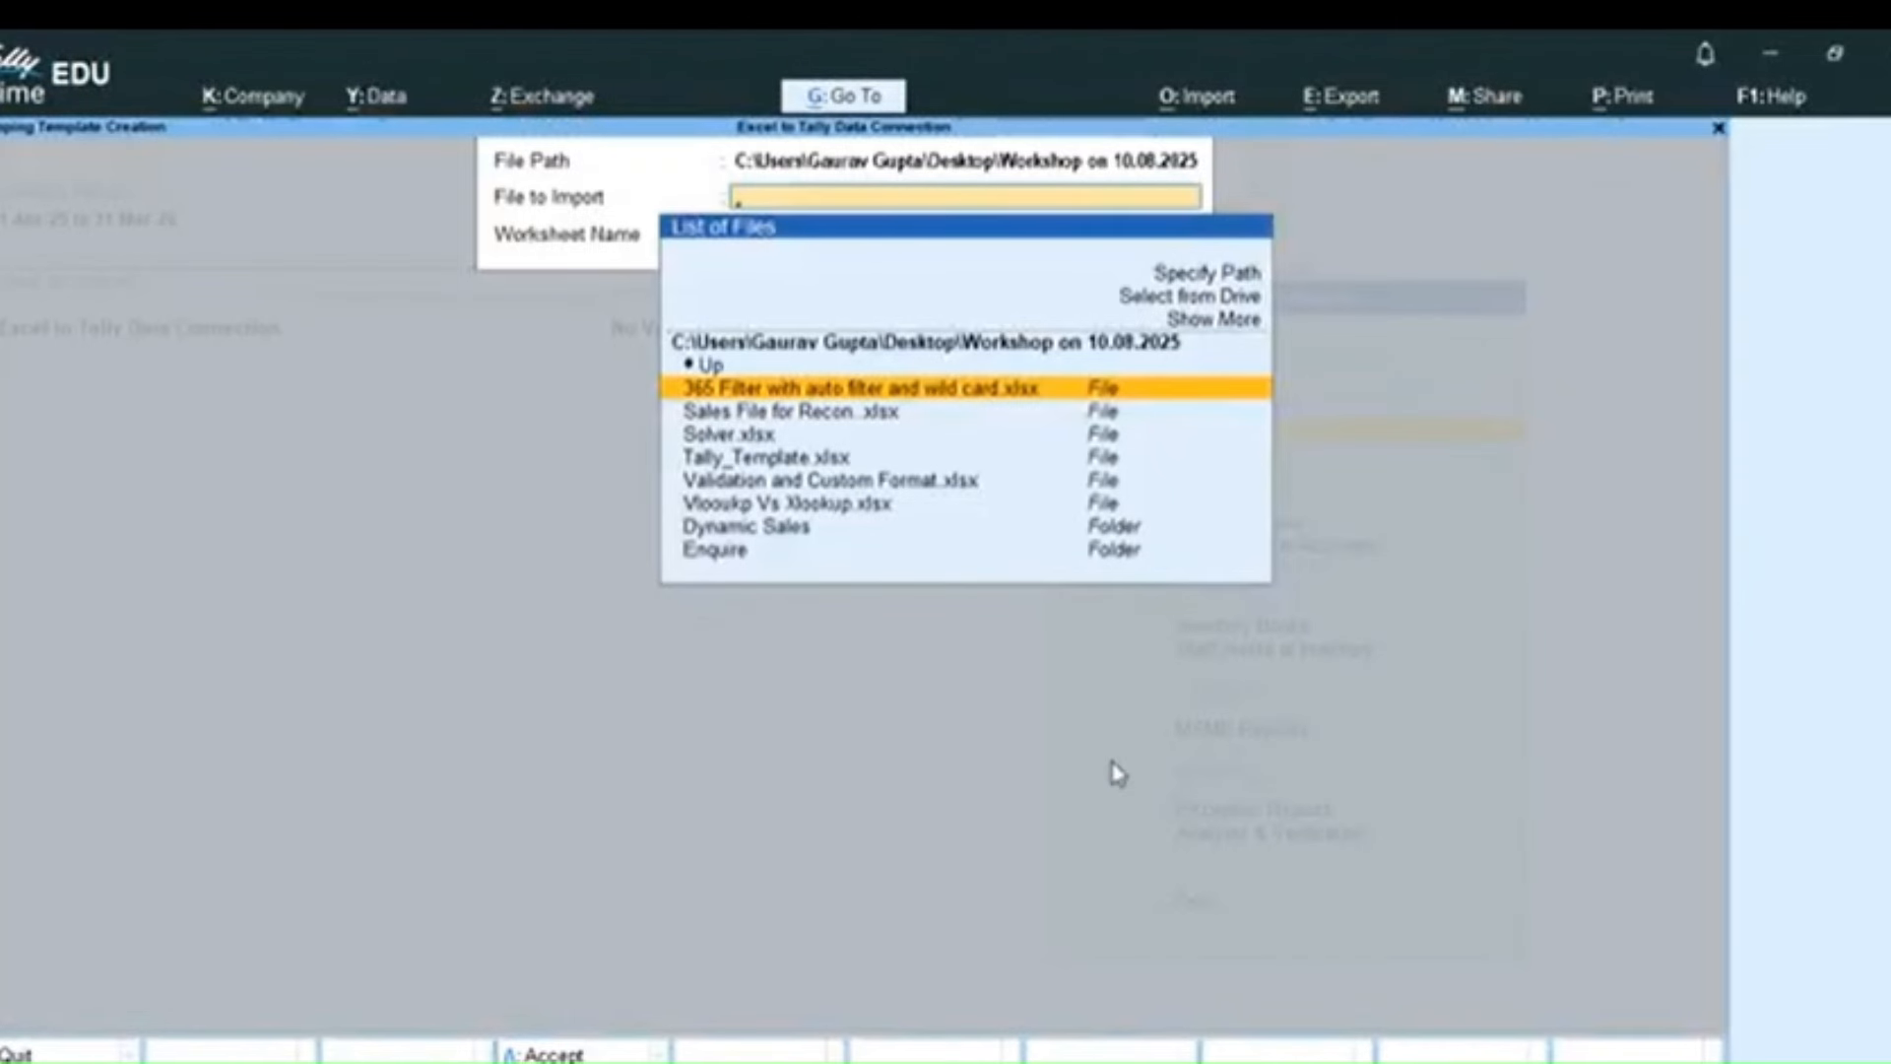
- Specify the copied Tally_Data folder path and choose Tally_Template.xlsx with the Inovice_Data worksheet as the import source
key("Up")
key("Up")
key("Up")
key("Return")
key("Up")
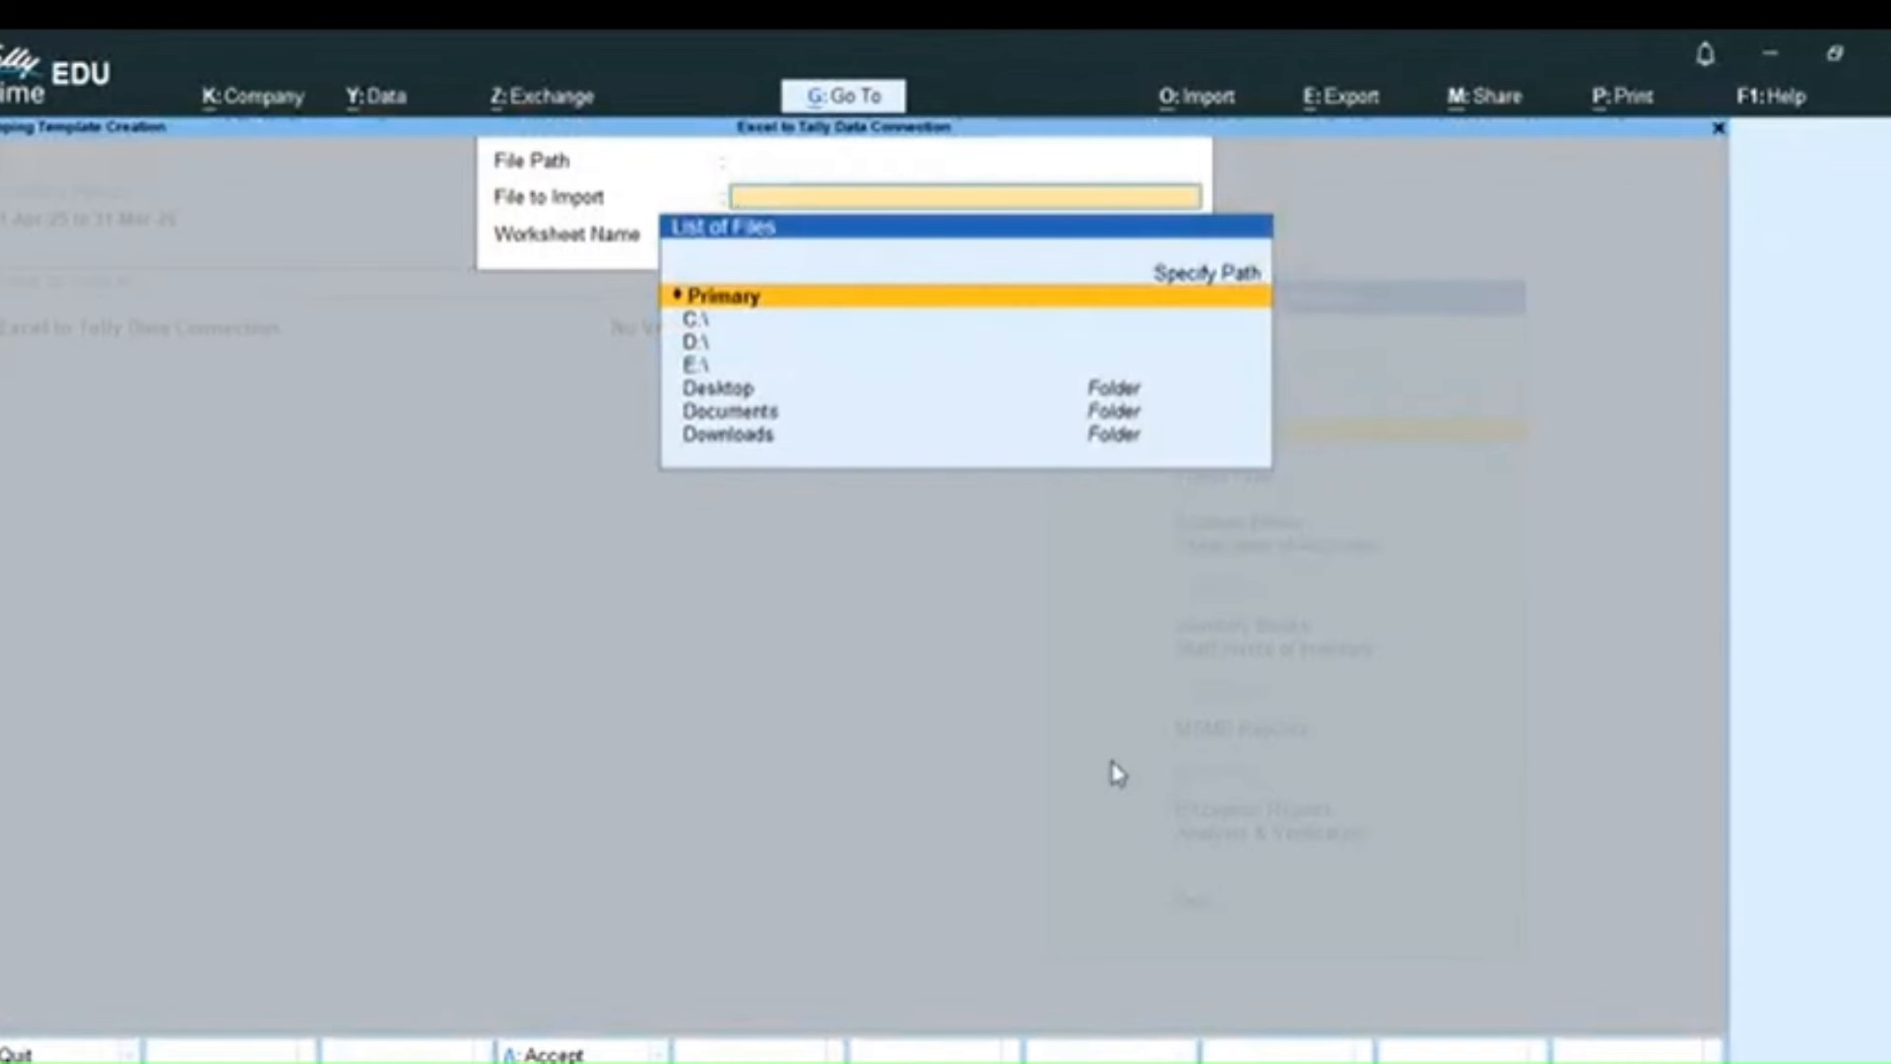
key("Up")
key("Return")
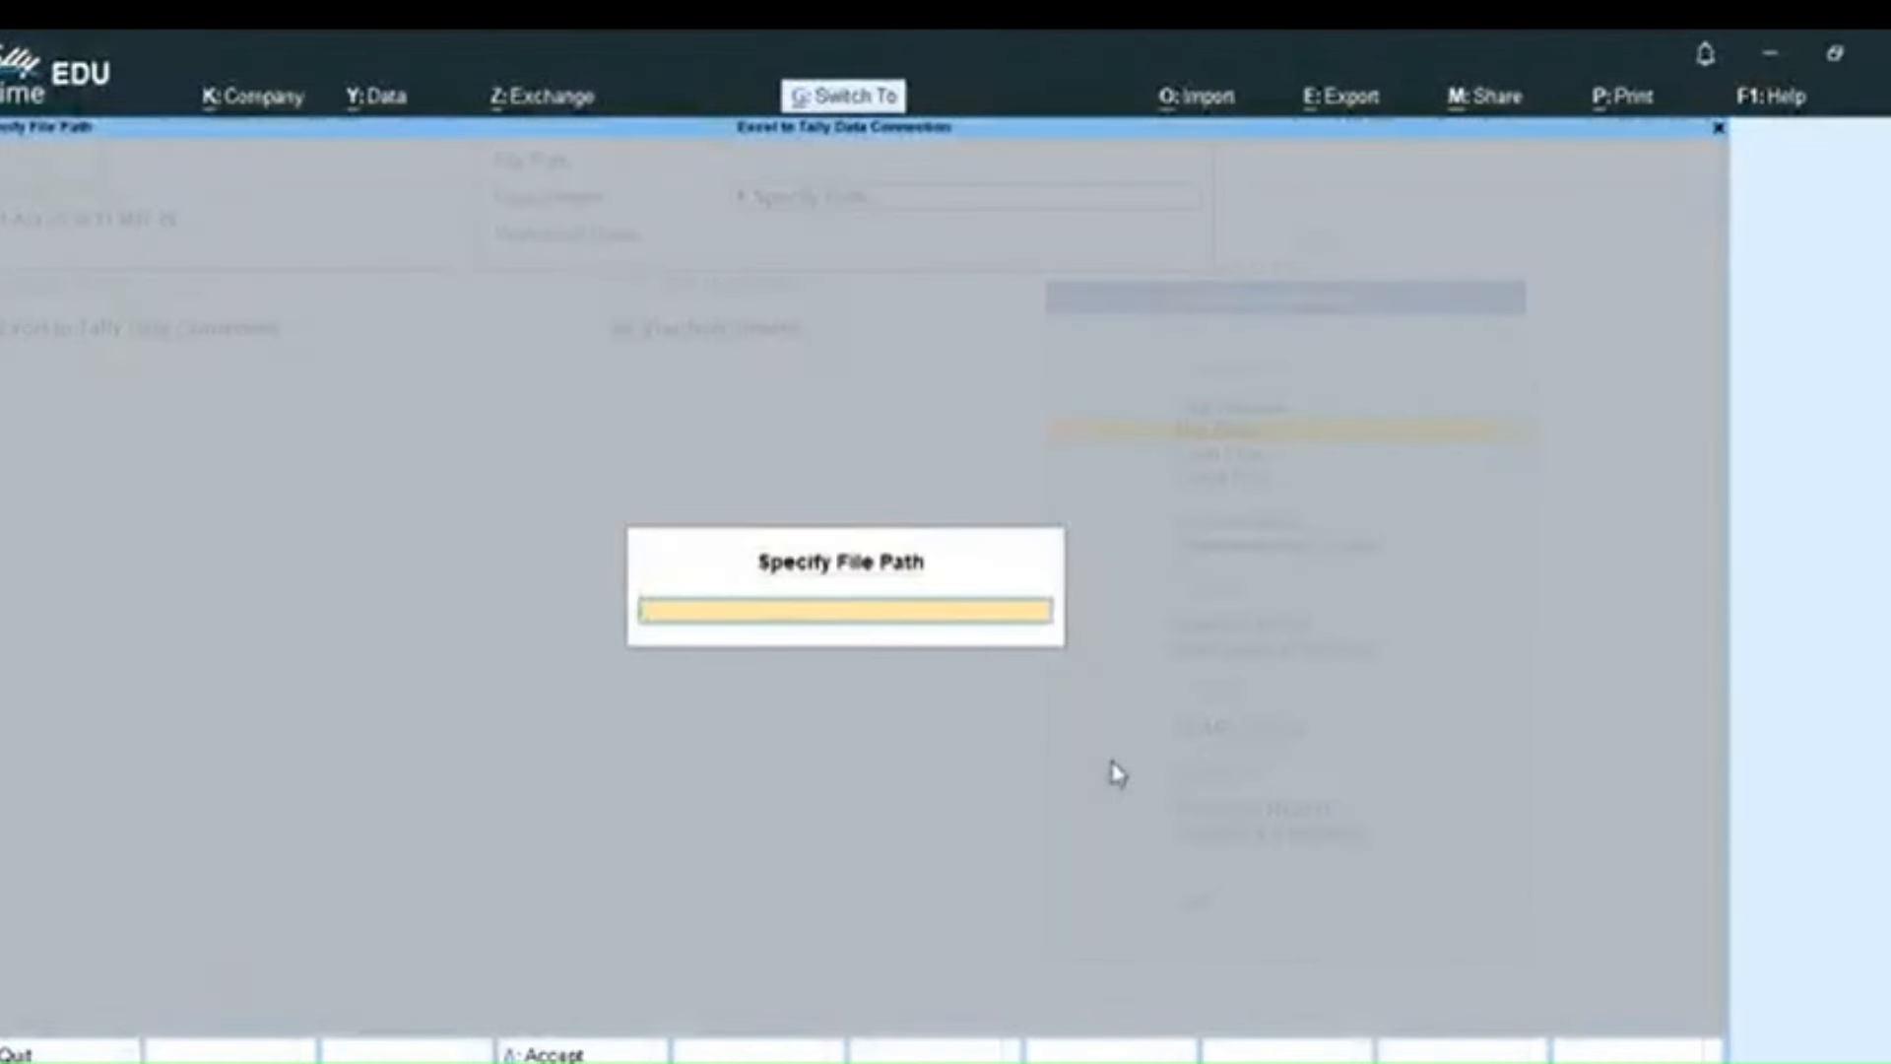
key("ctrl+v")
key("Return")
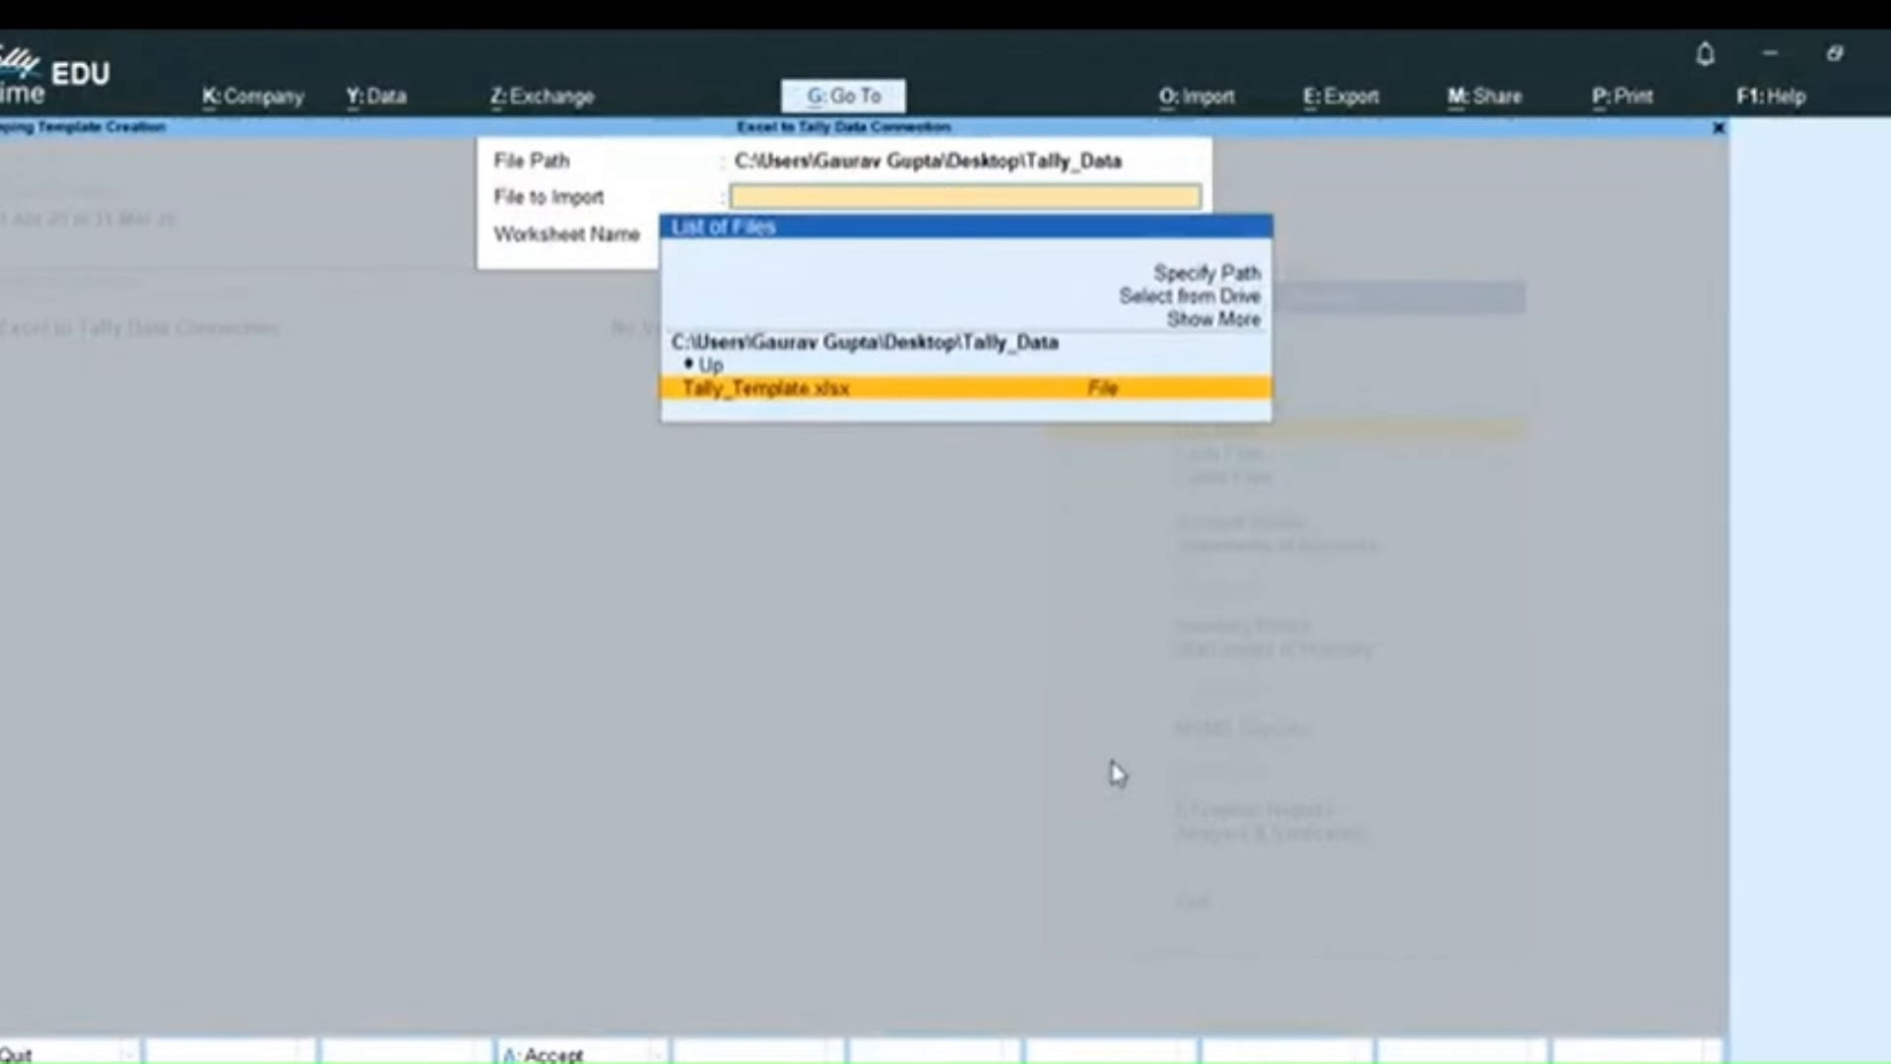
left_click(815, 389)
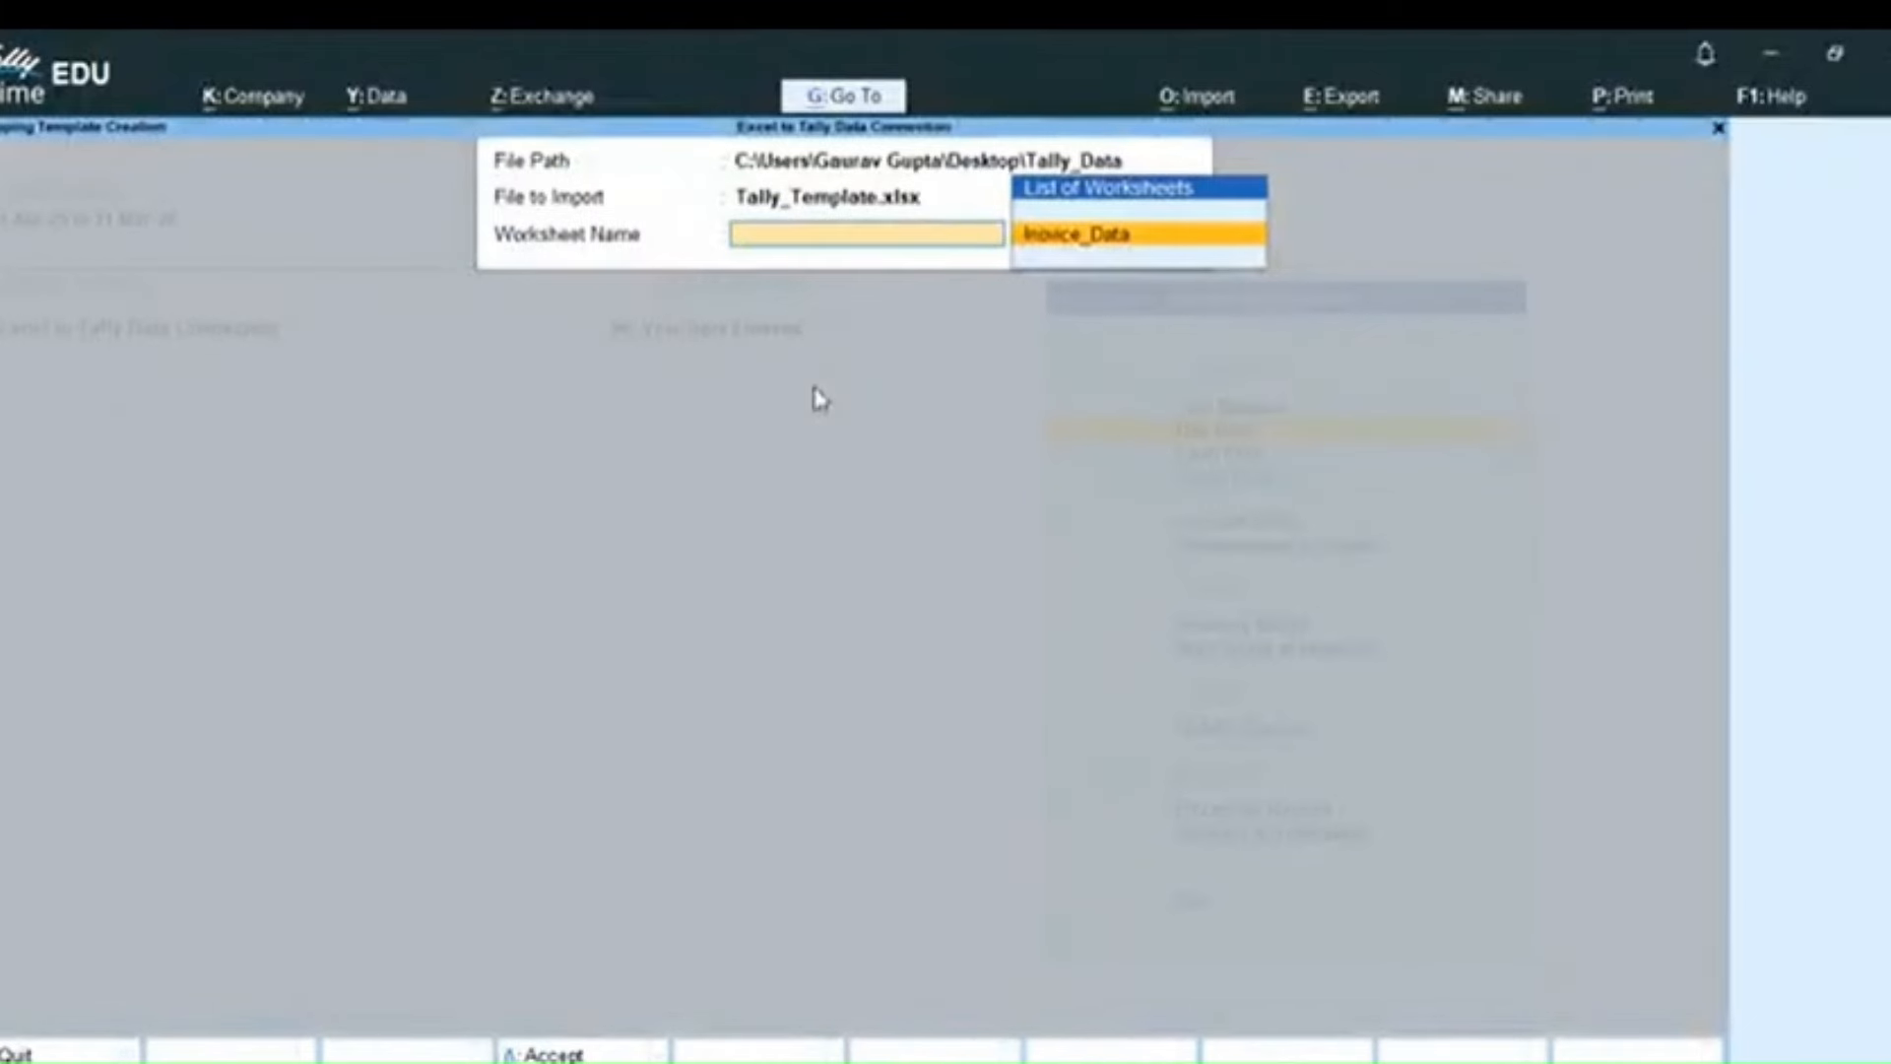
key("Return")
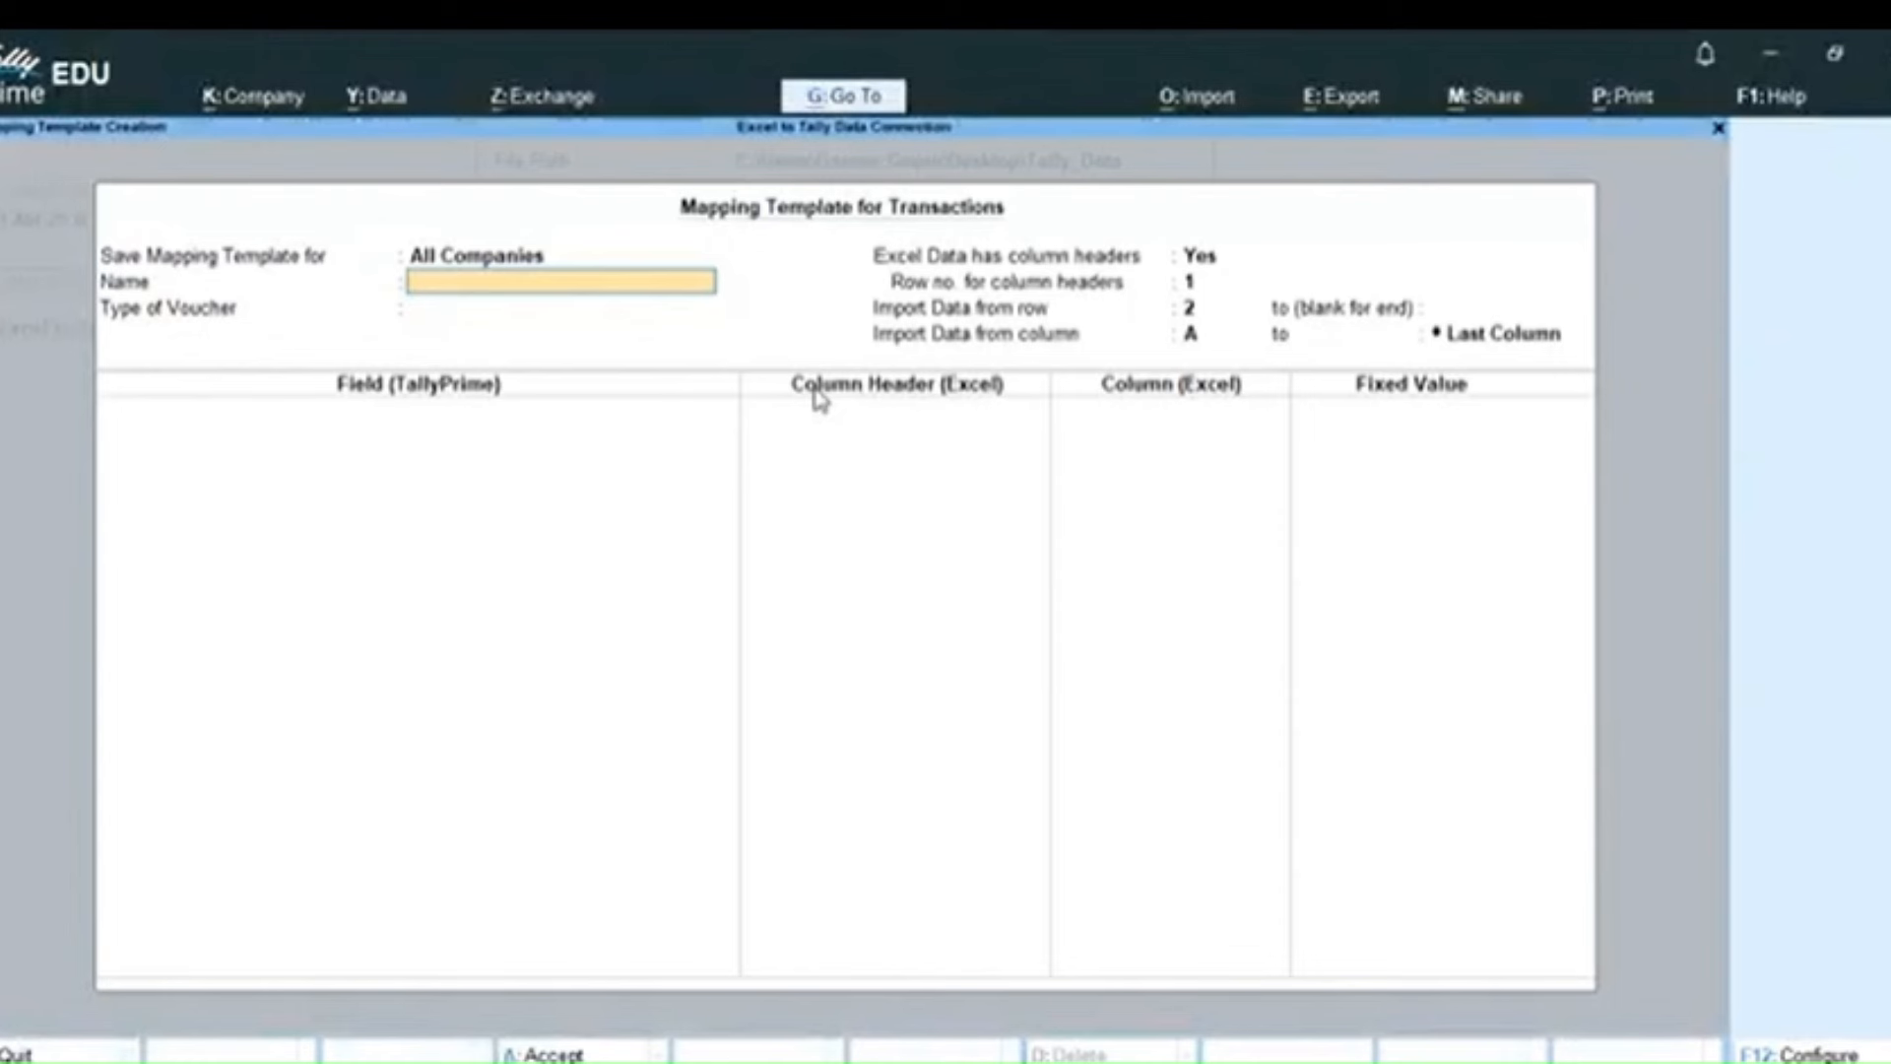
- Name the mapping template "All Vochers" and set its type of voucher to Accounting Vouchers
type("A")
type("ll")
type(" Vocu")
key("BackSpace")
key("BackSpace")
type("uchers")
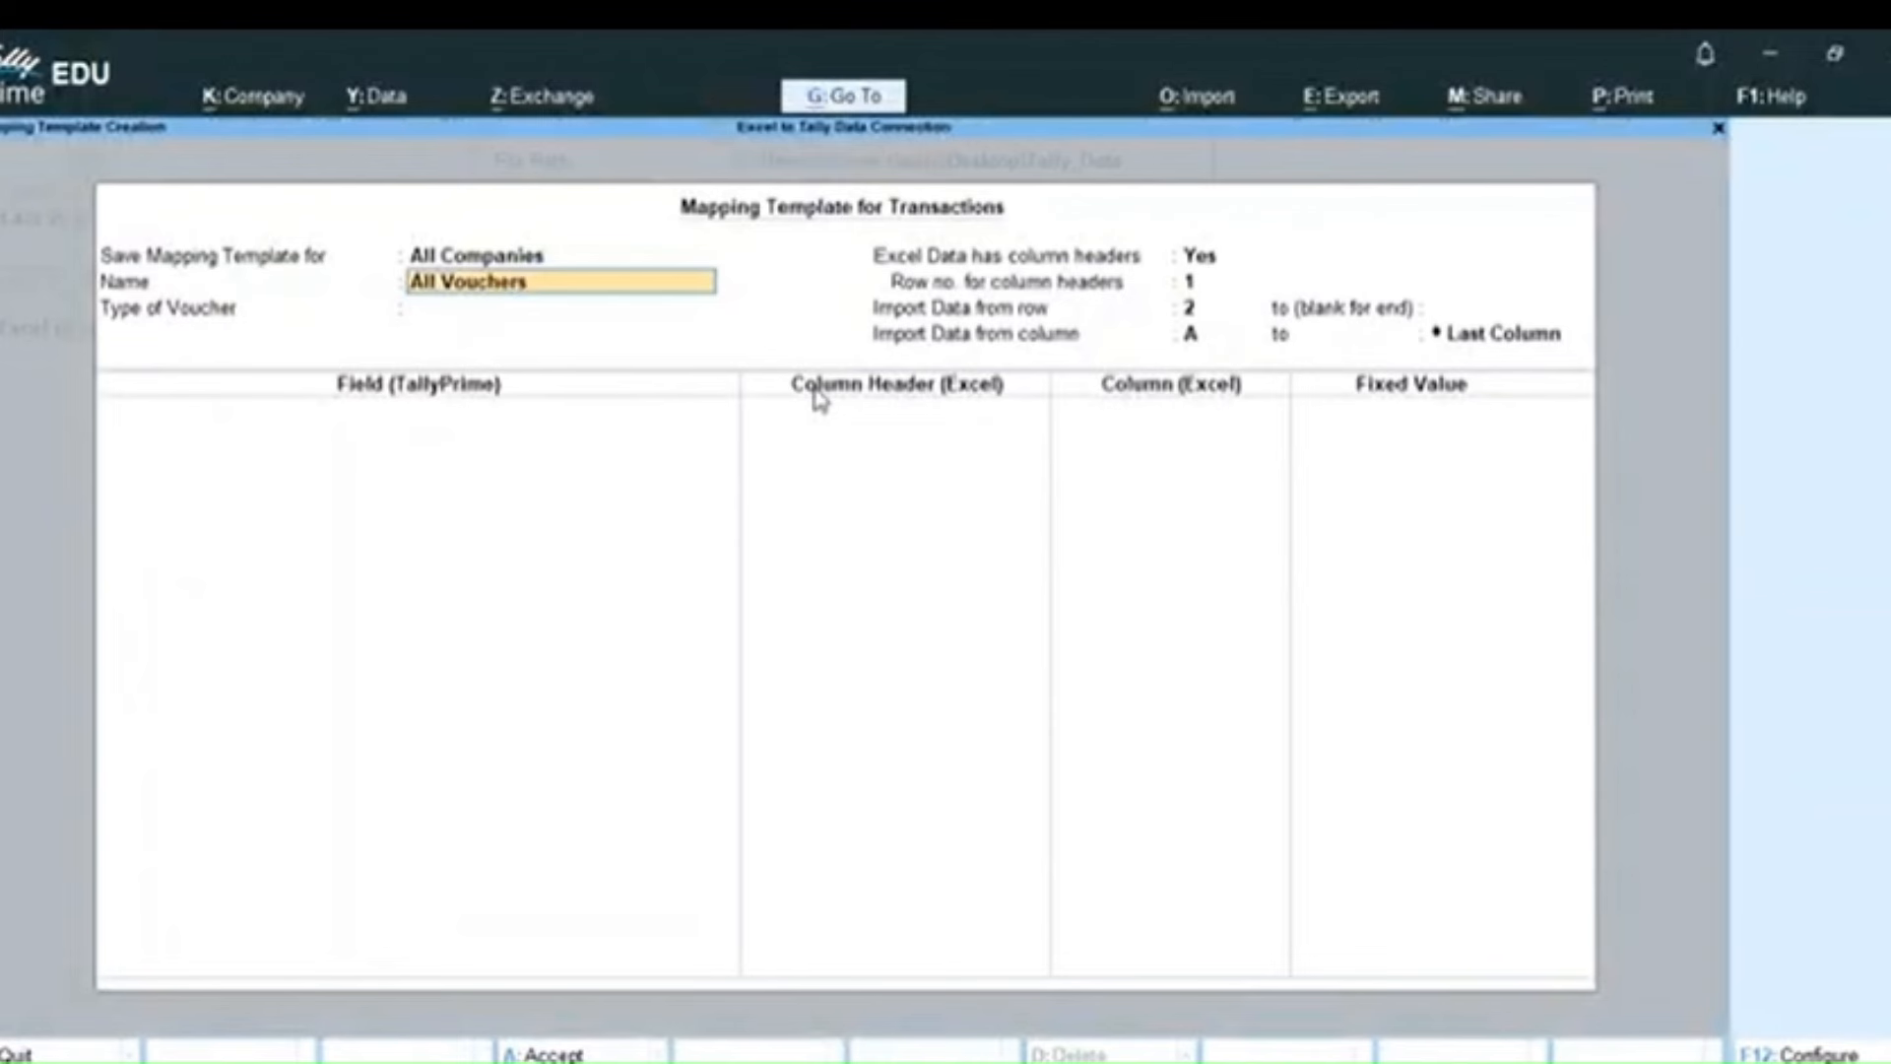
key("Return")
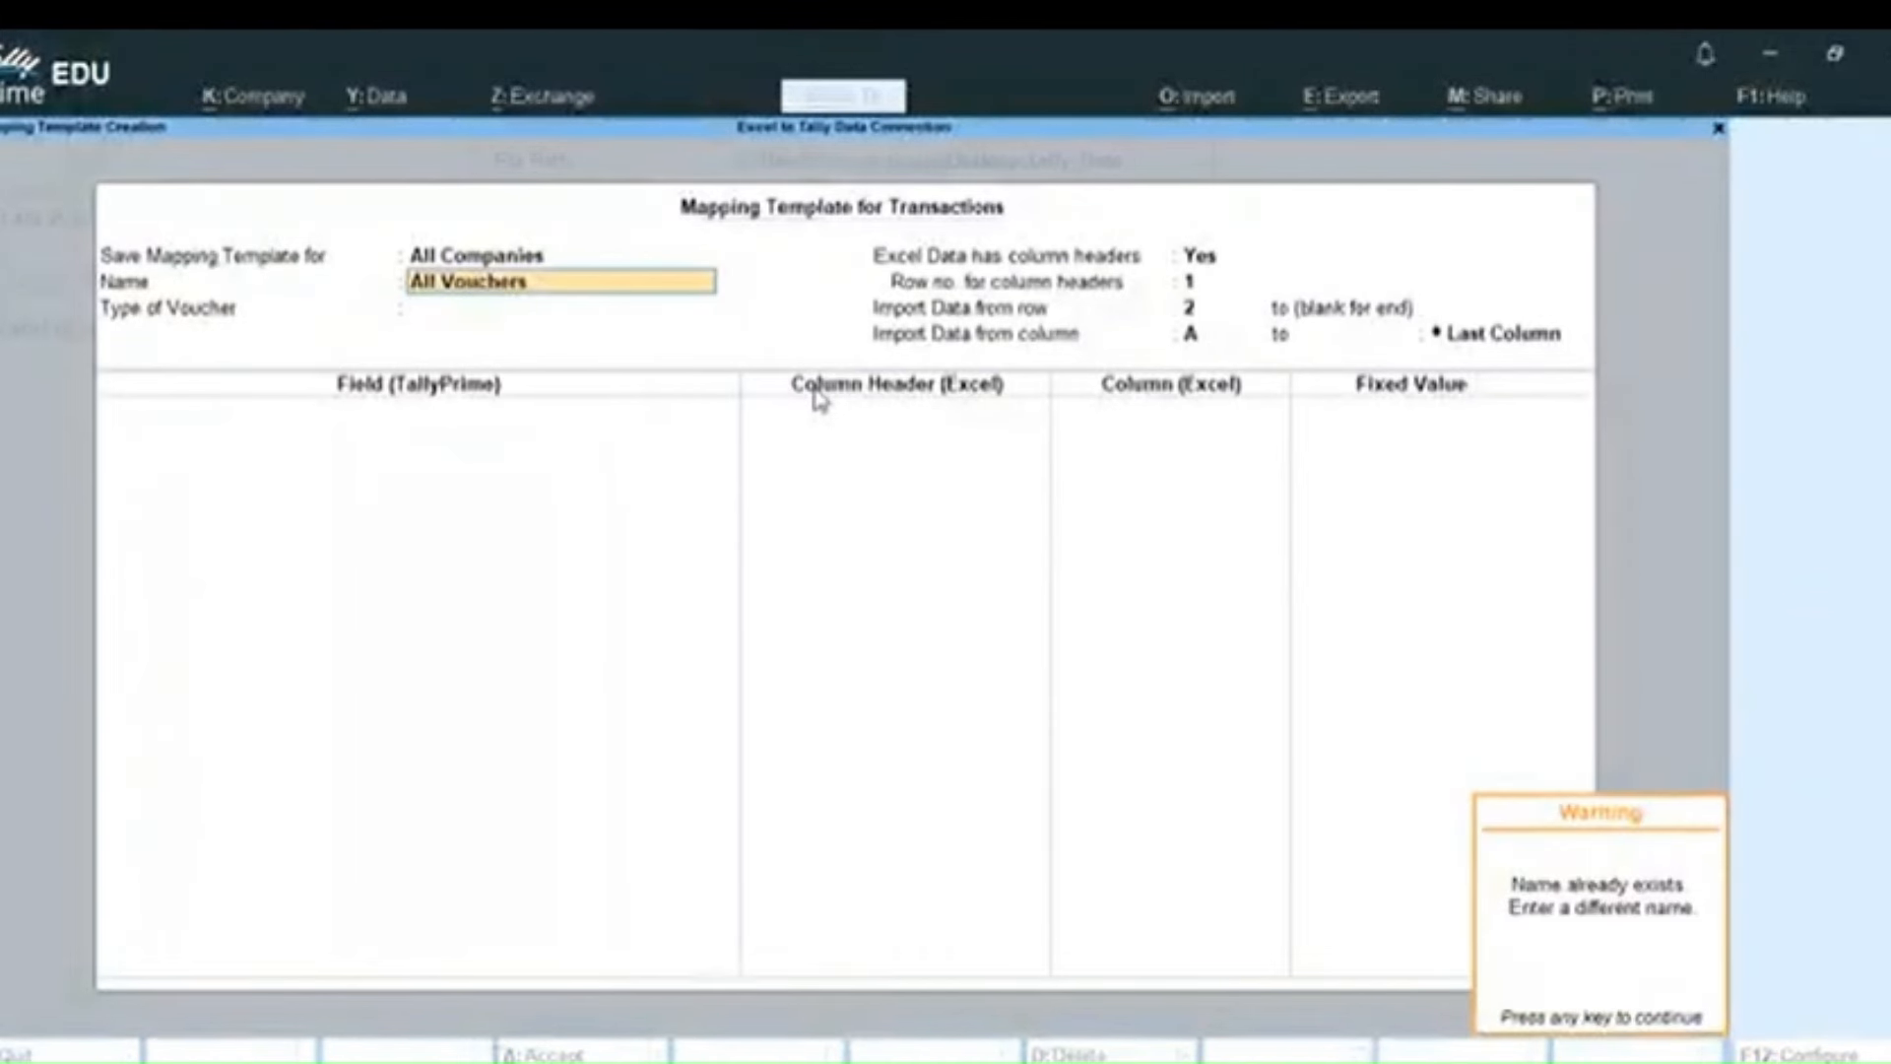
key("Return")
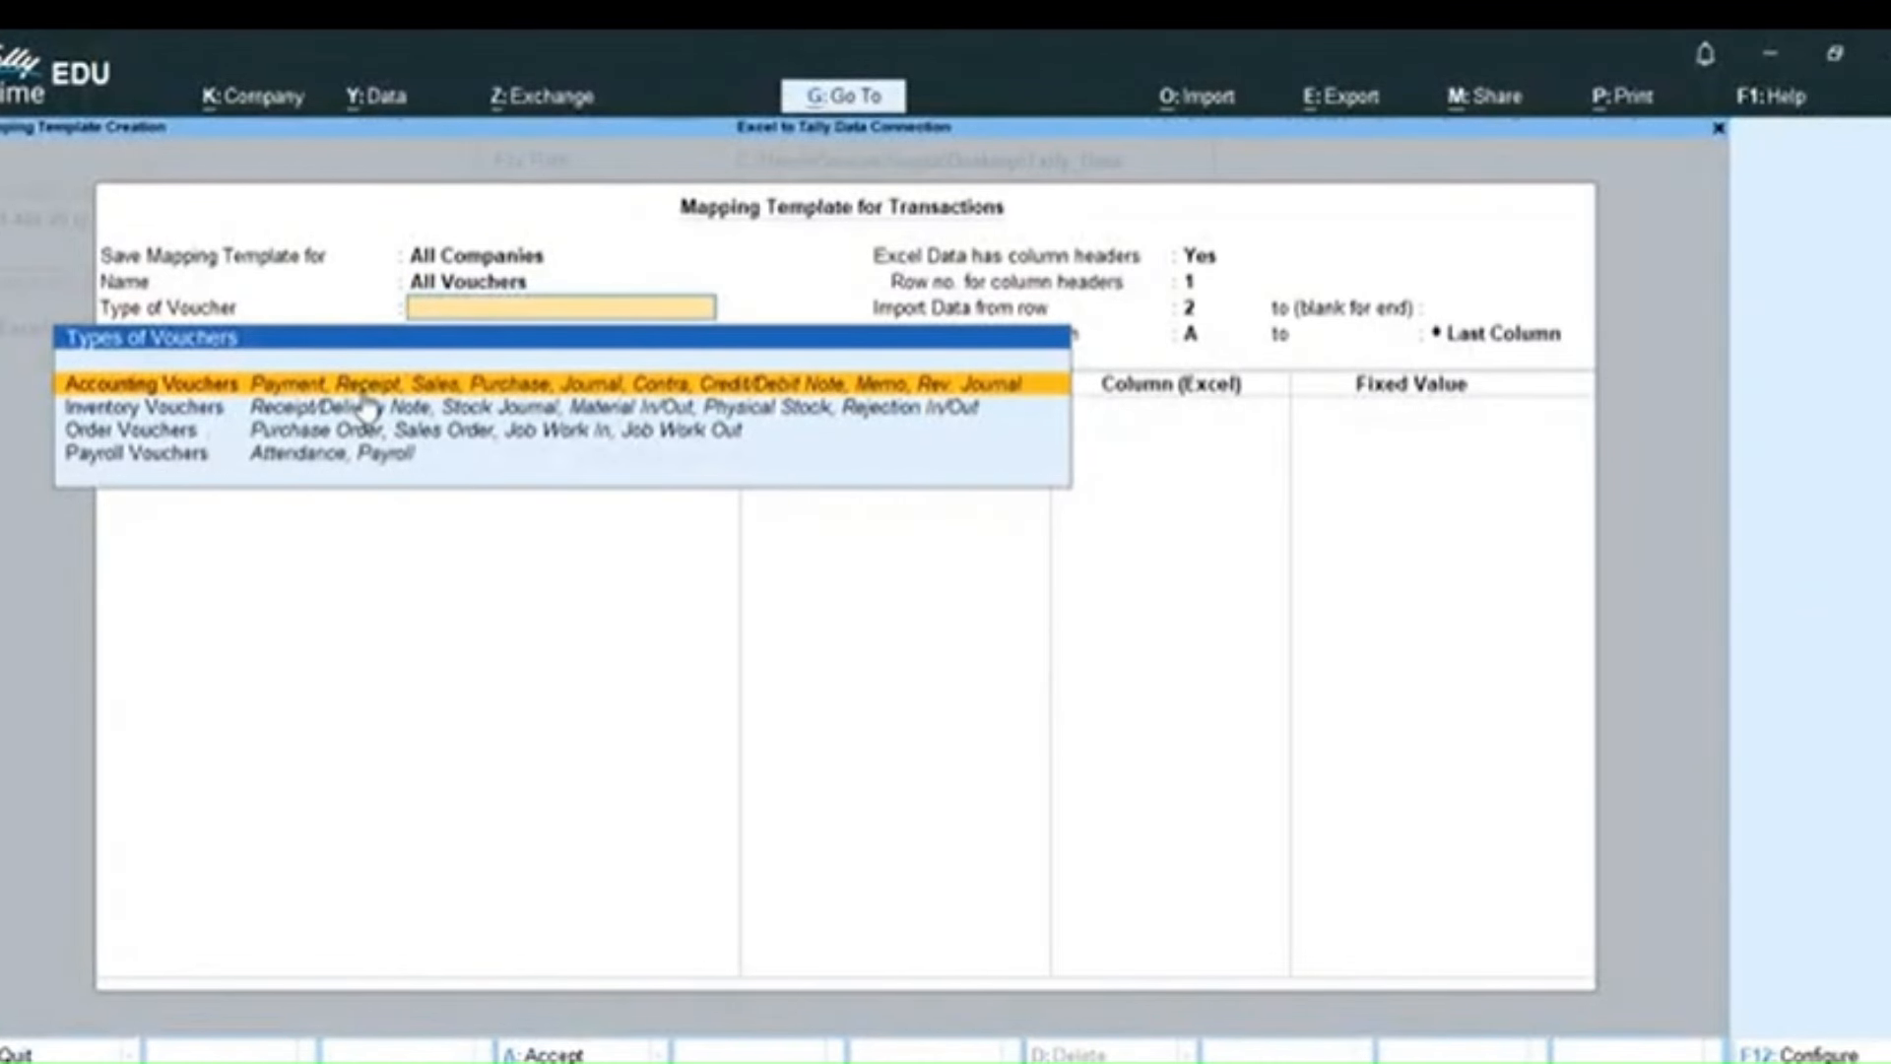
key("Return")
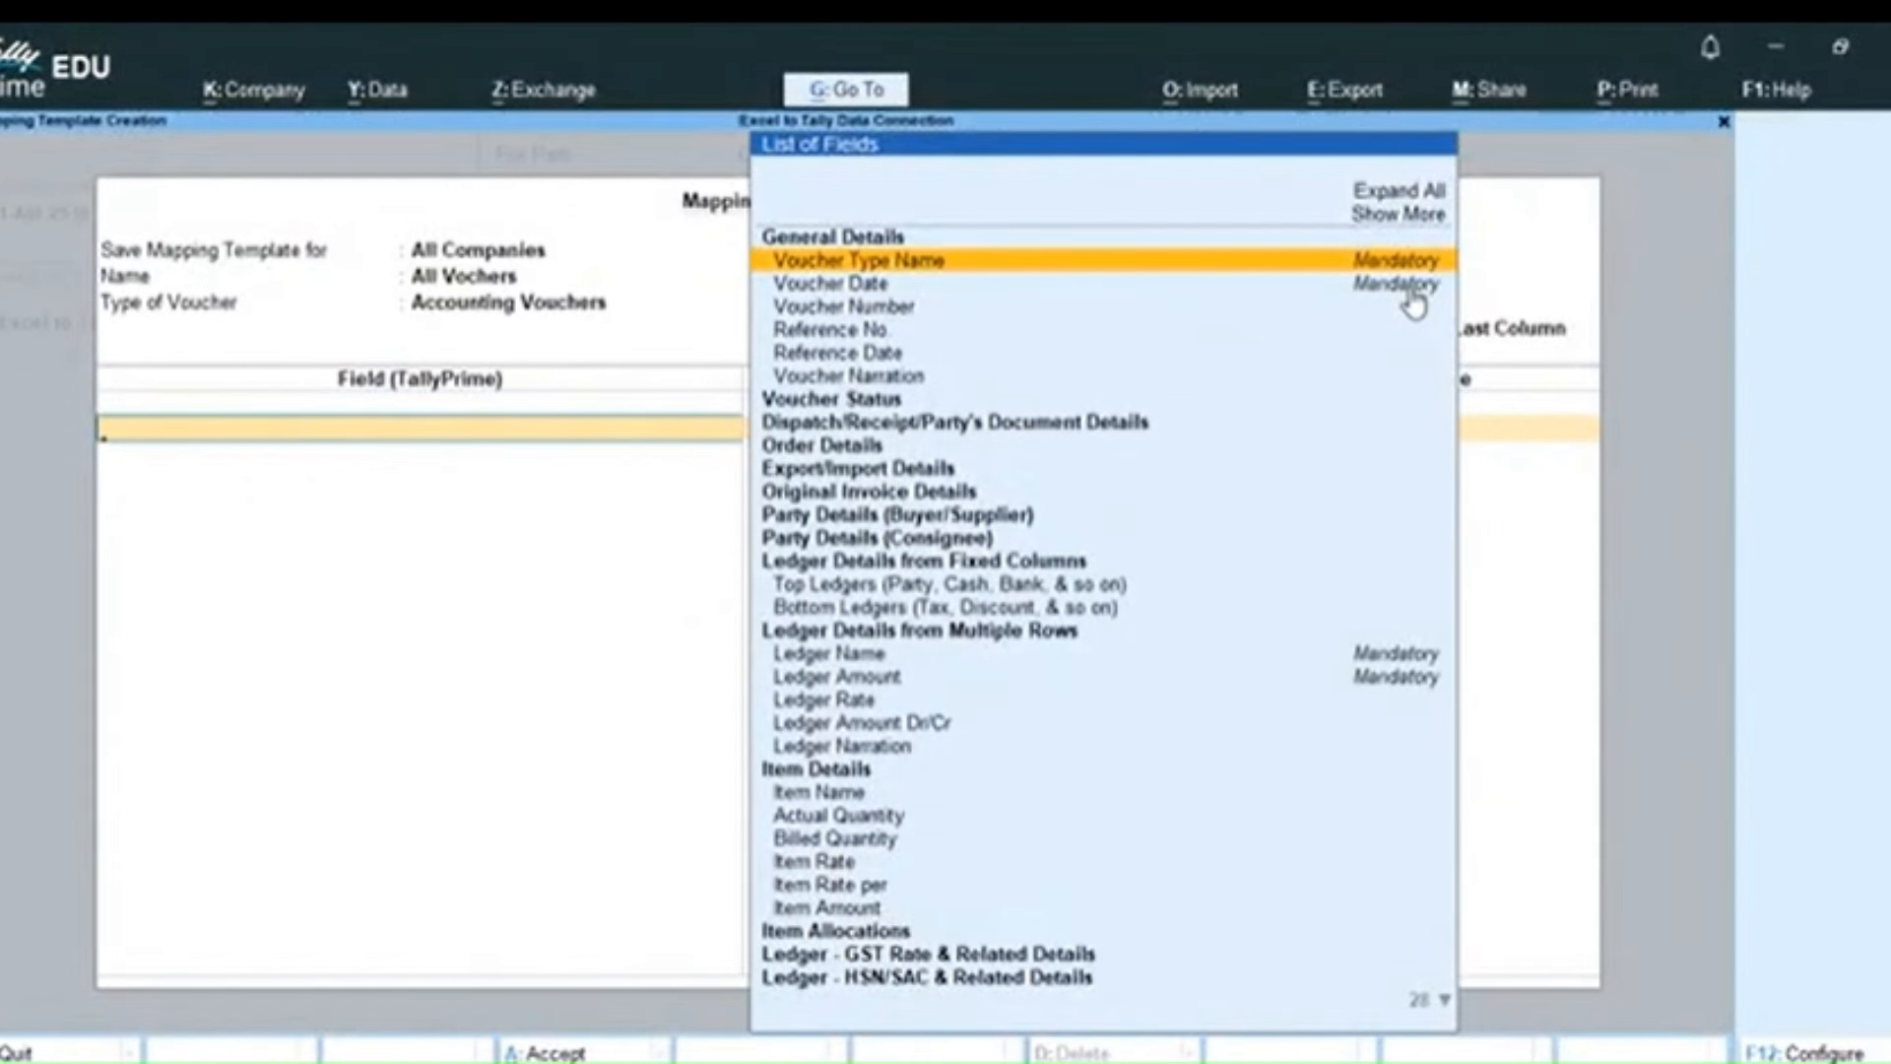
- Map the Voucher Type Name field to the Voucher_Type column header of the Excel sheet
key("Return")
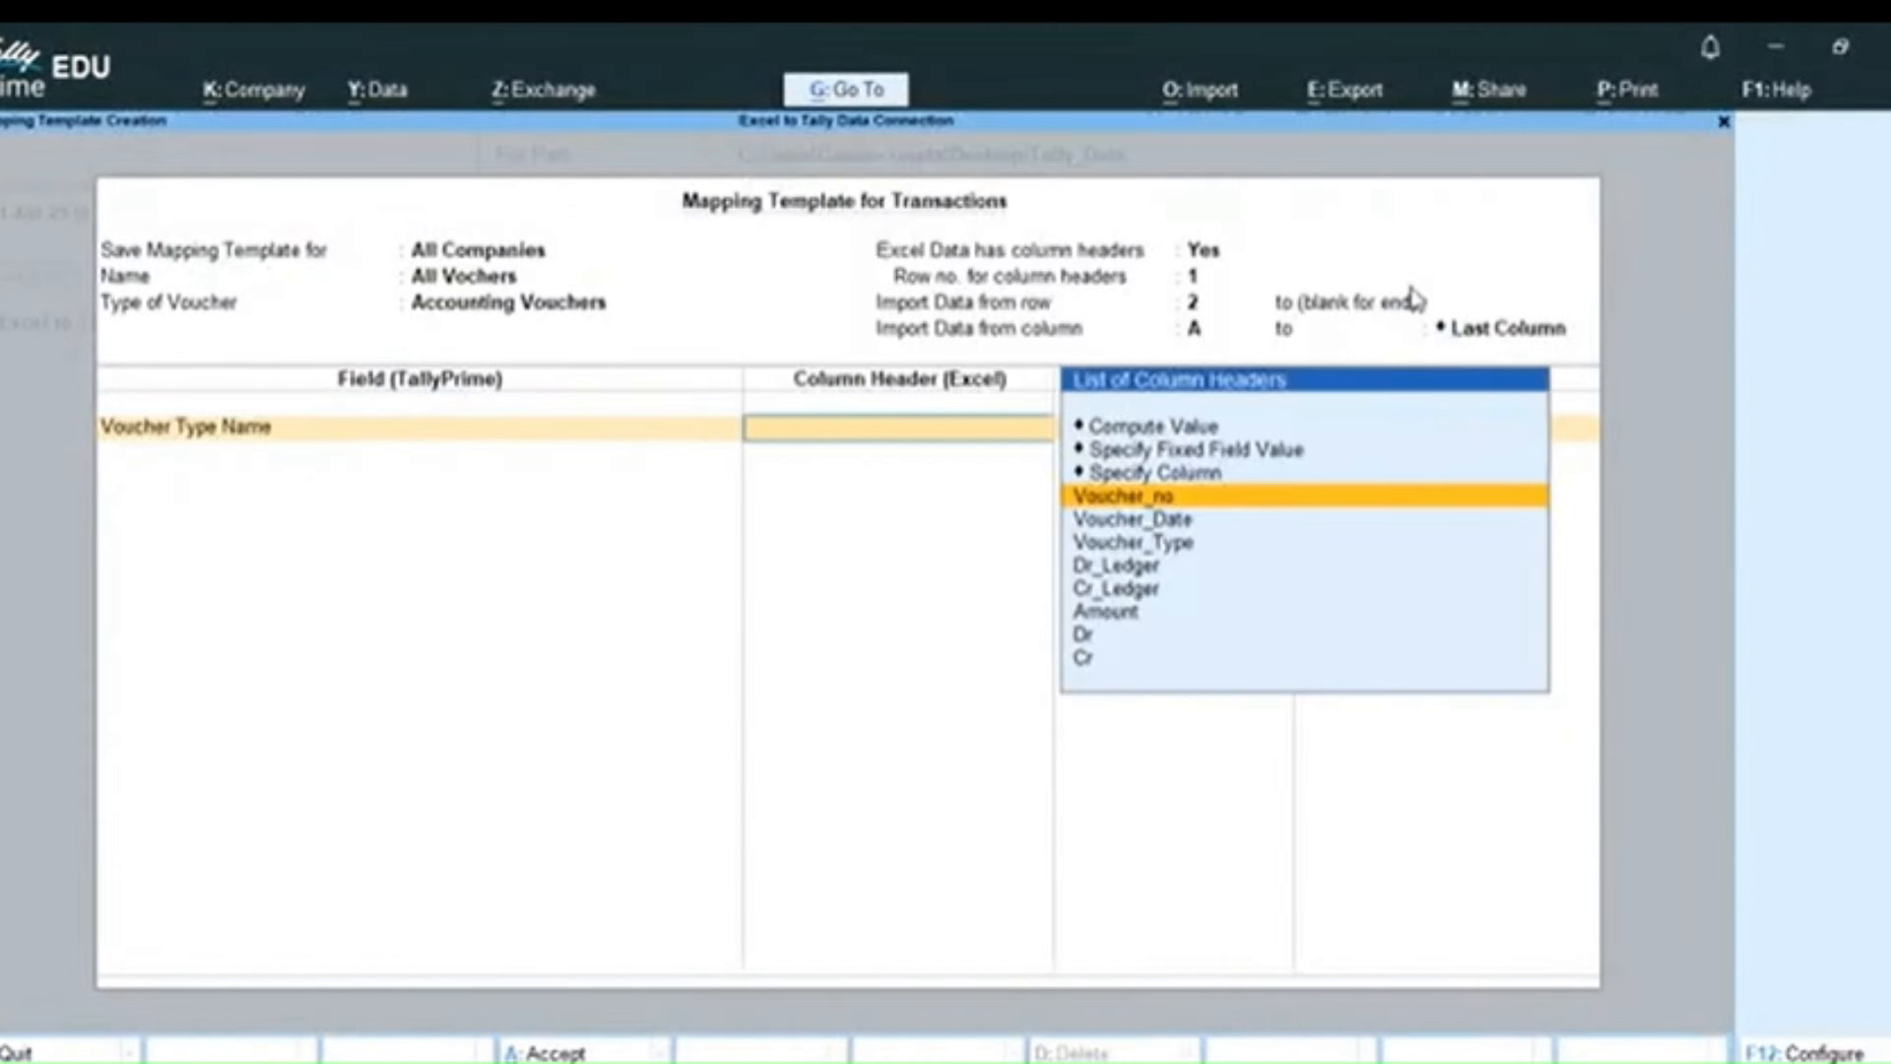
key("Down")
key("Down")
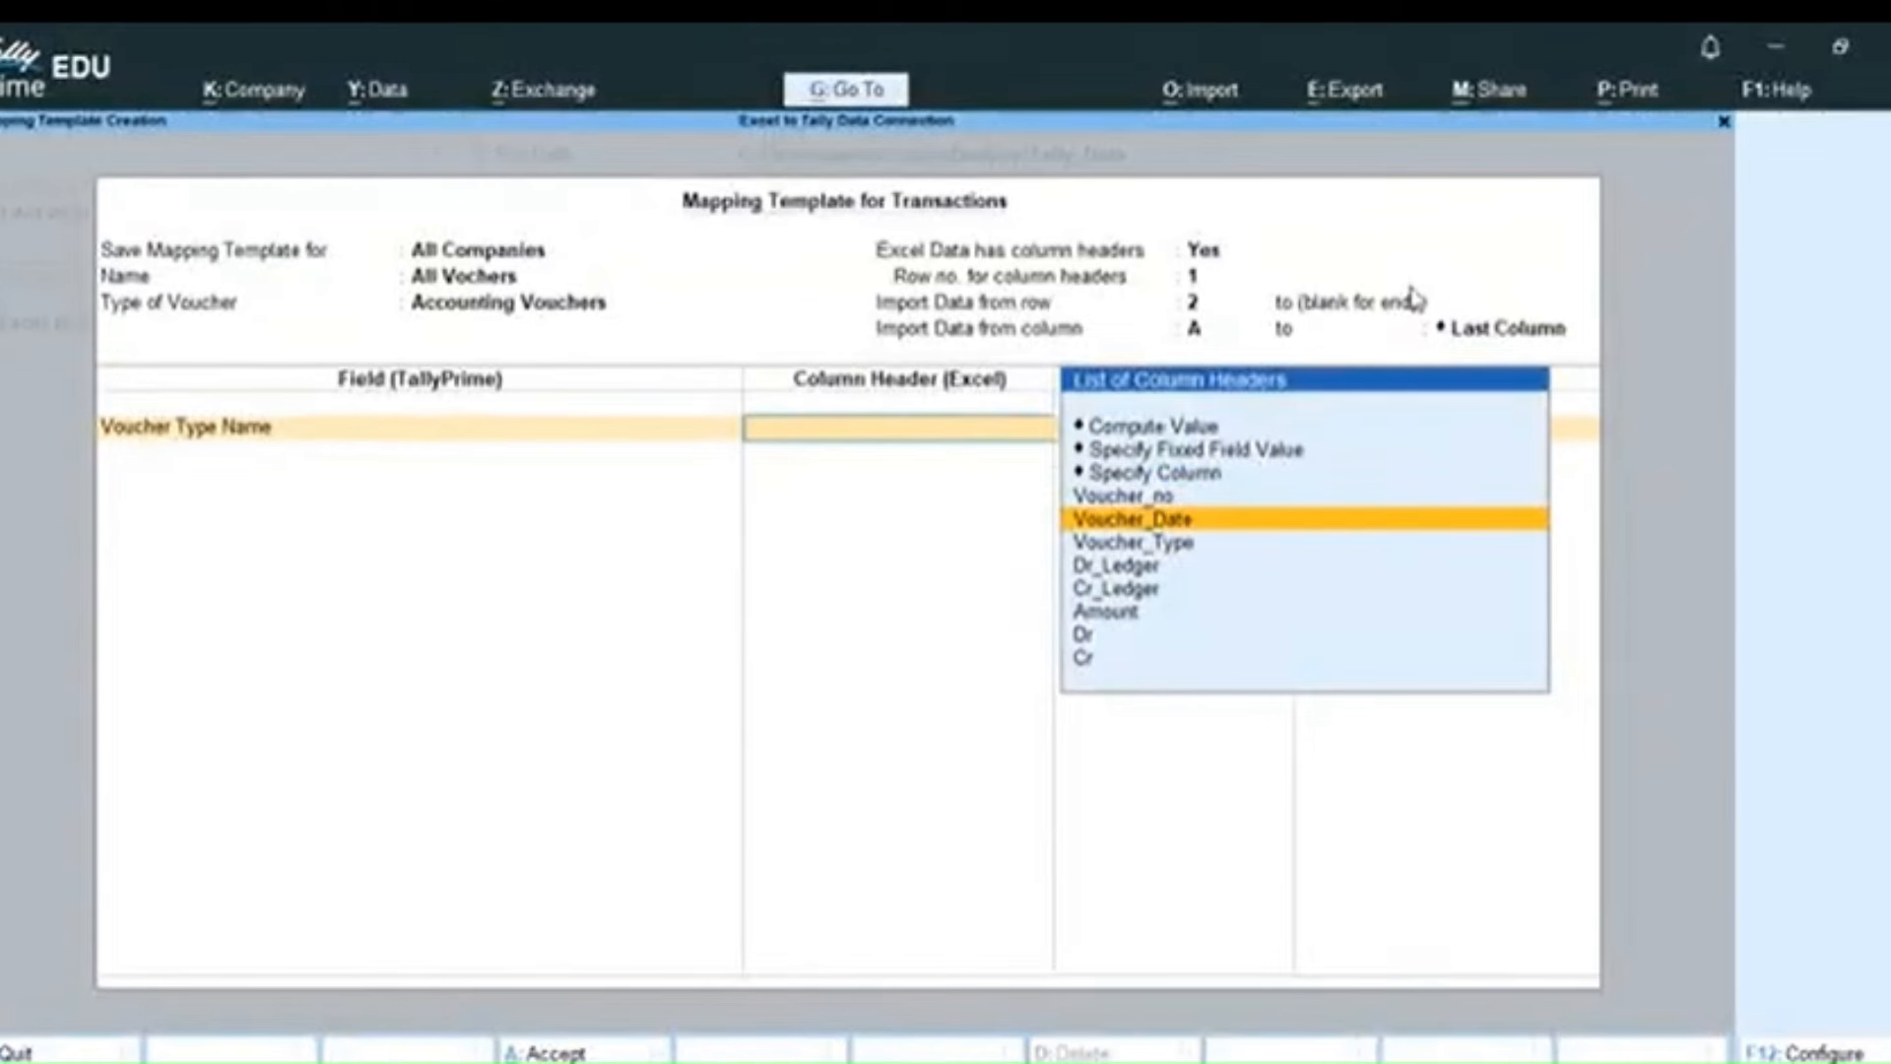
key("Return")
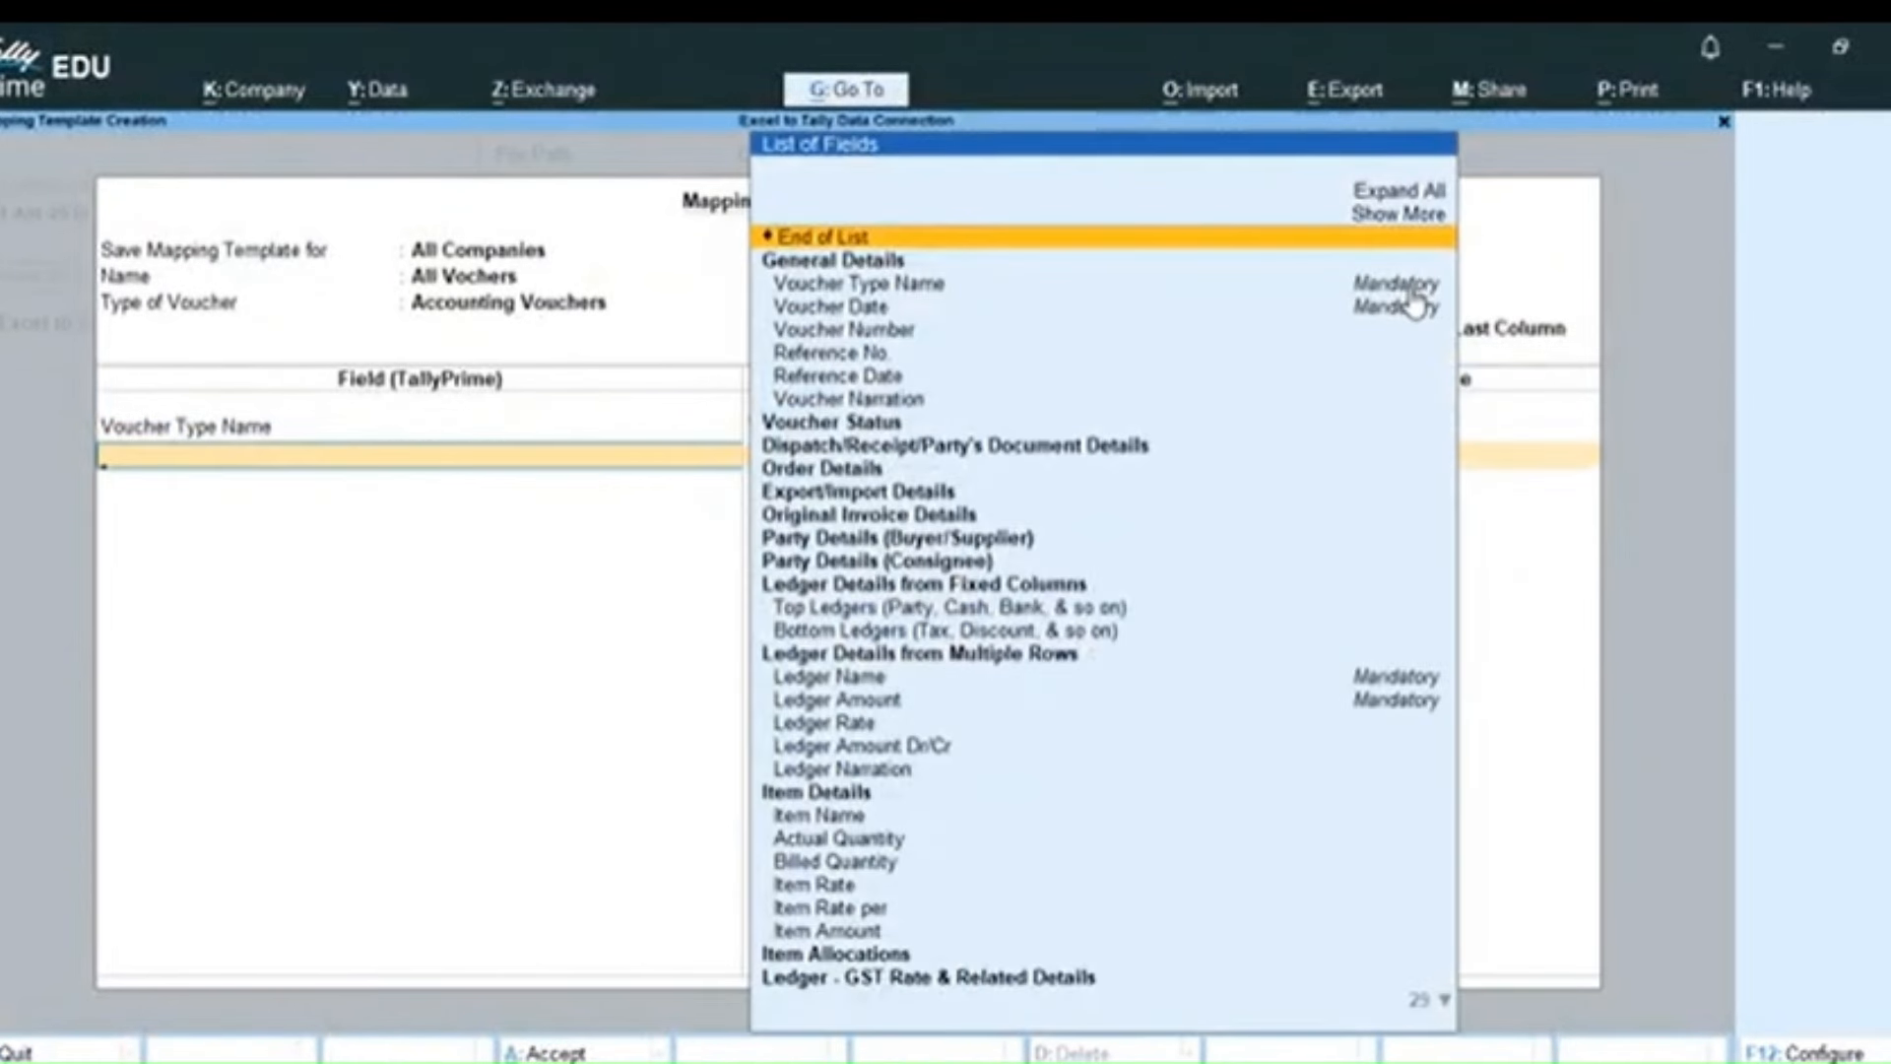
- Add the Voucher Date field to the mapping and link it to the Voucher_Date column header
key("Down")
key("Down")
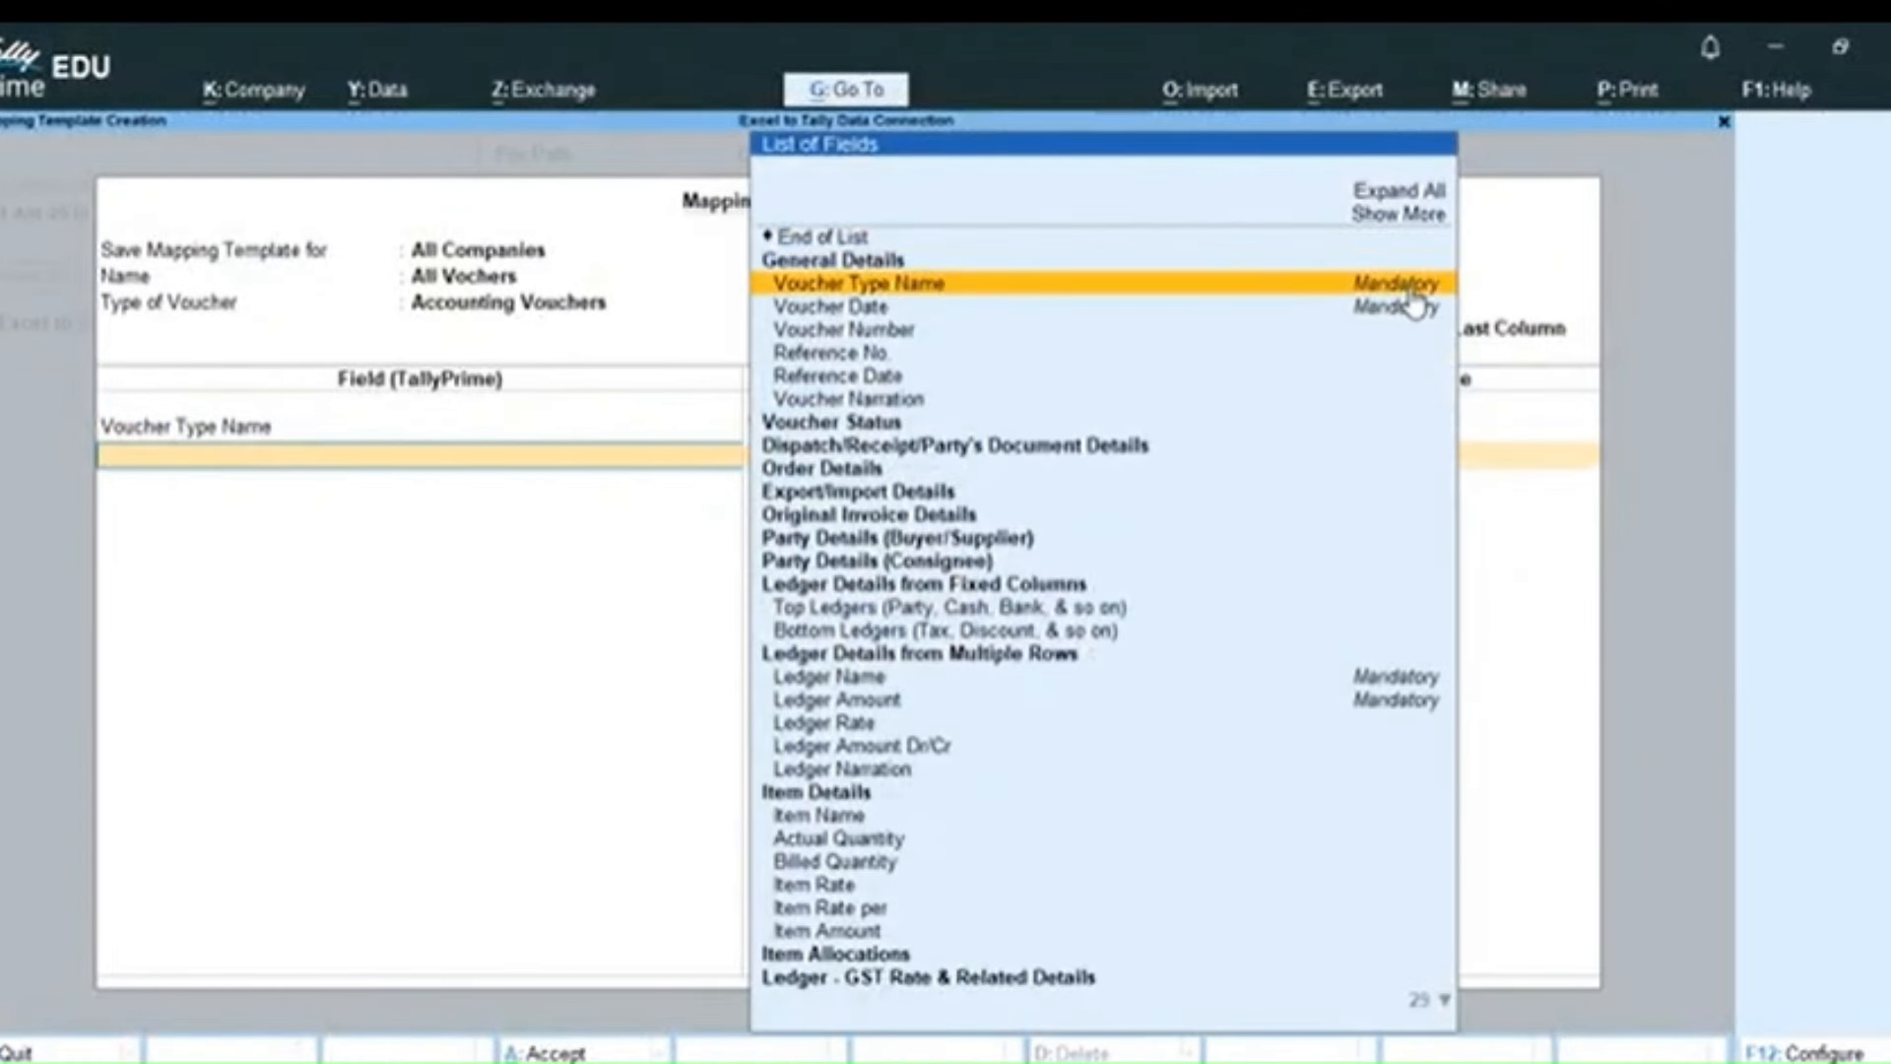
key("Return")
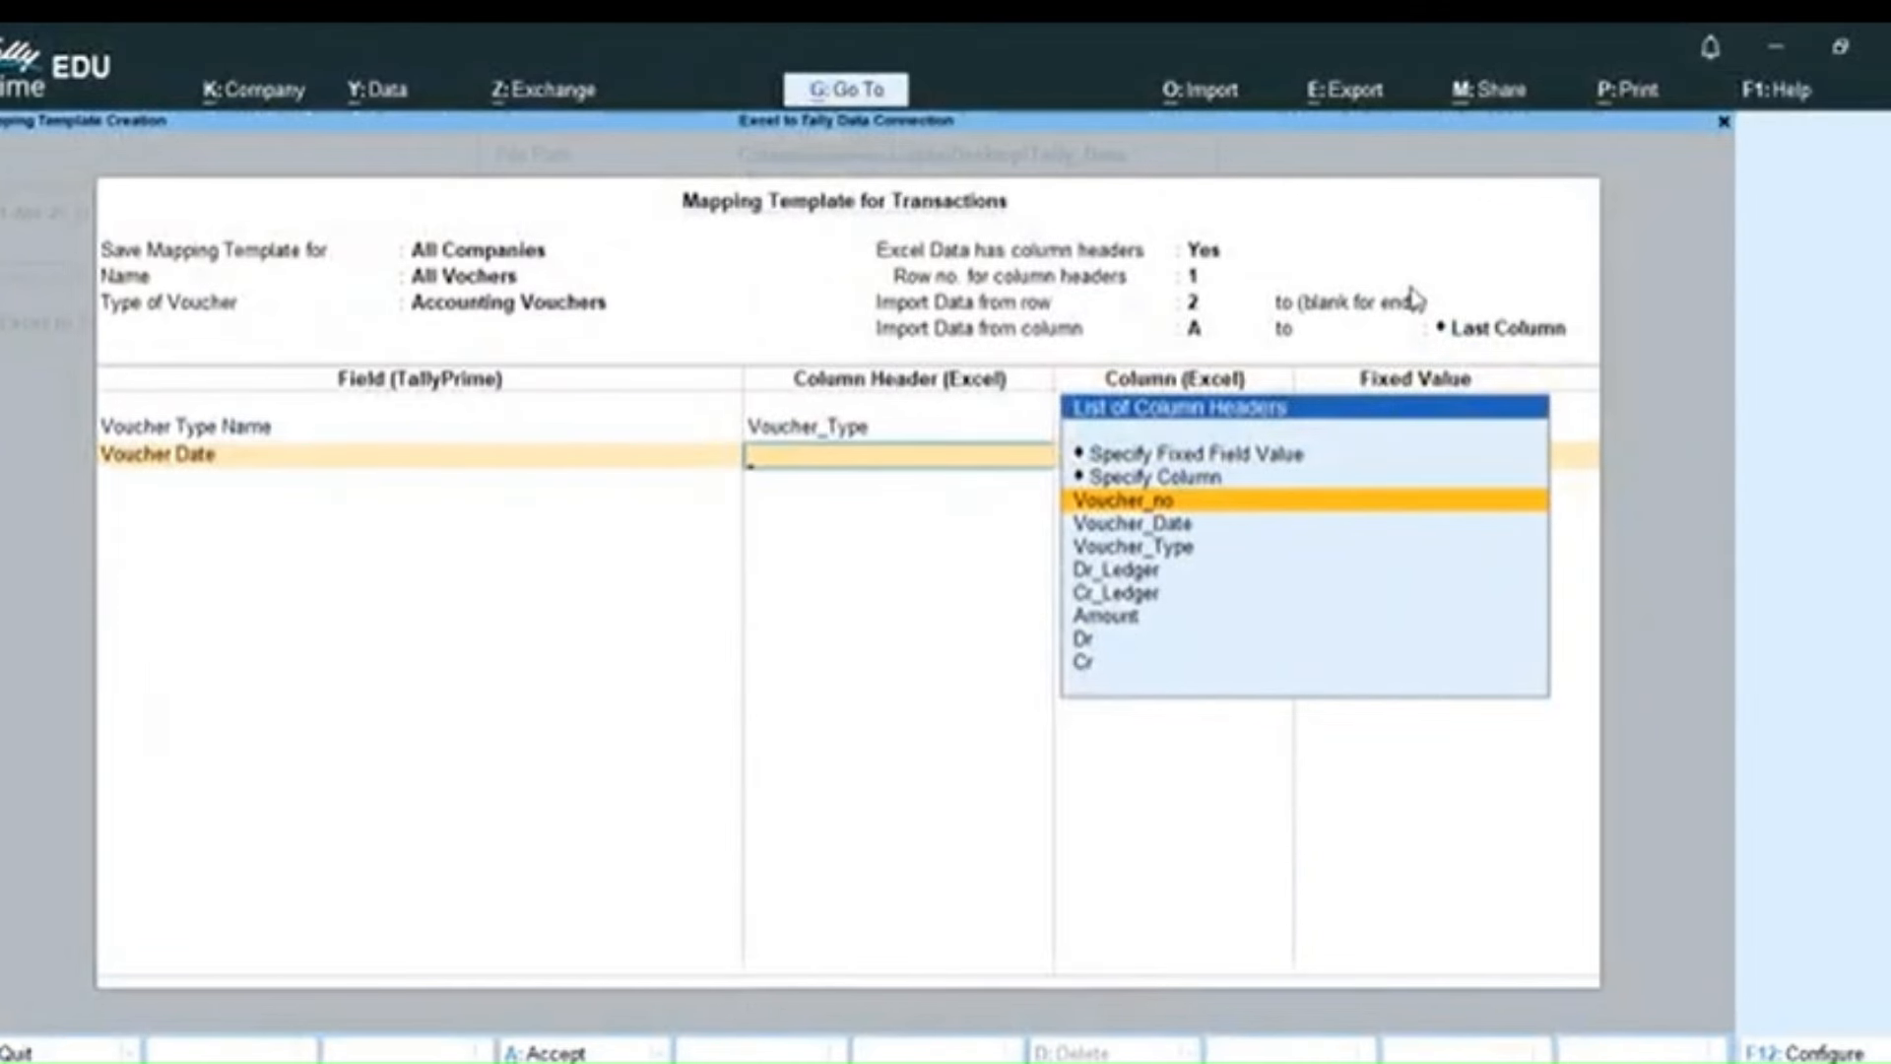
key("Down")
key("Down")
key("Up")
key("Return")
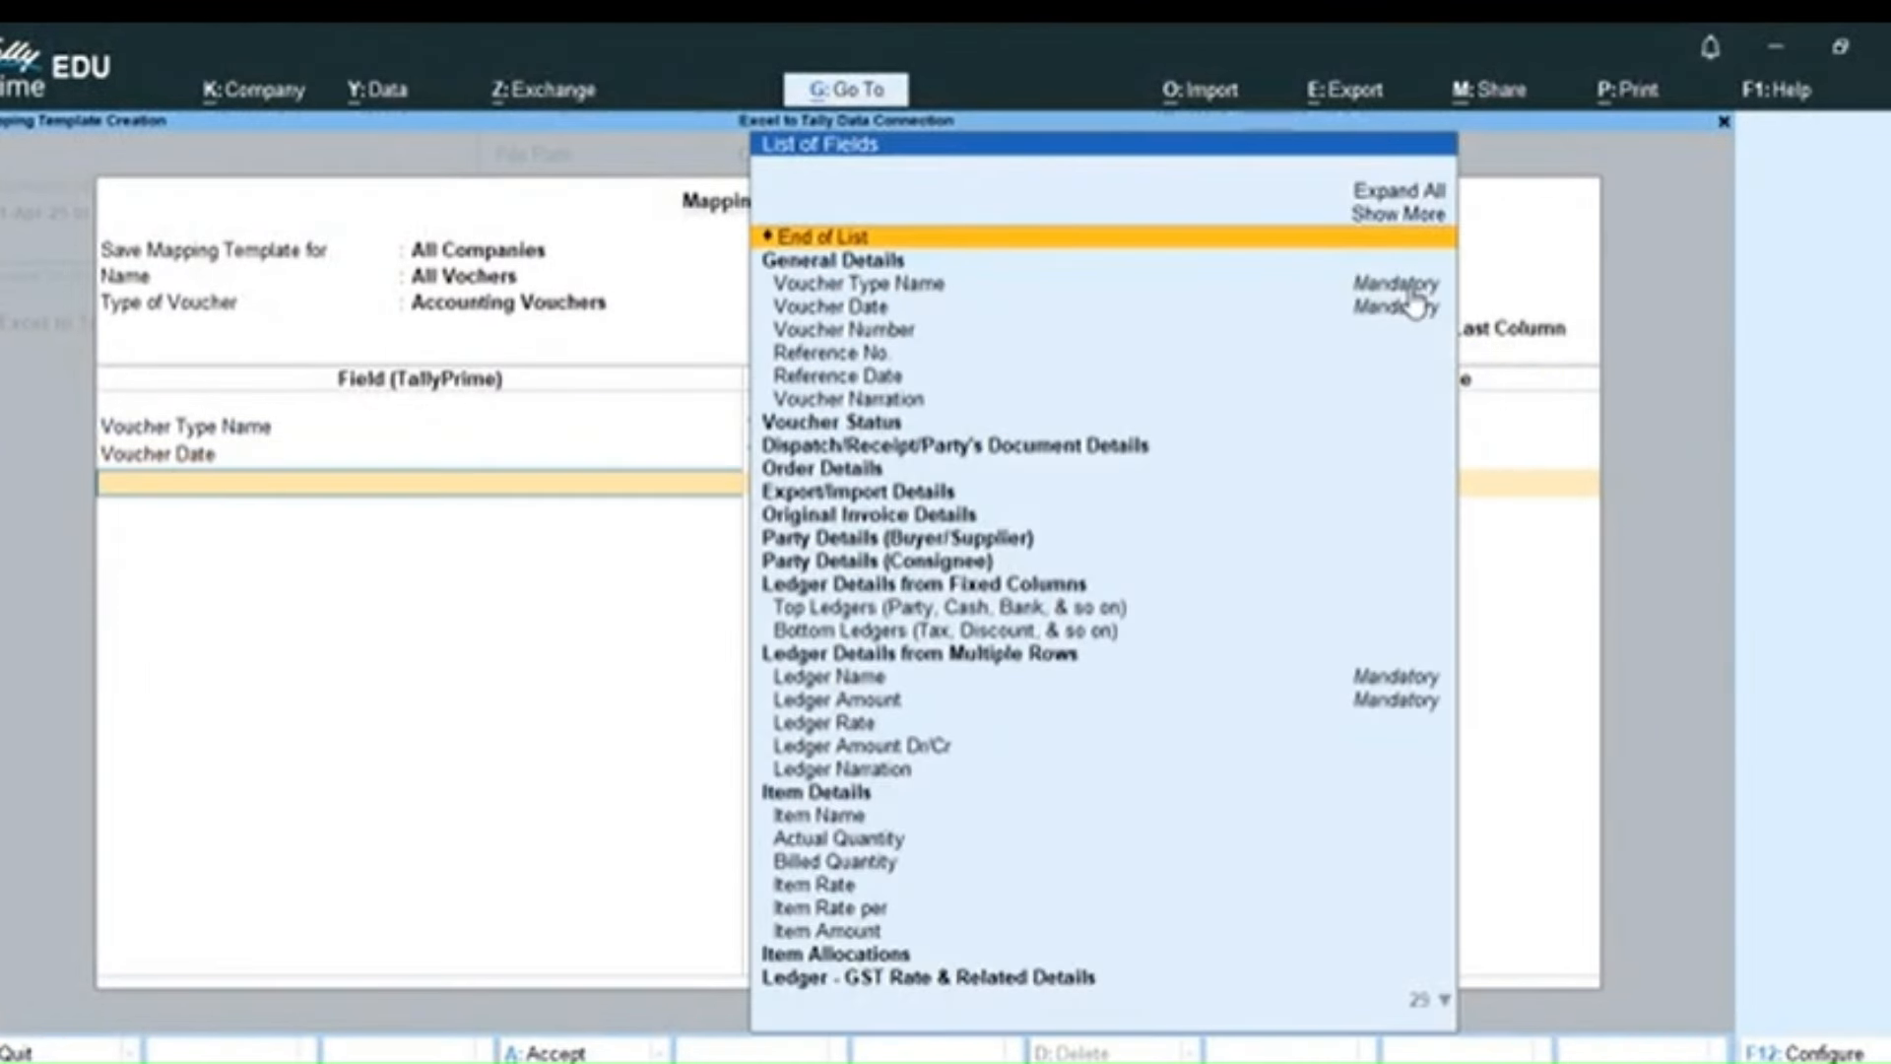
- Add the Voucher Number field to the mapping and link it to the Voucher_no column header
key("Down")
key("Down")
key("Down")
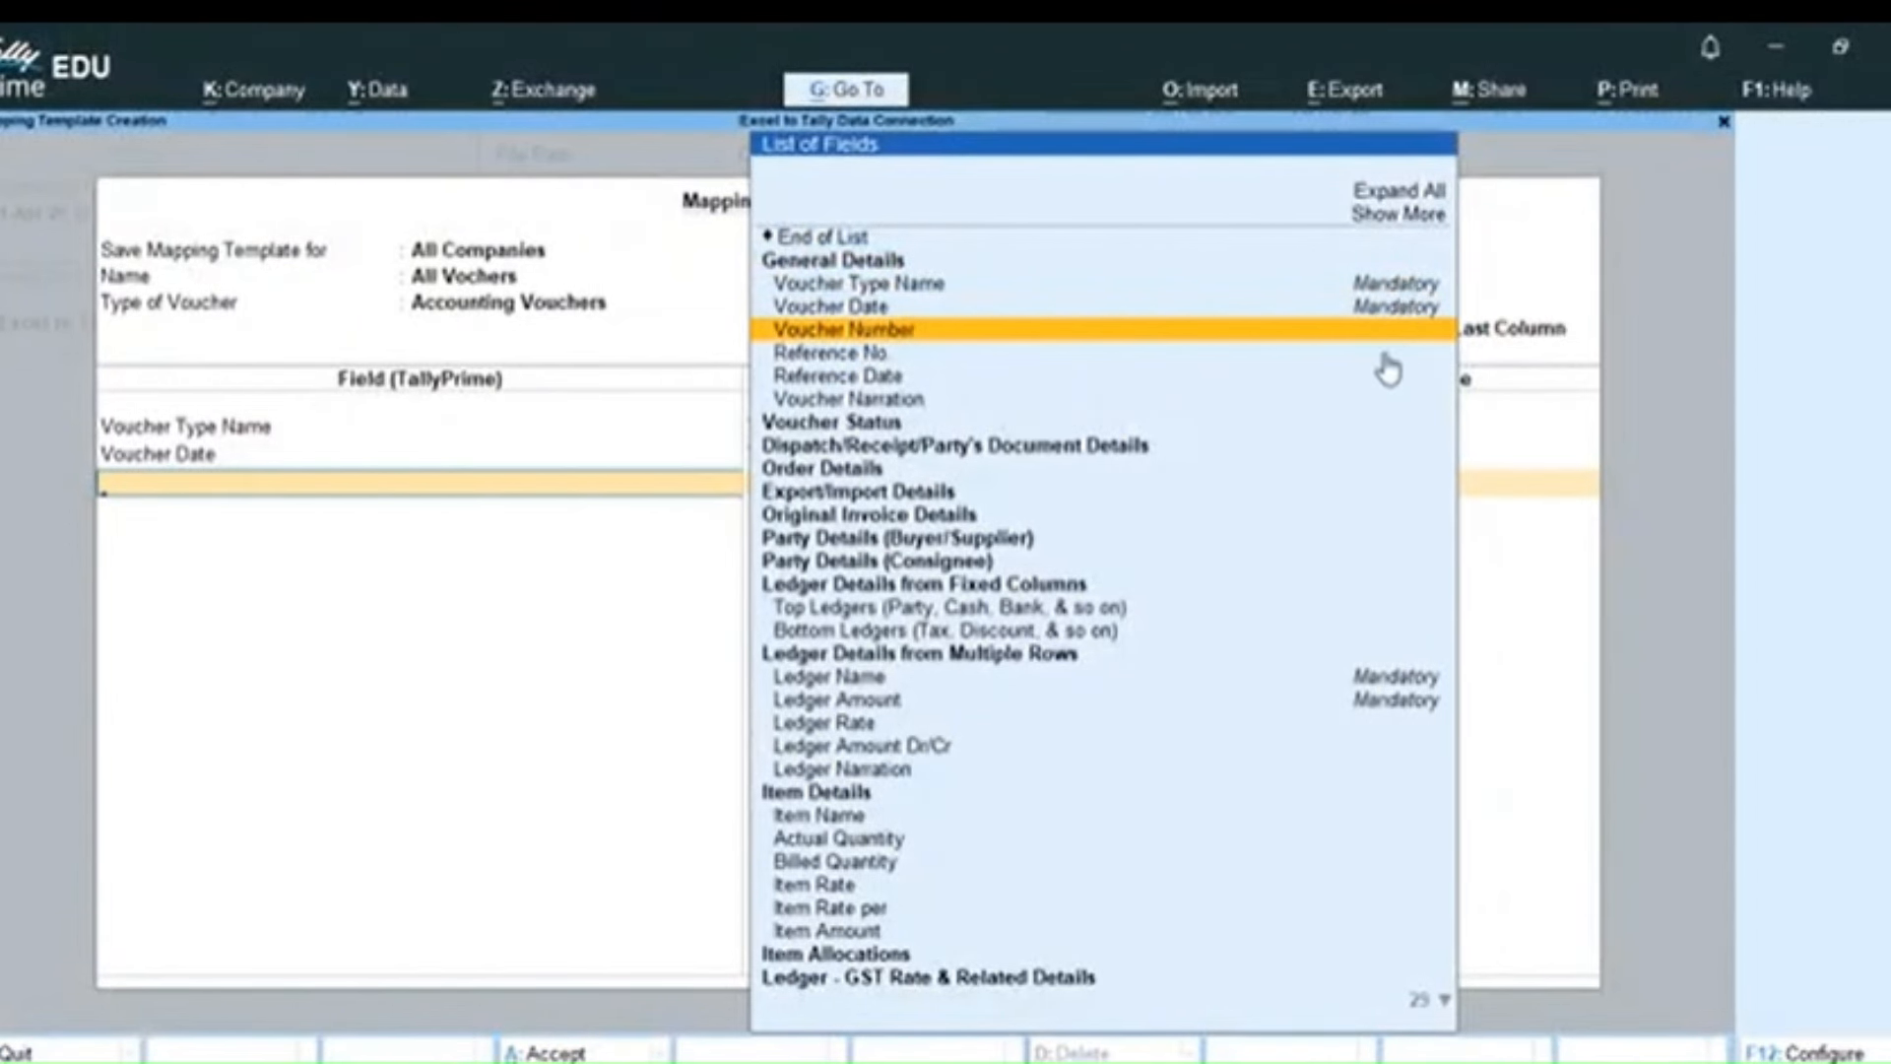
key("Return")
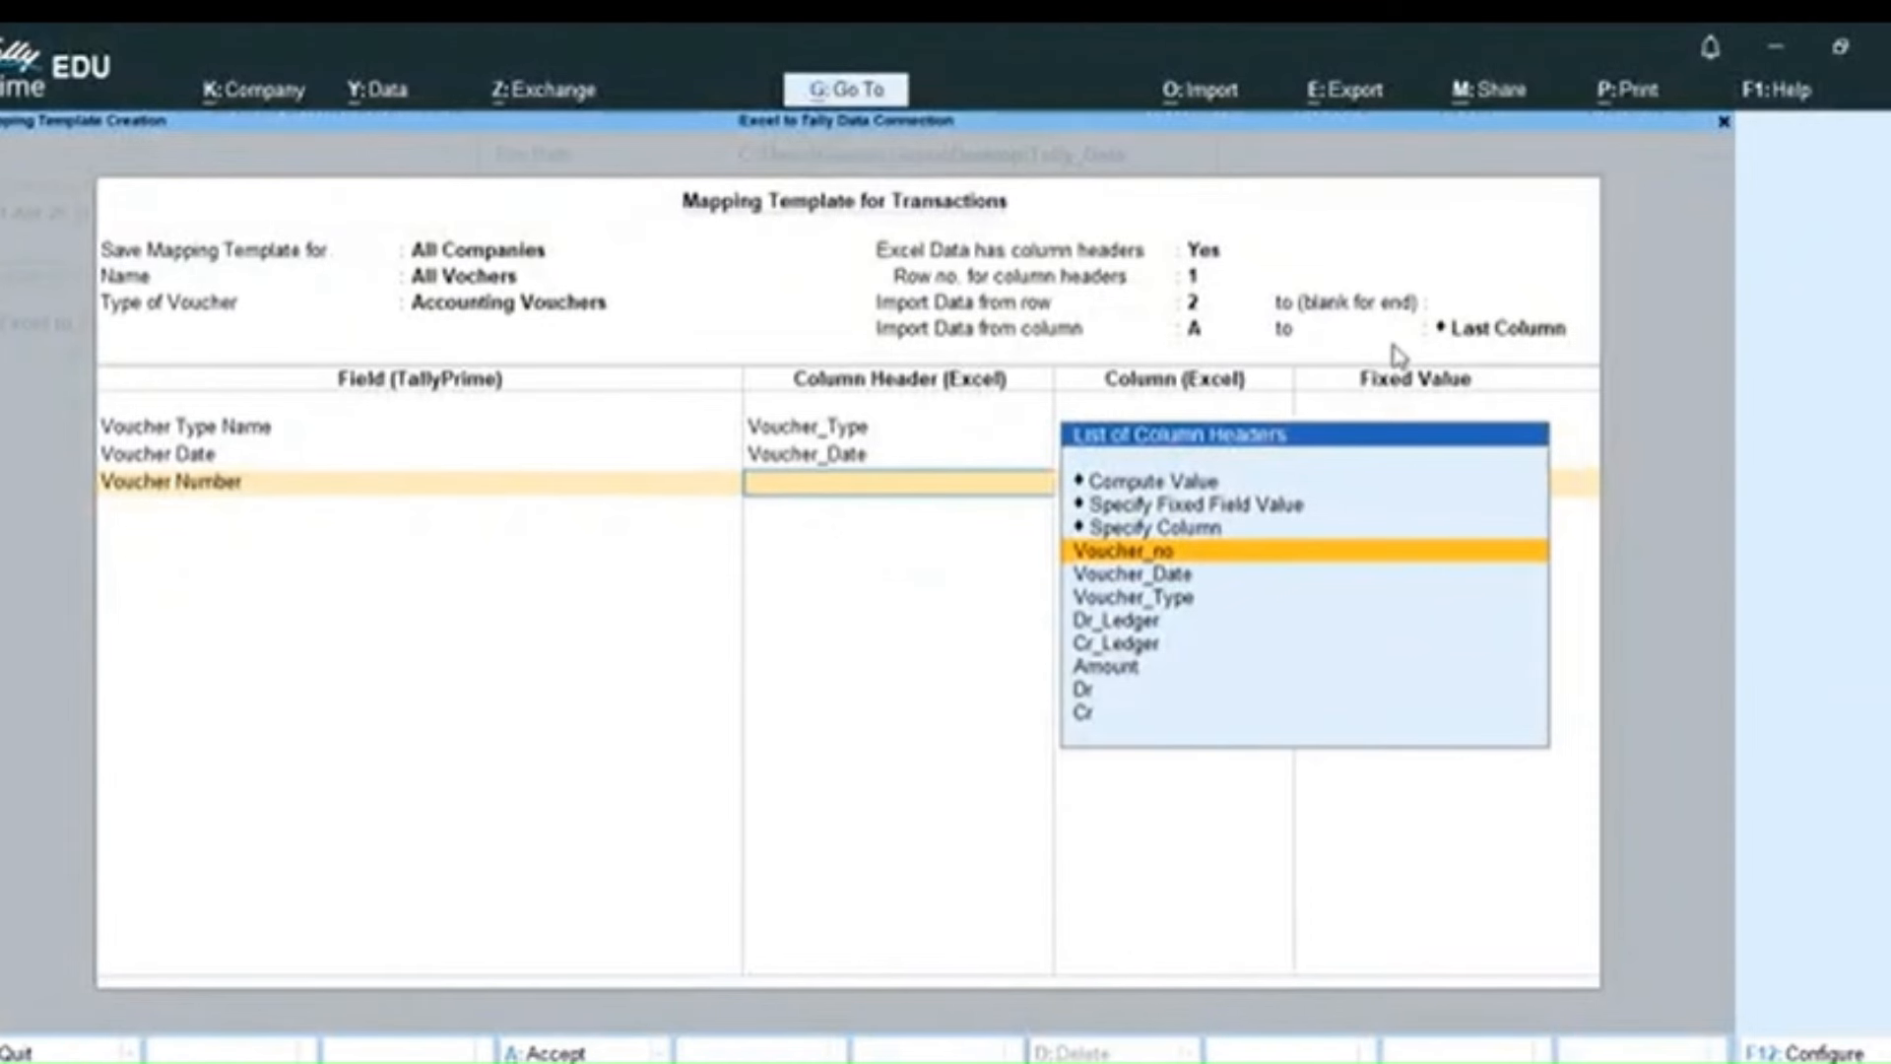
key("Return")
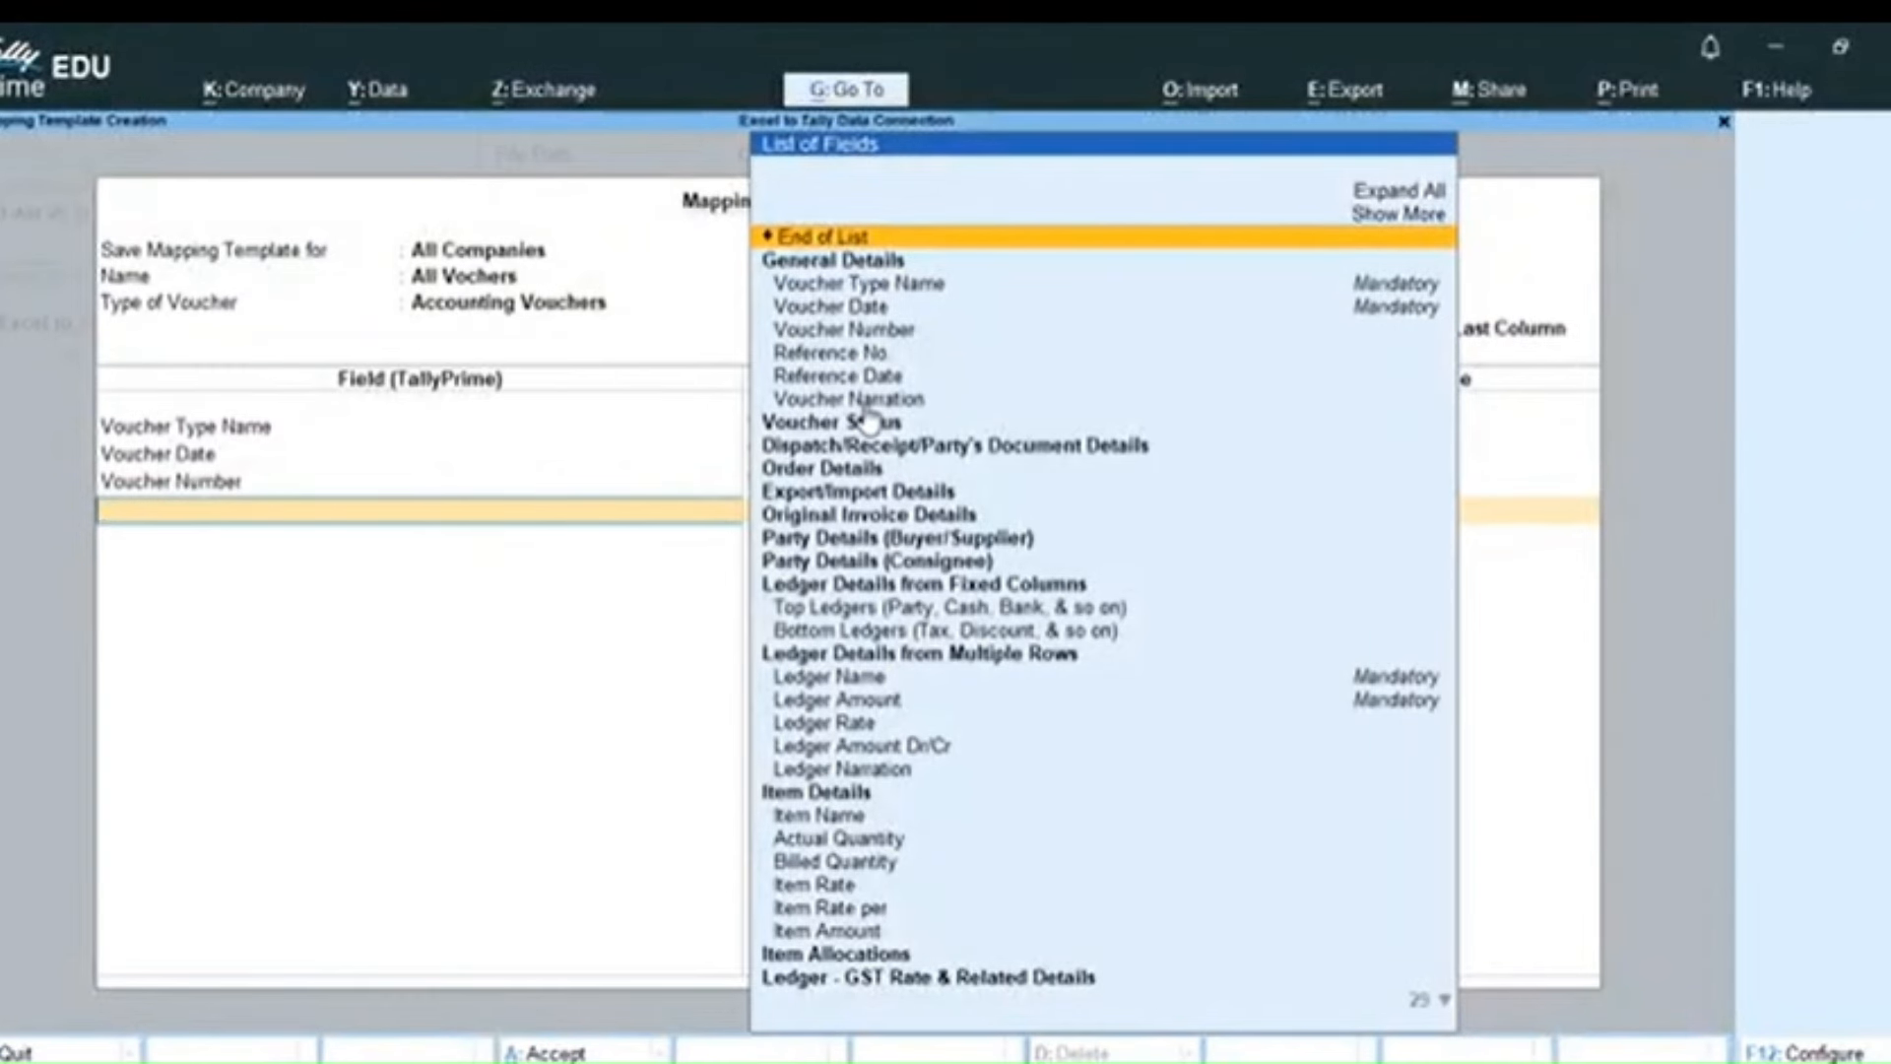
- Add Top Ledgers (Party, Cash, Bank, & so on) and map its Ledger Name to the Cr_Ledger column header
type("Top")
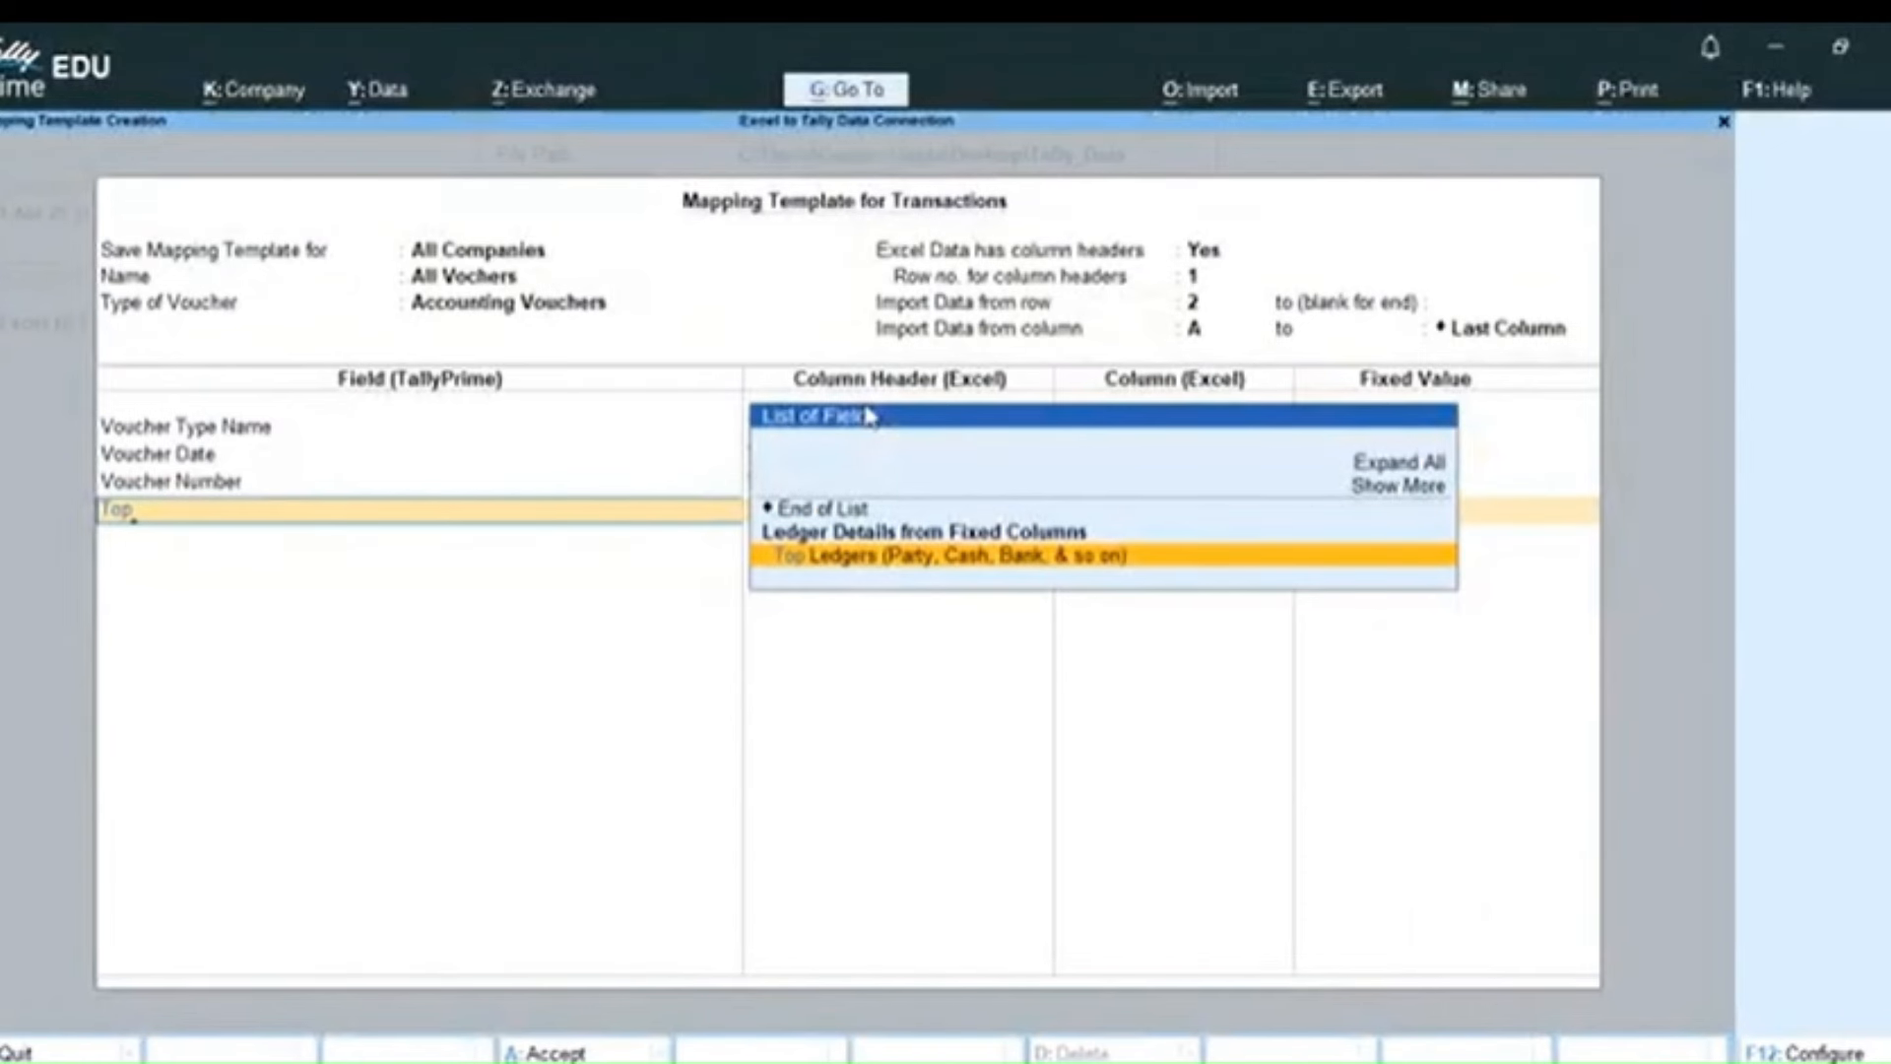
key("Return")
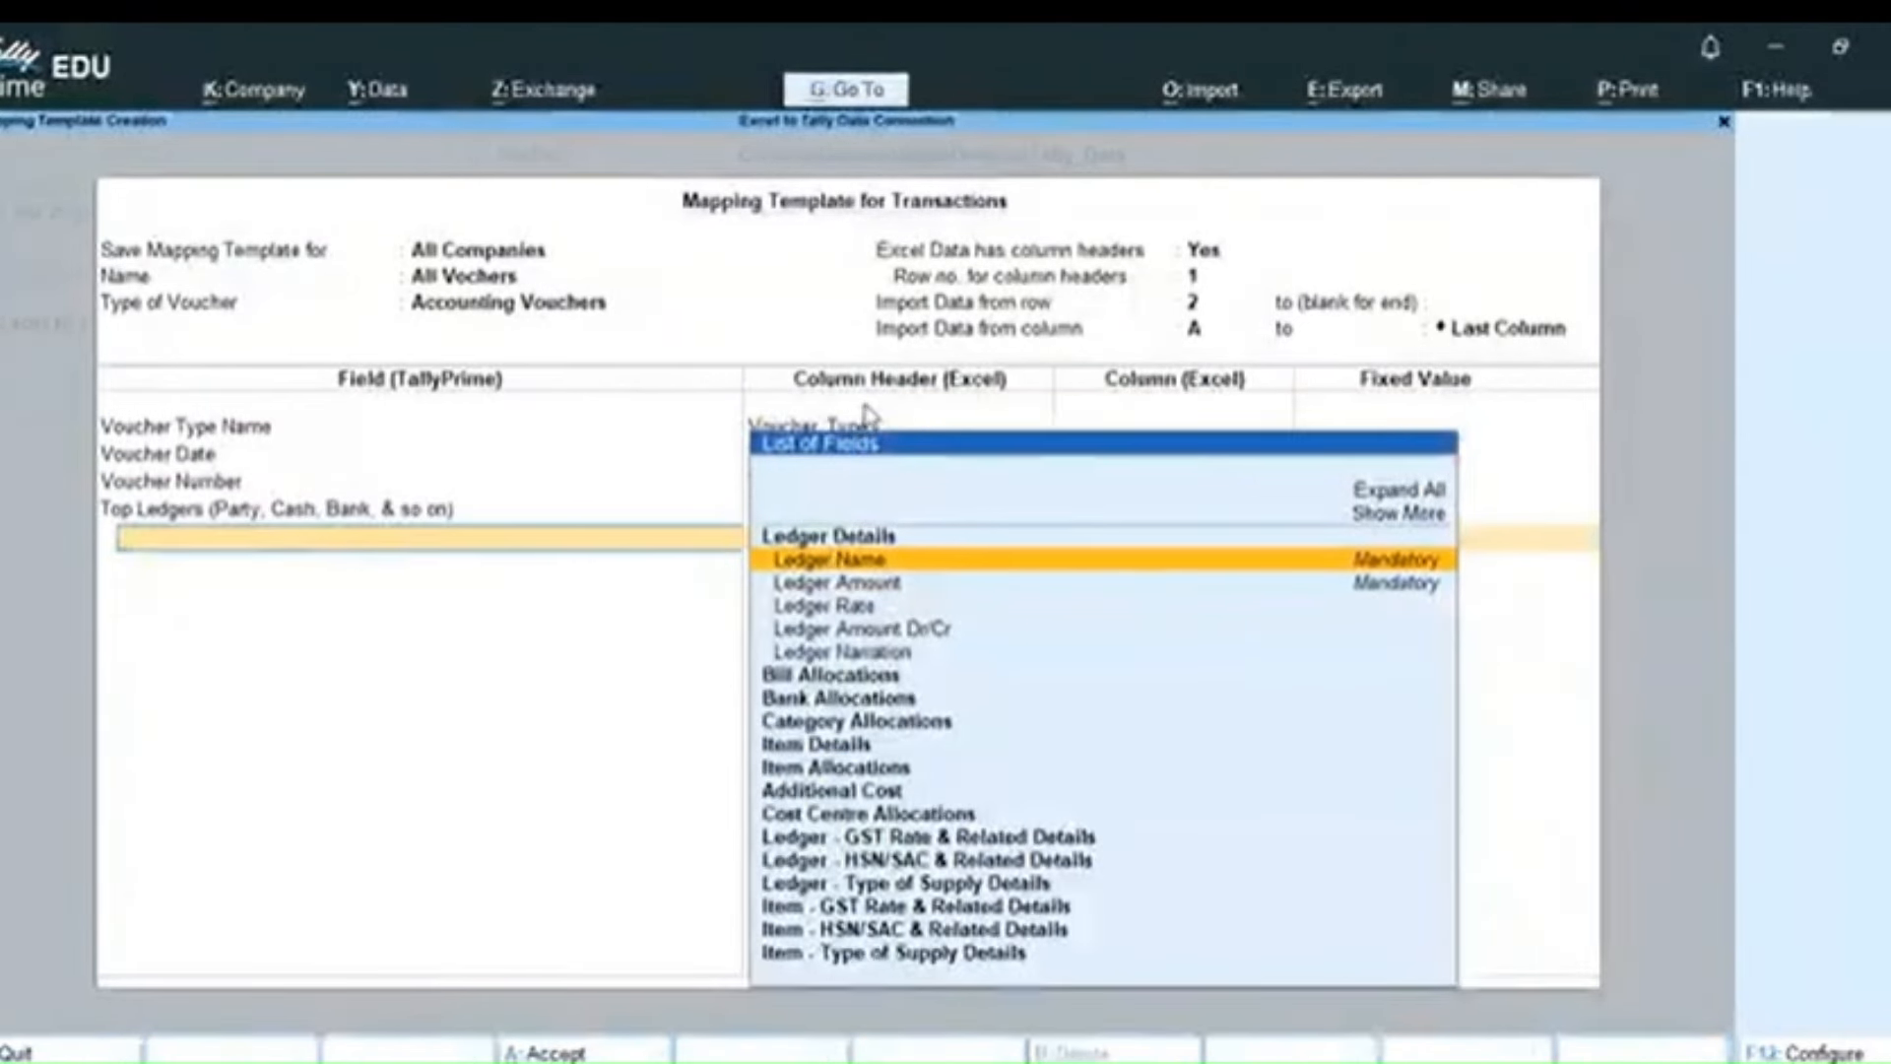
key("Return")
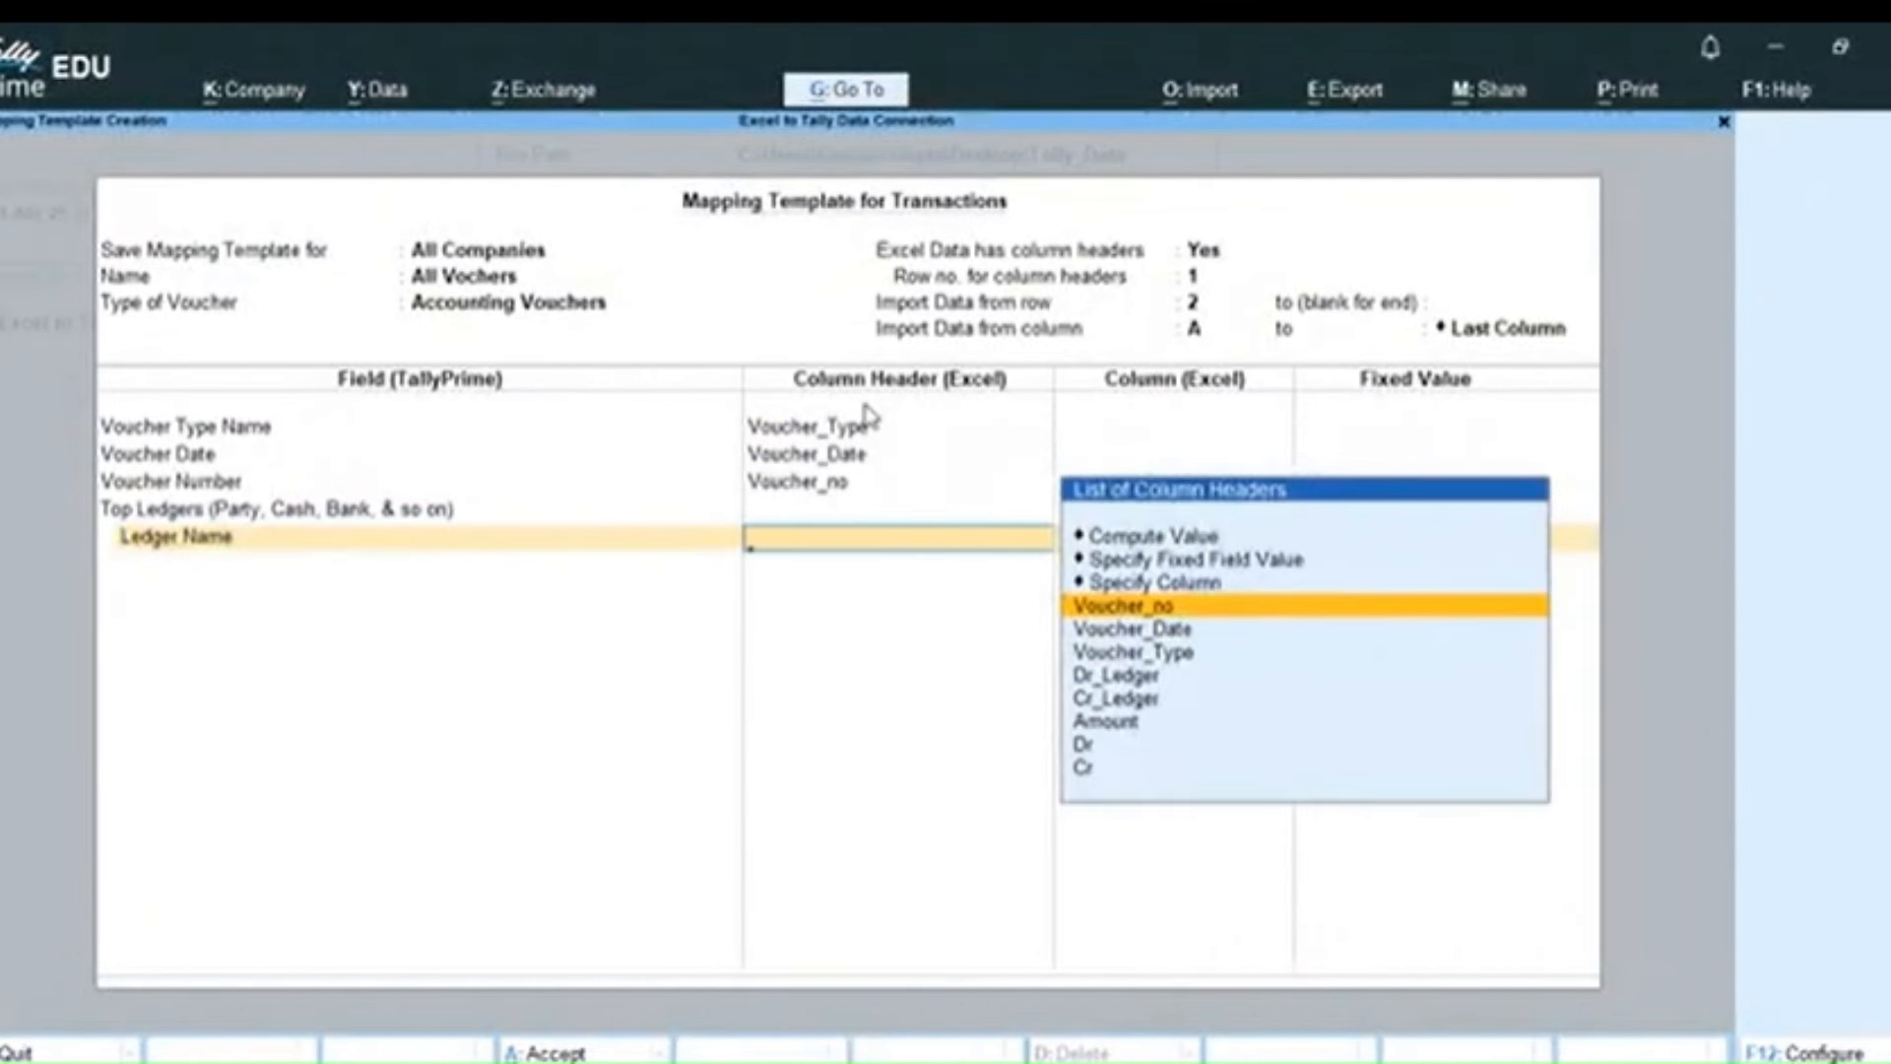
key("Down")
key("Down")
key("Down")
key("Down")
key("Down")
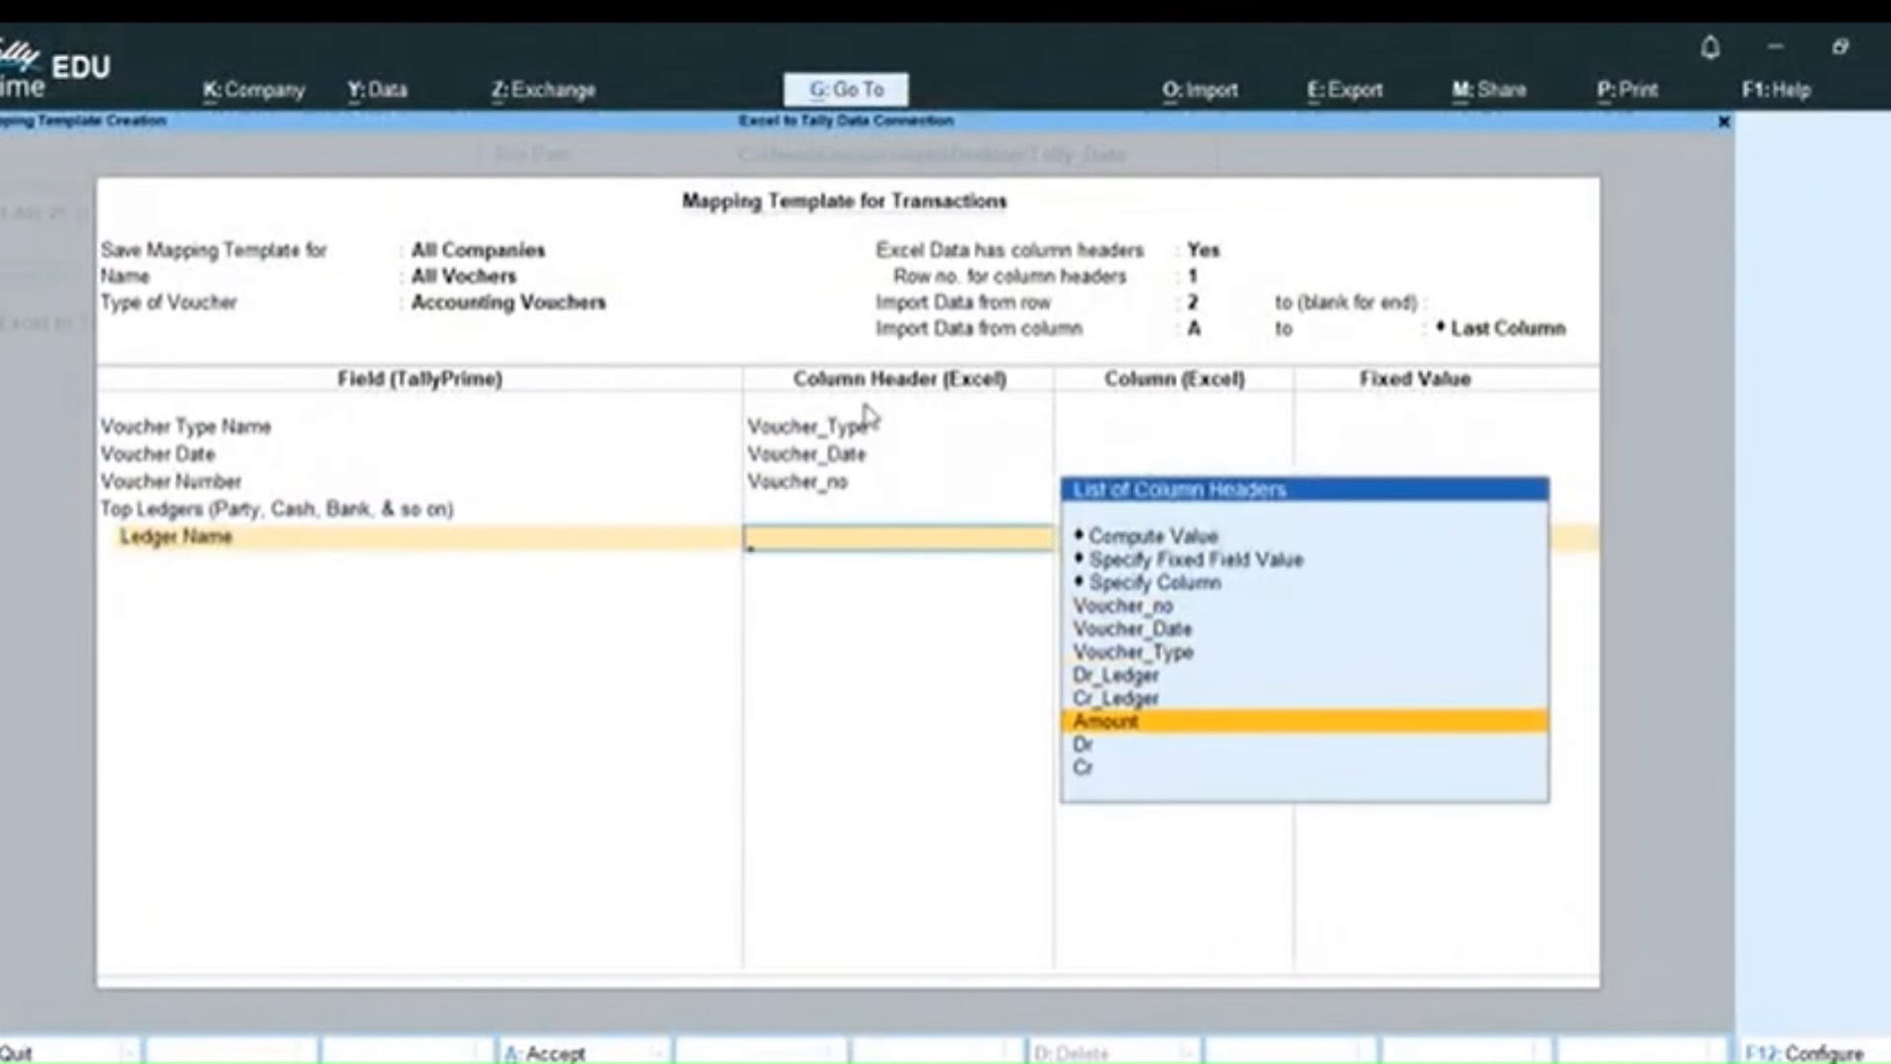
key("Down")
key("Down")
key("Up")
key("Up")
key("Up")
key("Up")
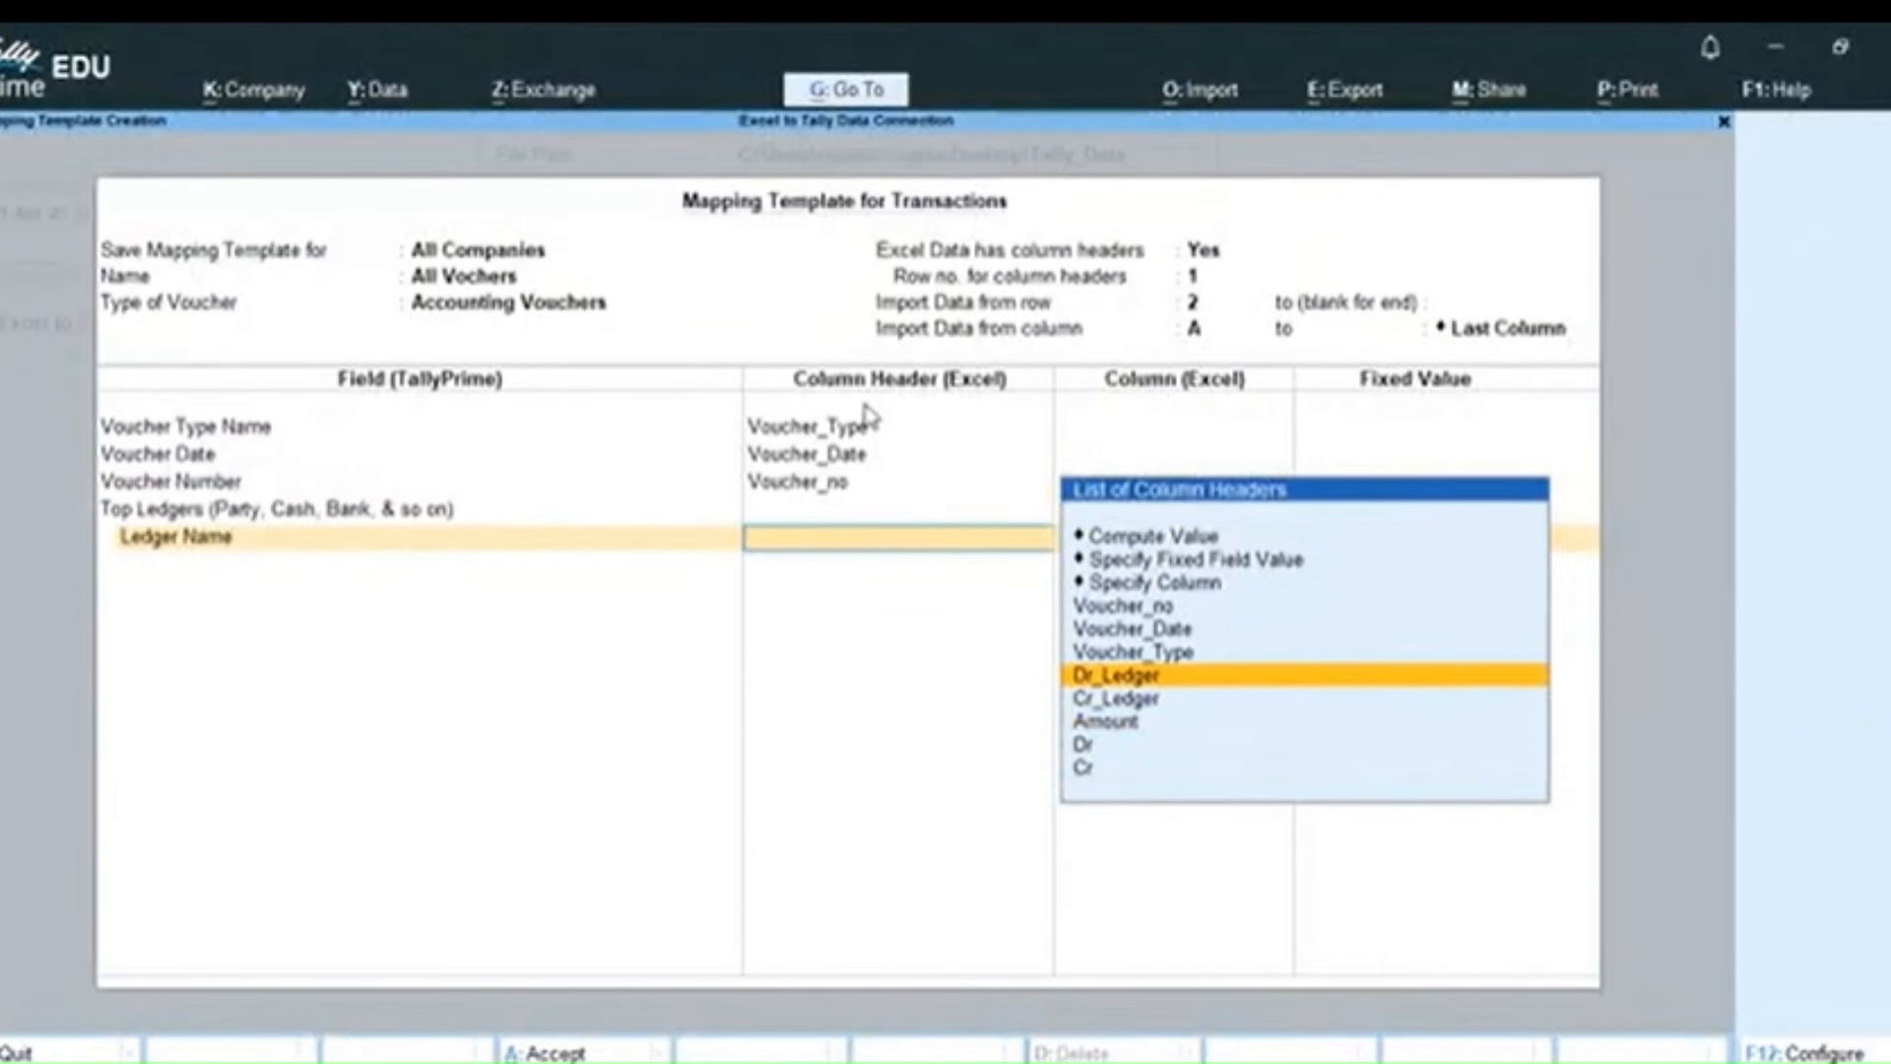
key("Down")
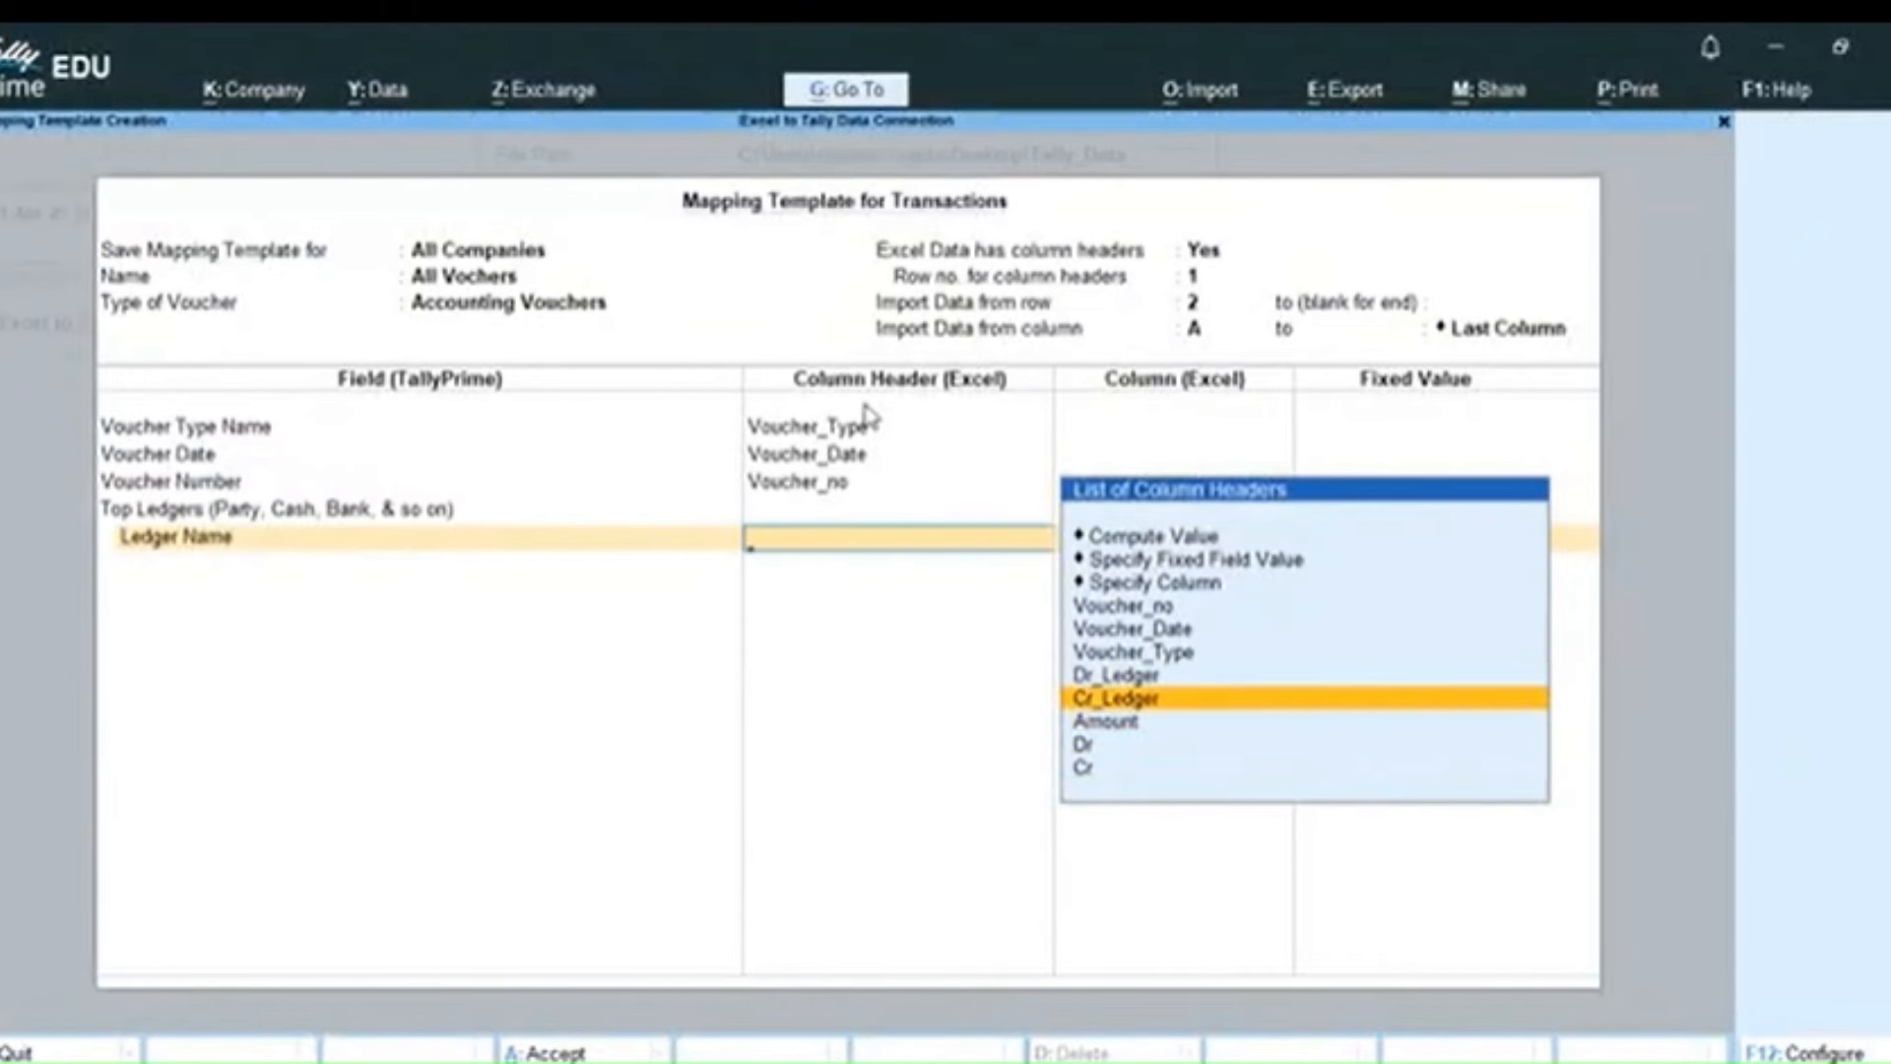
key("Return")
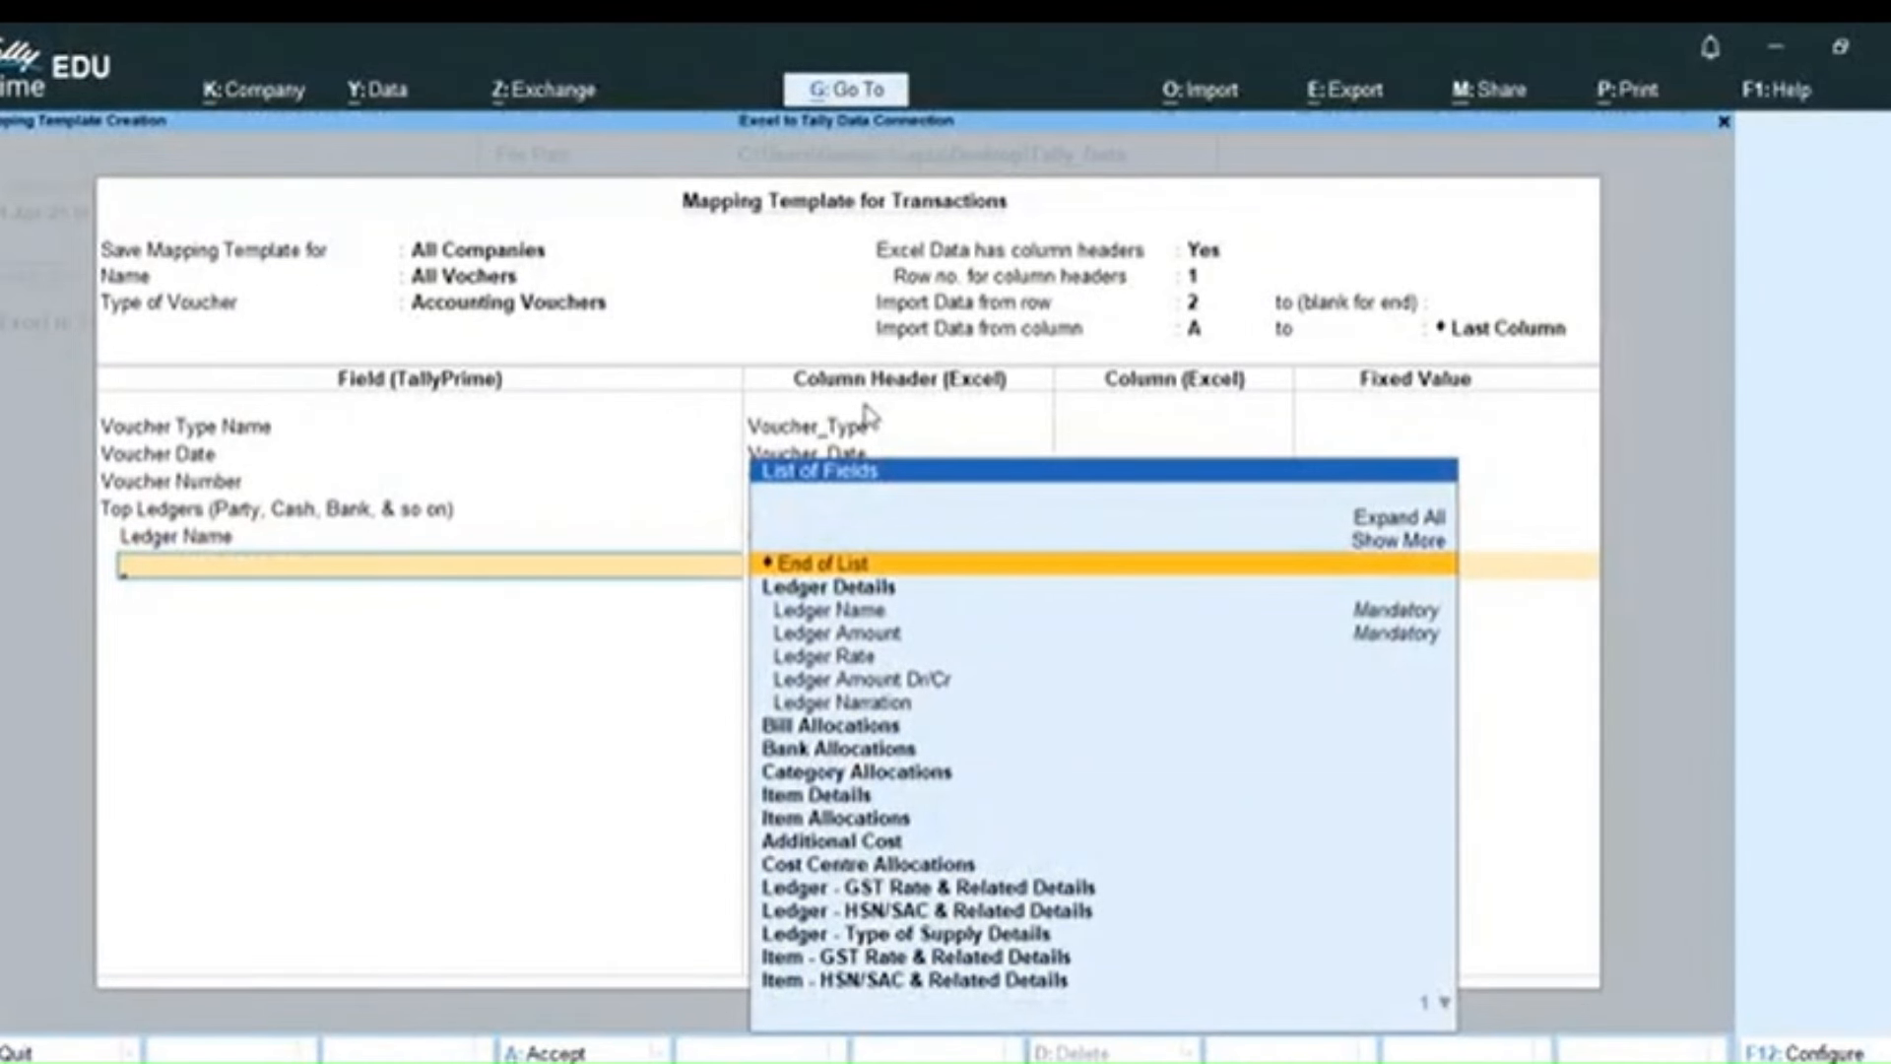
- Map the Ledger Amount field under Top Ledgers to the Amount column header
key("Down")
key("Down")
key("Down")
key("Return")
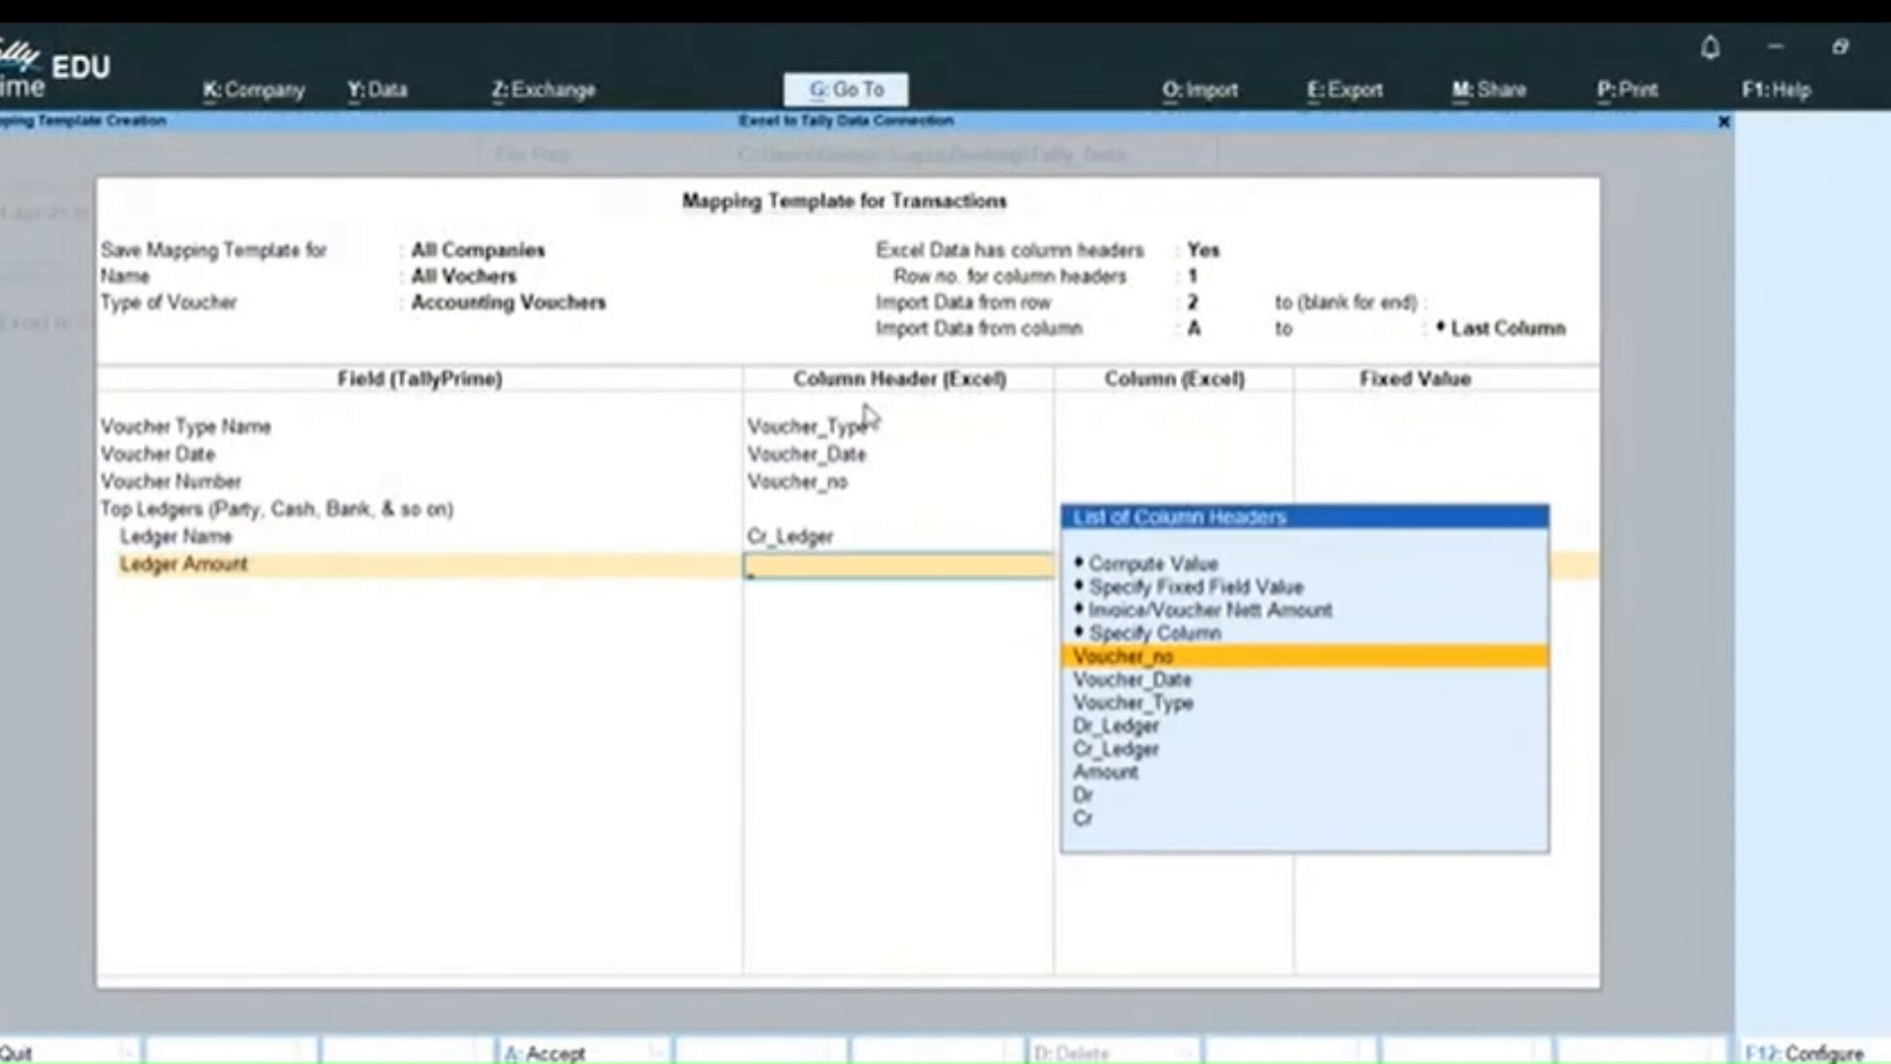
key("Down")
key("Down")
key("Down")
key("Down")
key("Down")
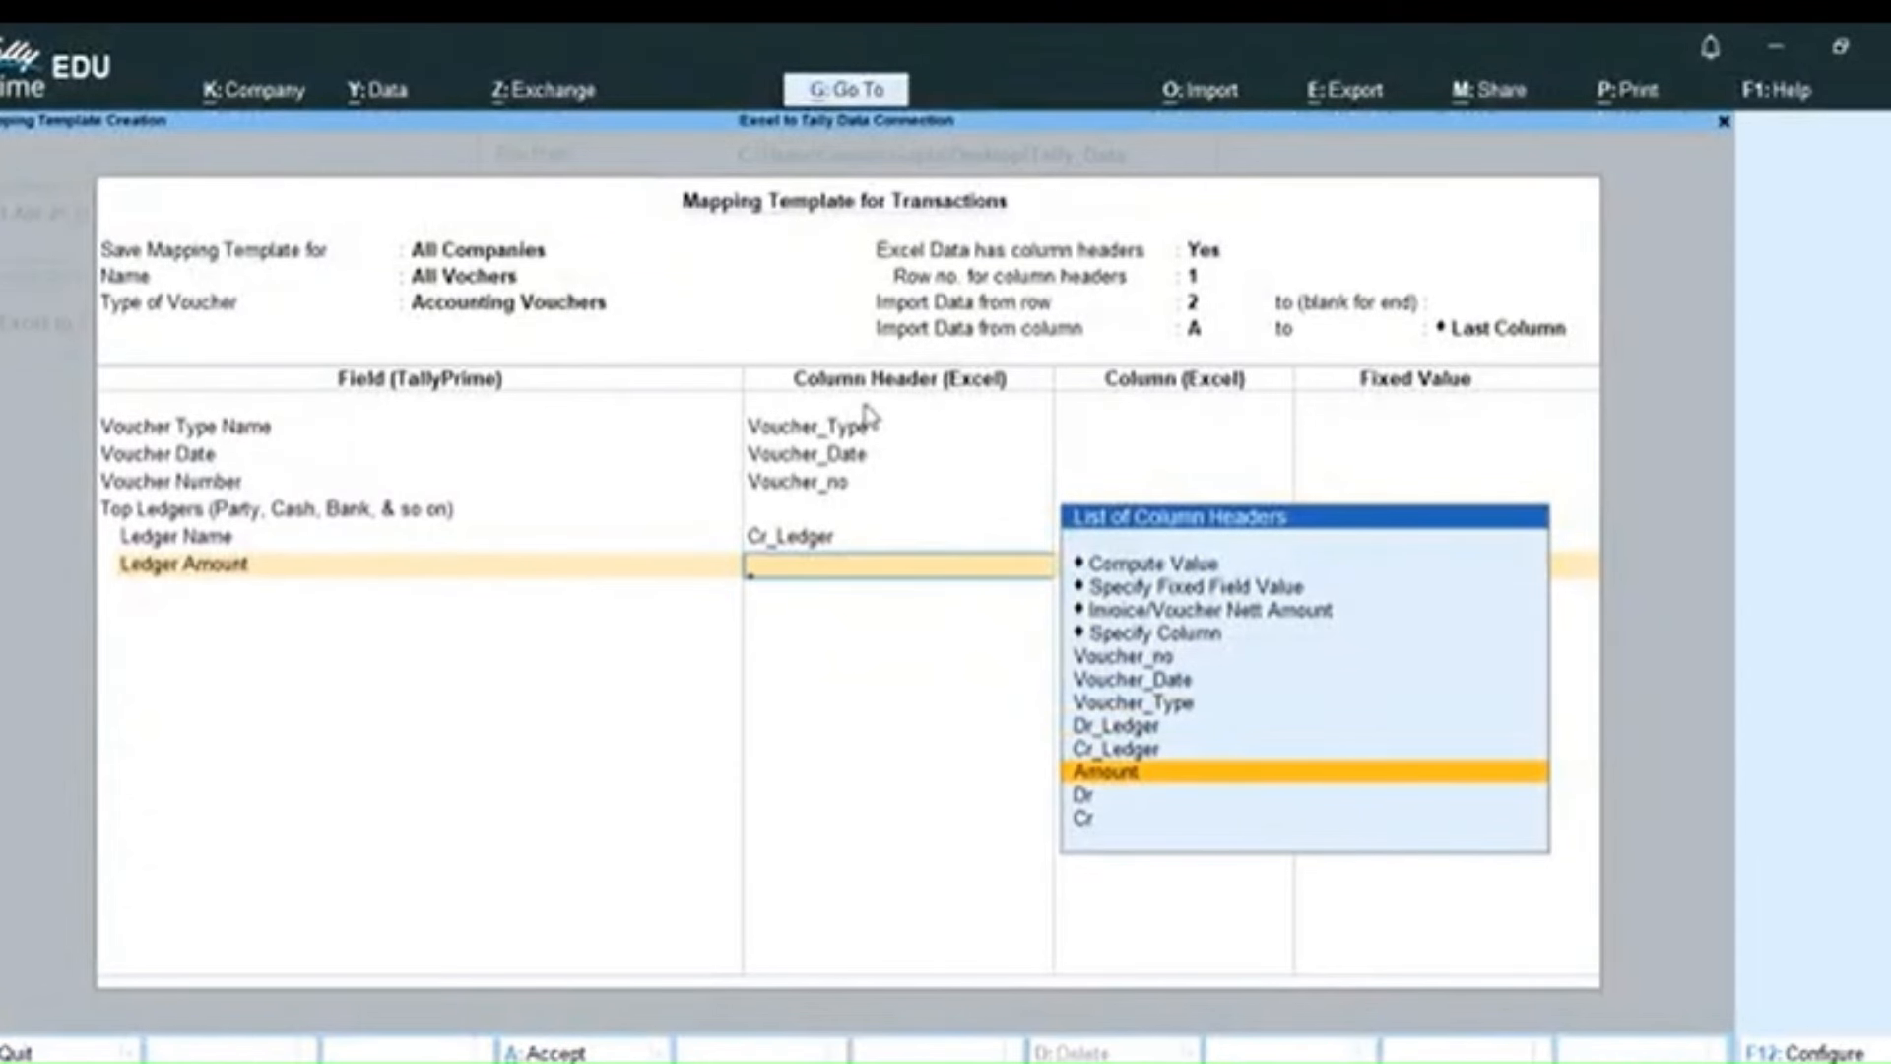
key("Return")
- Map the Ledger Amount Dr/Cr field under Top Ledgers to the Cr column header
key("Down")
key("Down")
key("Down")
key("Down")
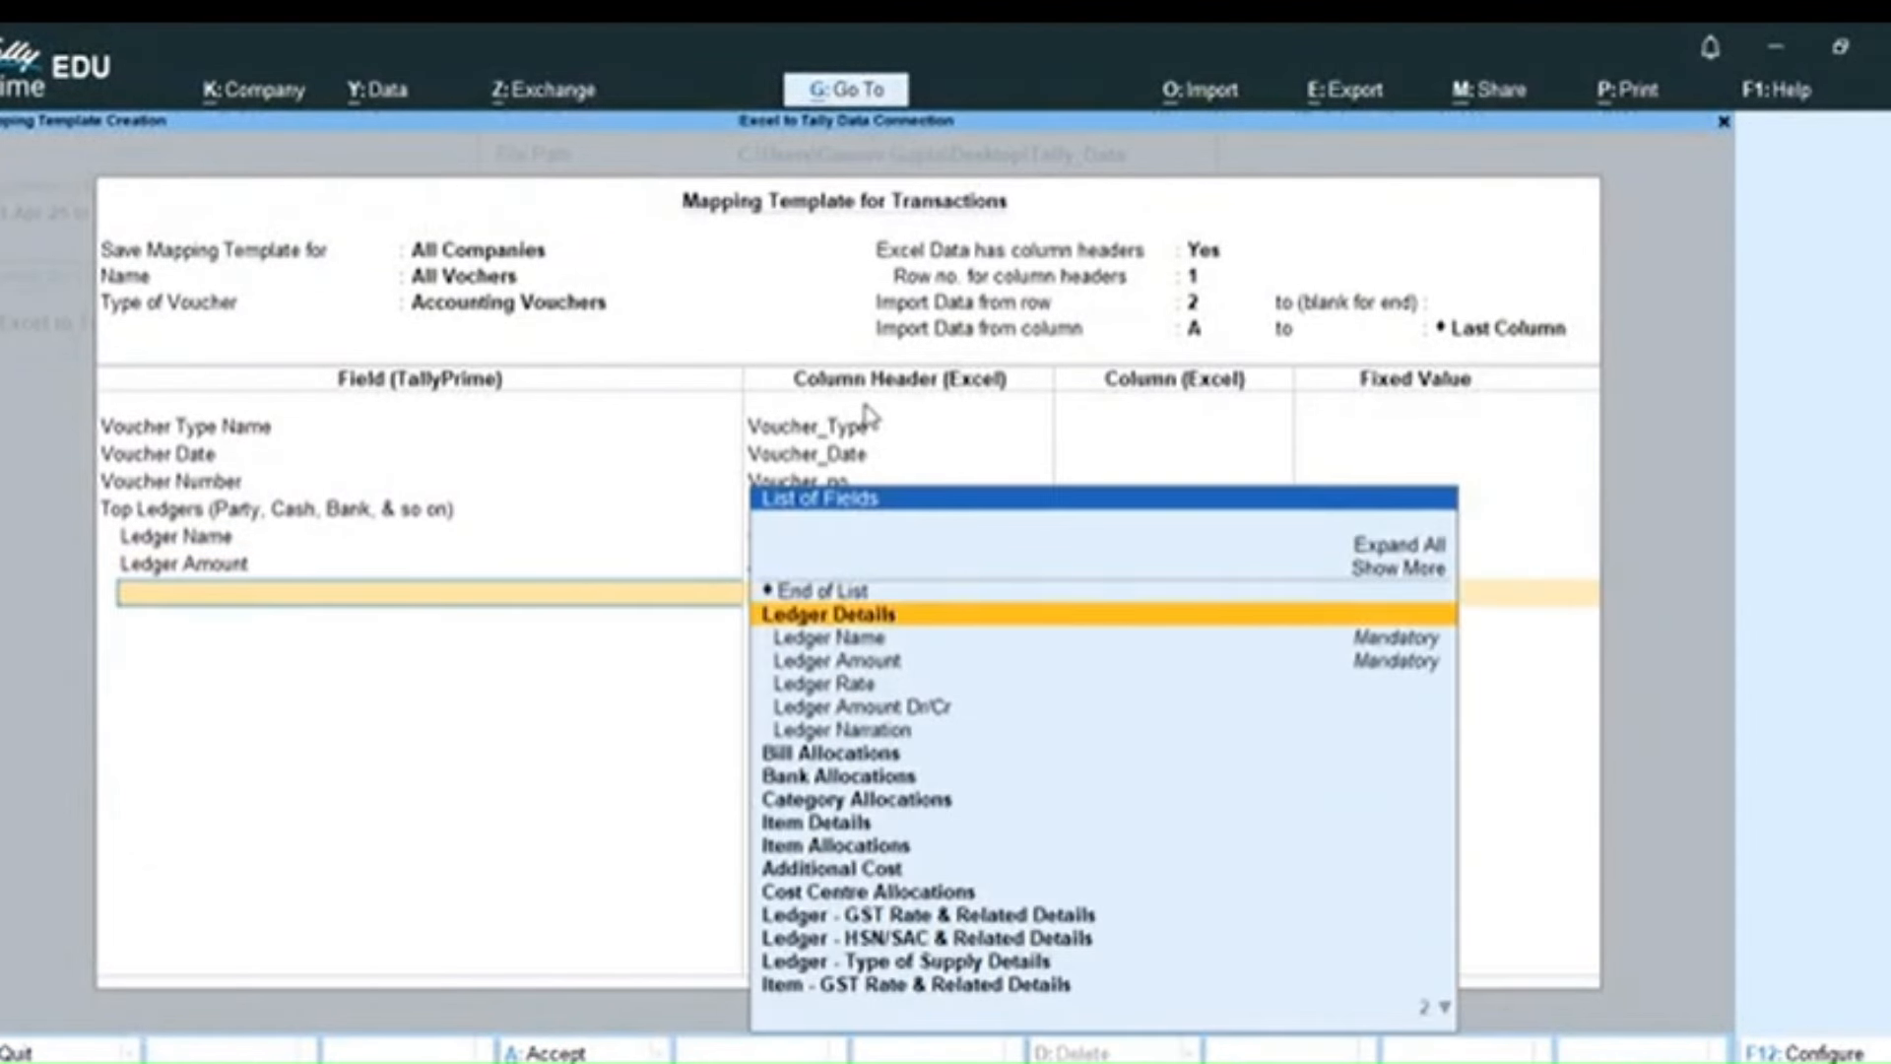
key("Return")
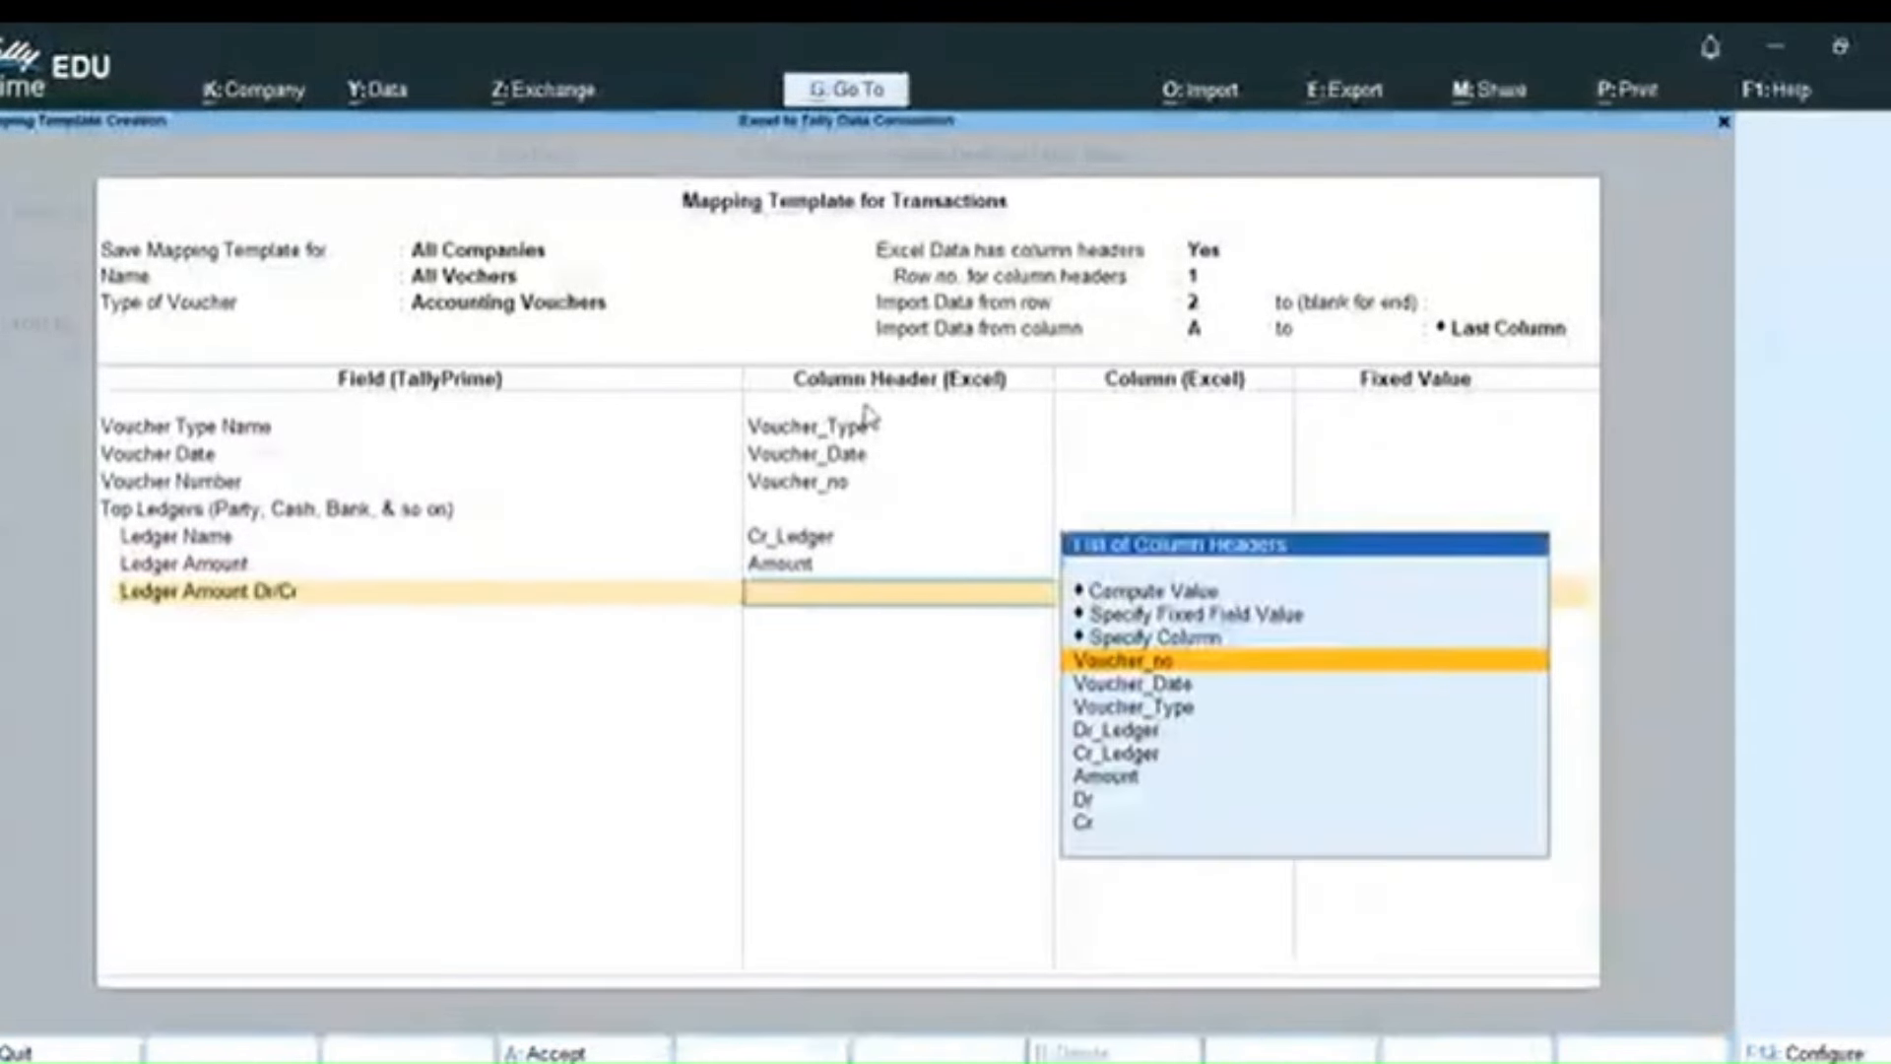
key("Down")
key("Down")
key("Down")
key("Down")
key("Down")
key("Down")
key("Down")
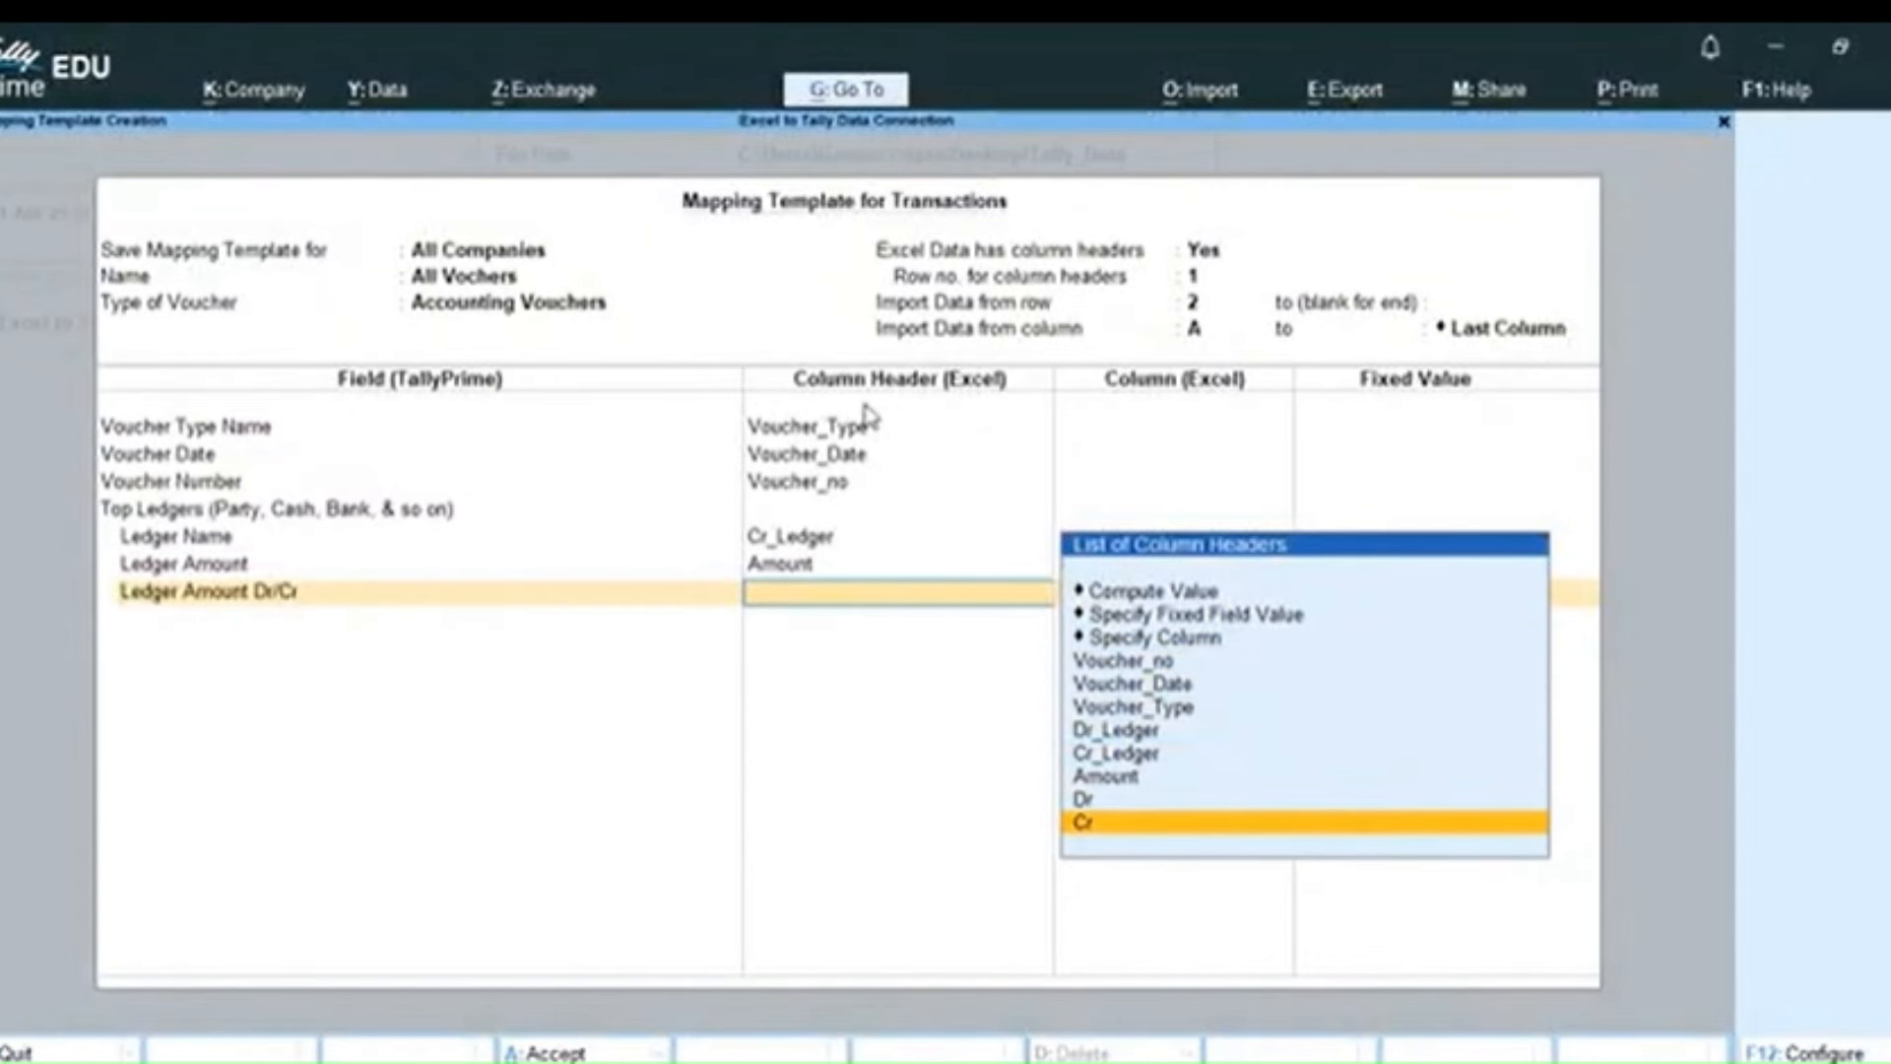
key("Return")
- End the Top Ledgers field list and add Bottom Ledgers (Tax, Discount, & so on) to the mapping
type("b")
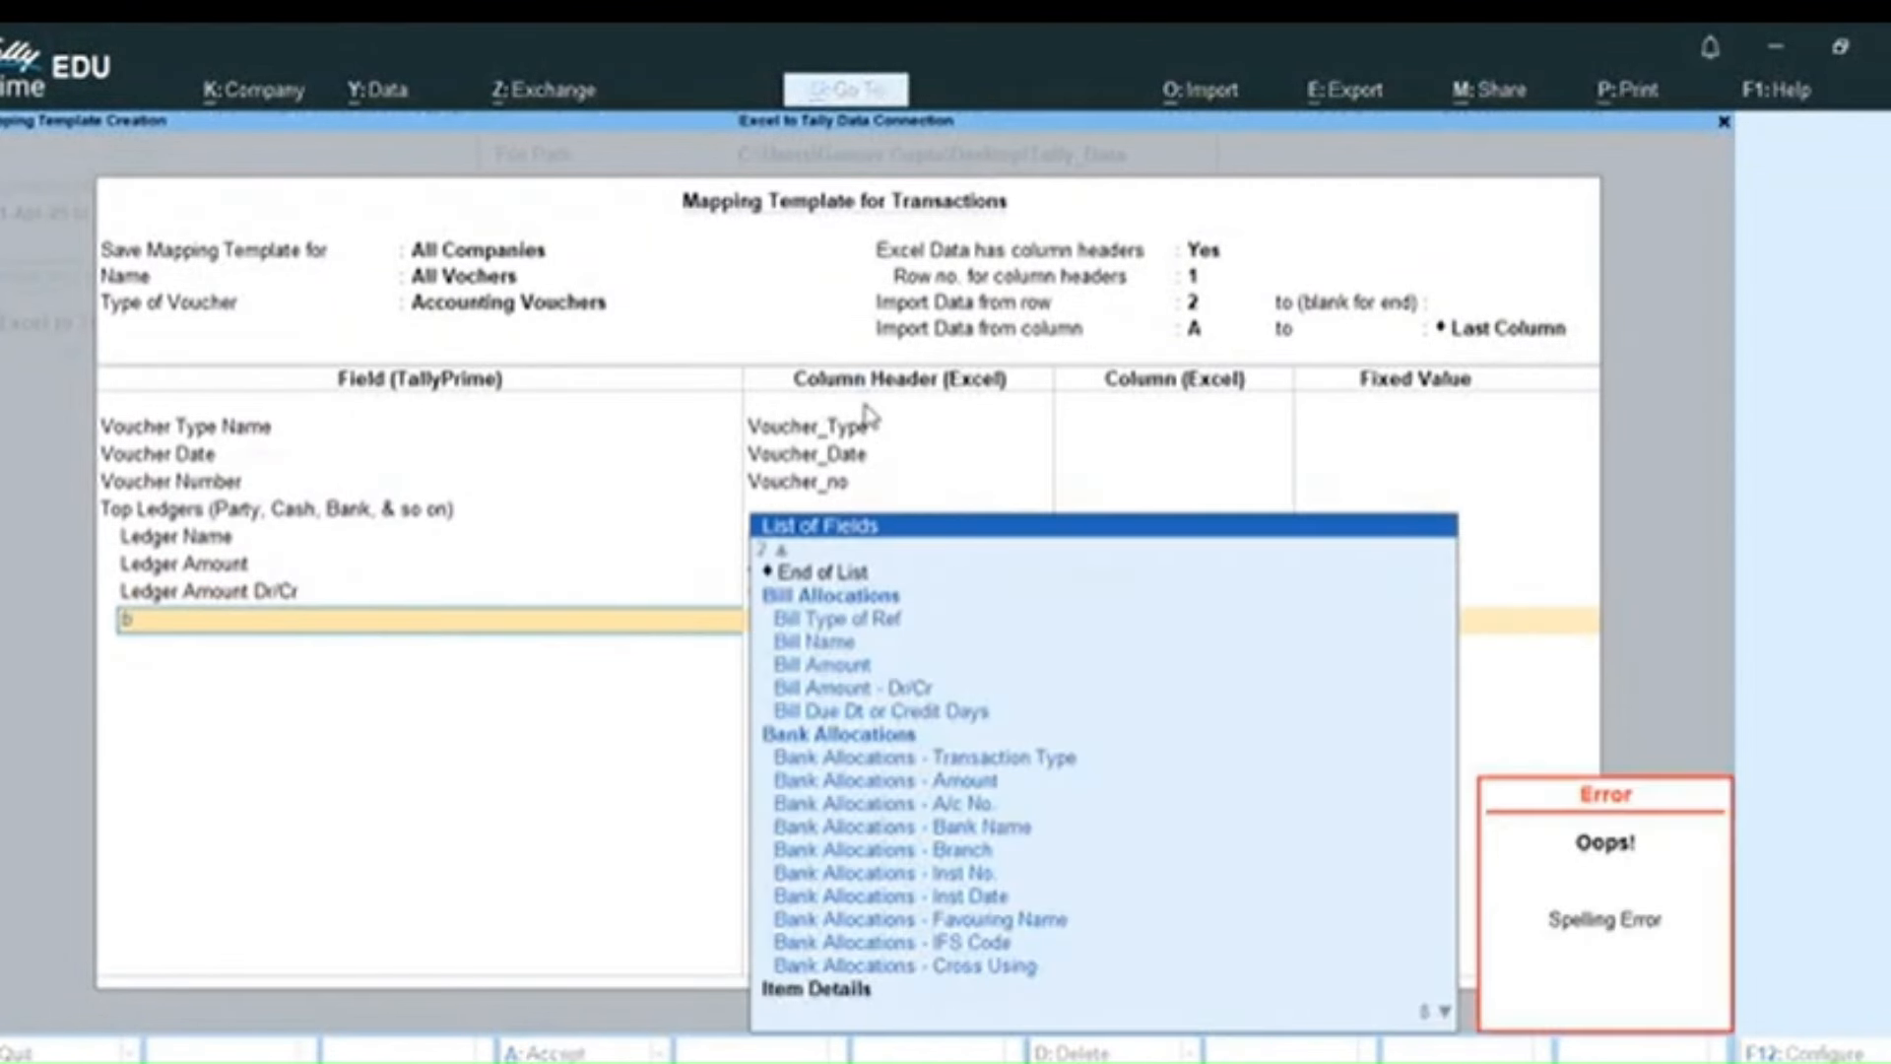
key("BackSpace")
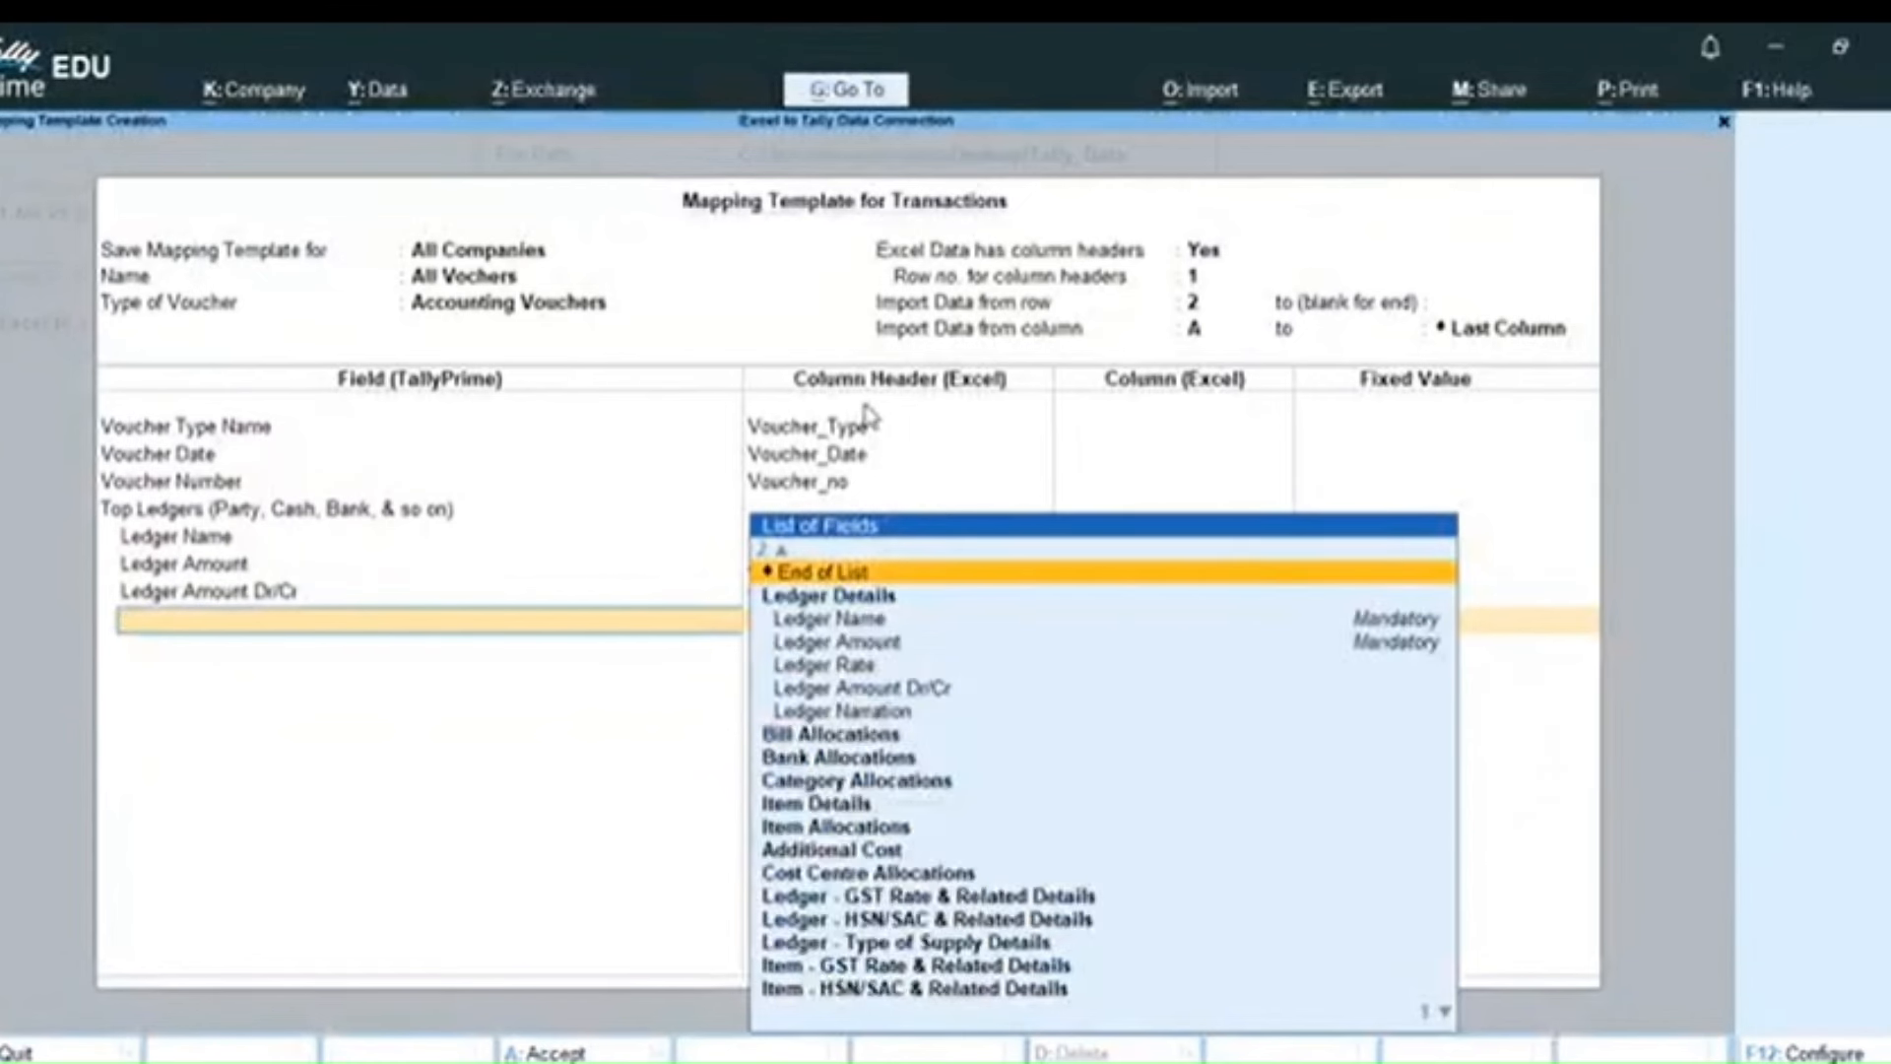
type("en")
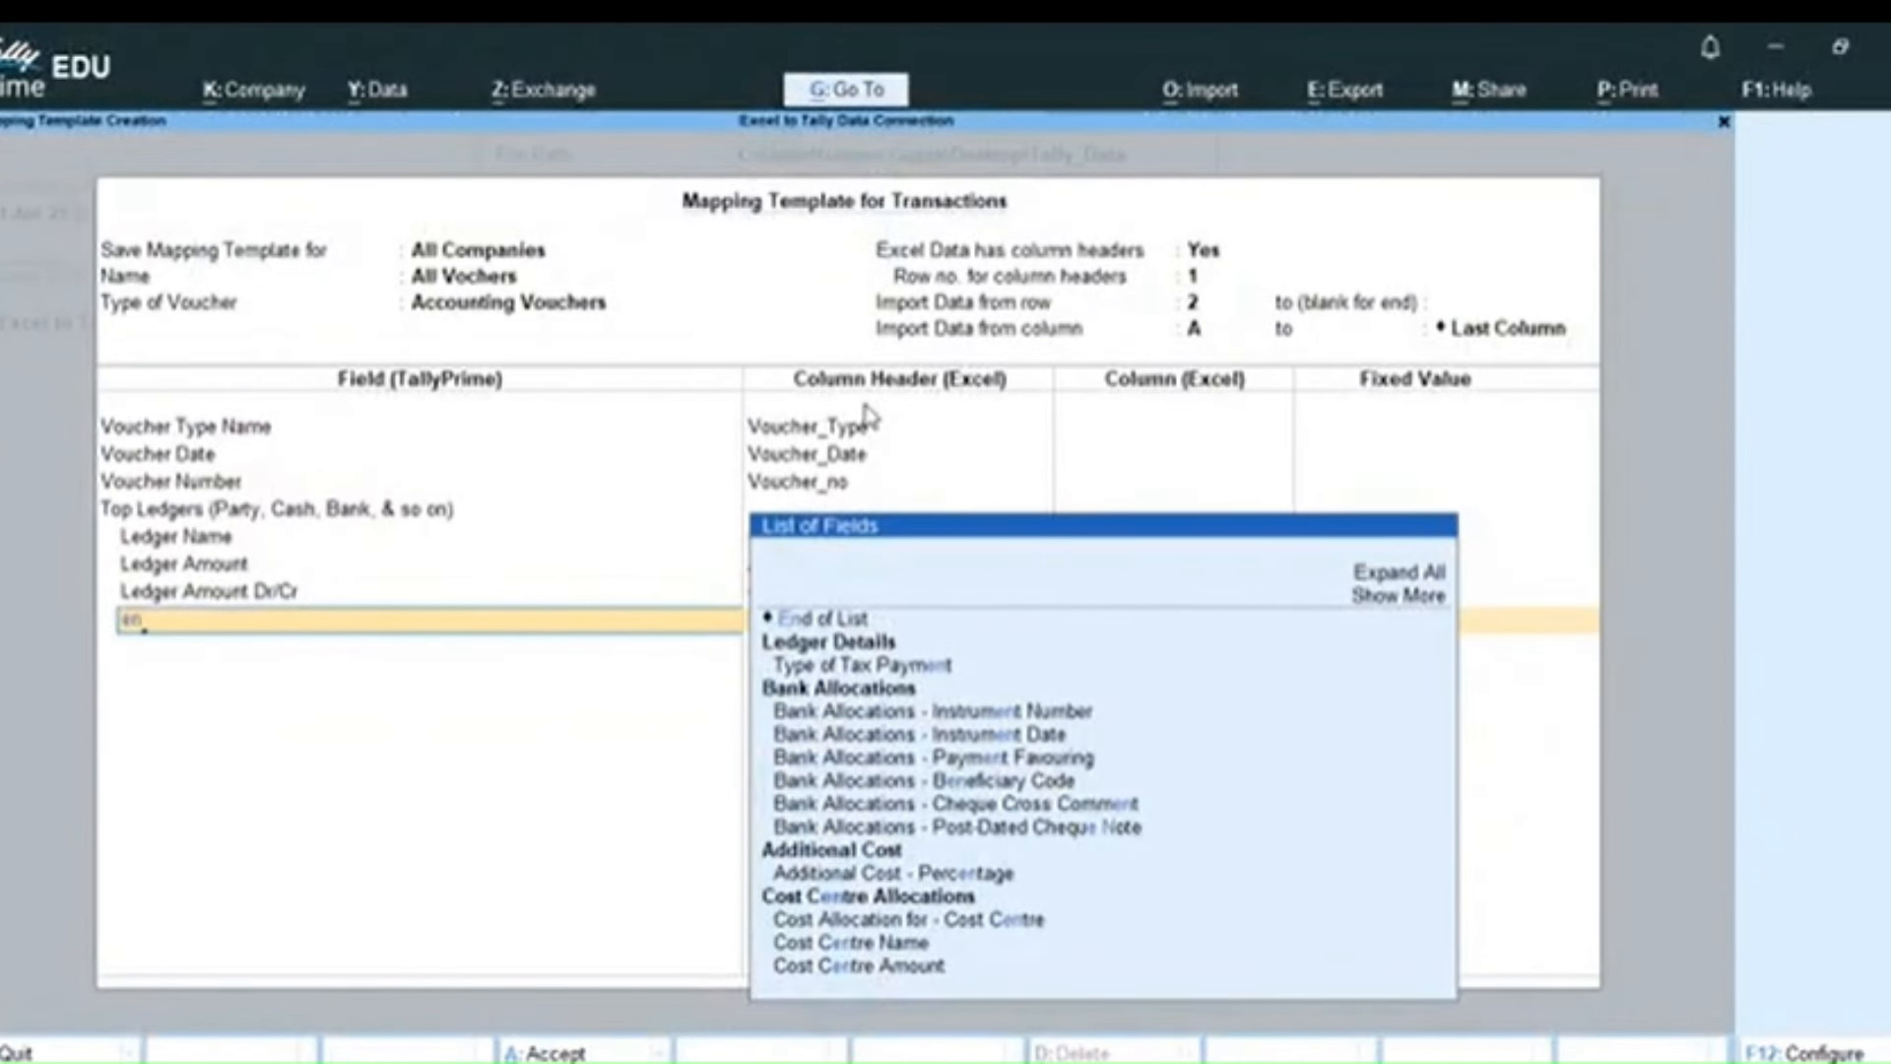
key("BackSpace")
key("BackSpace")
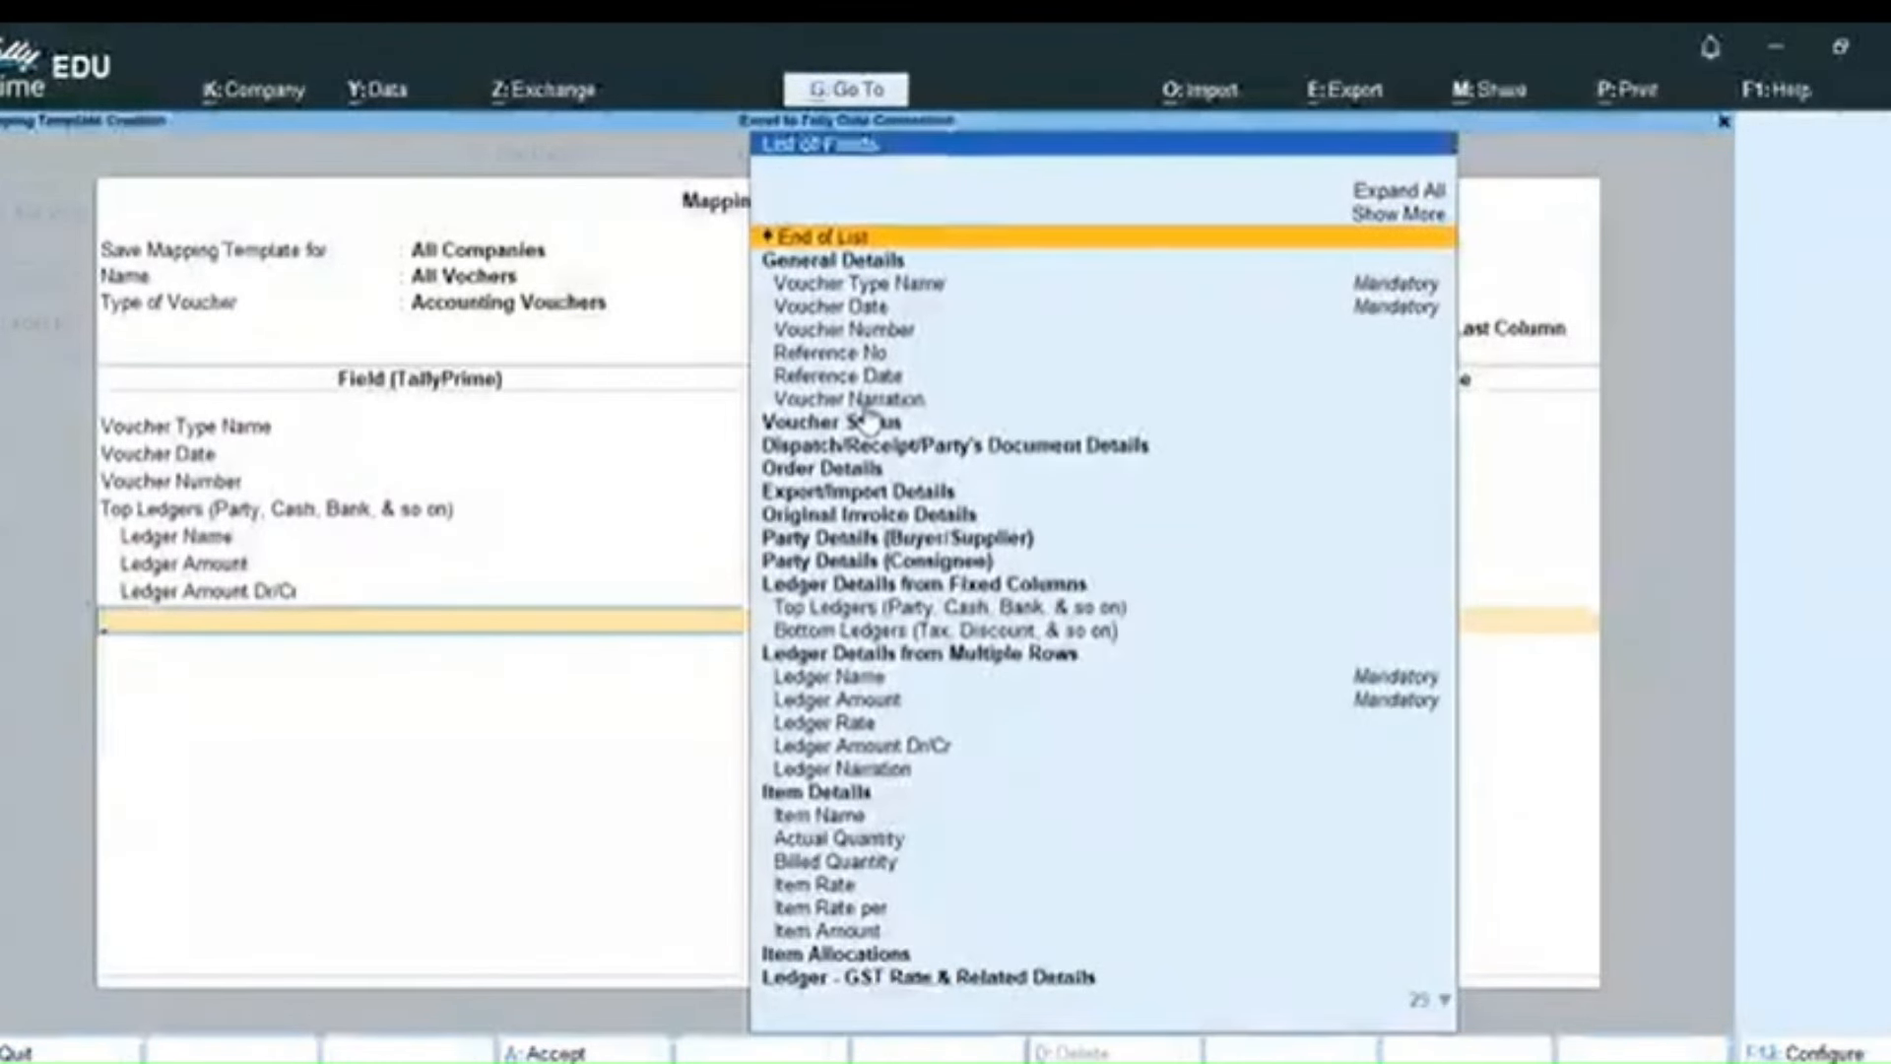
type("Bo")
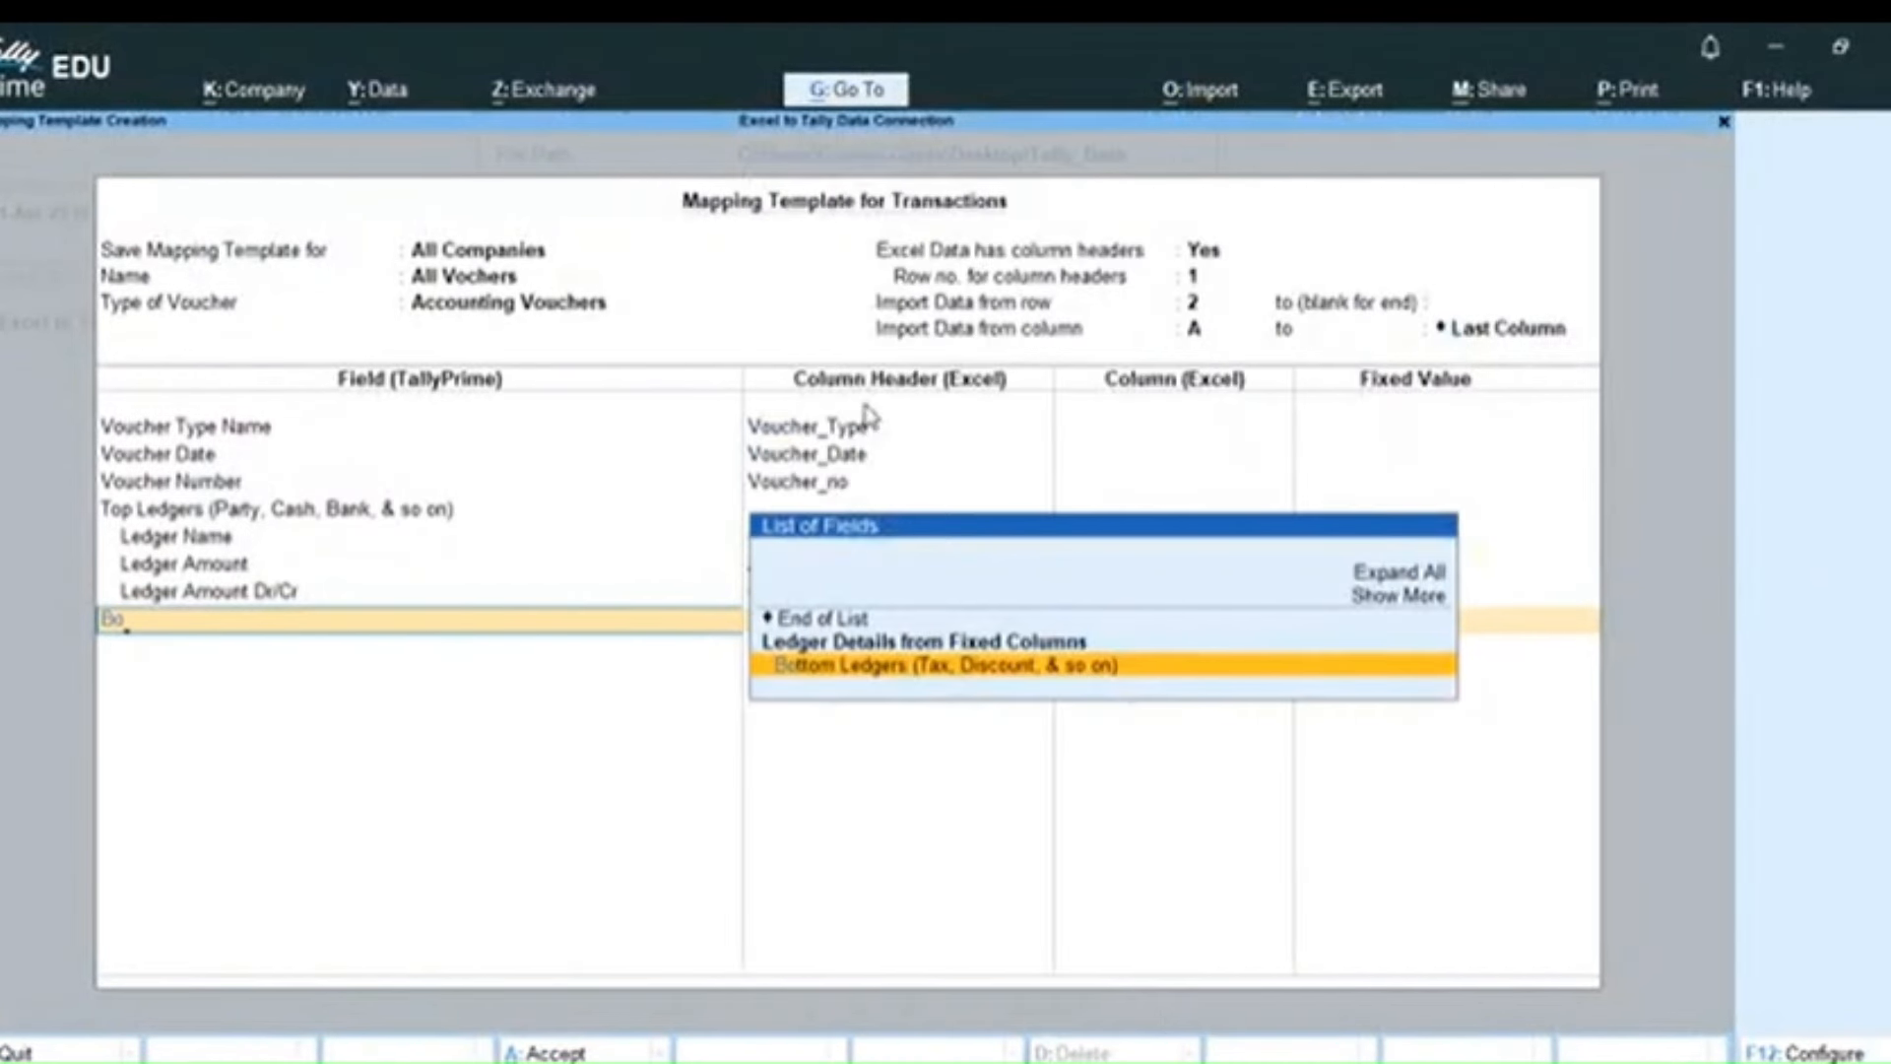
key("Return")
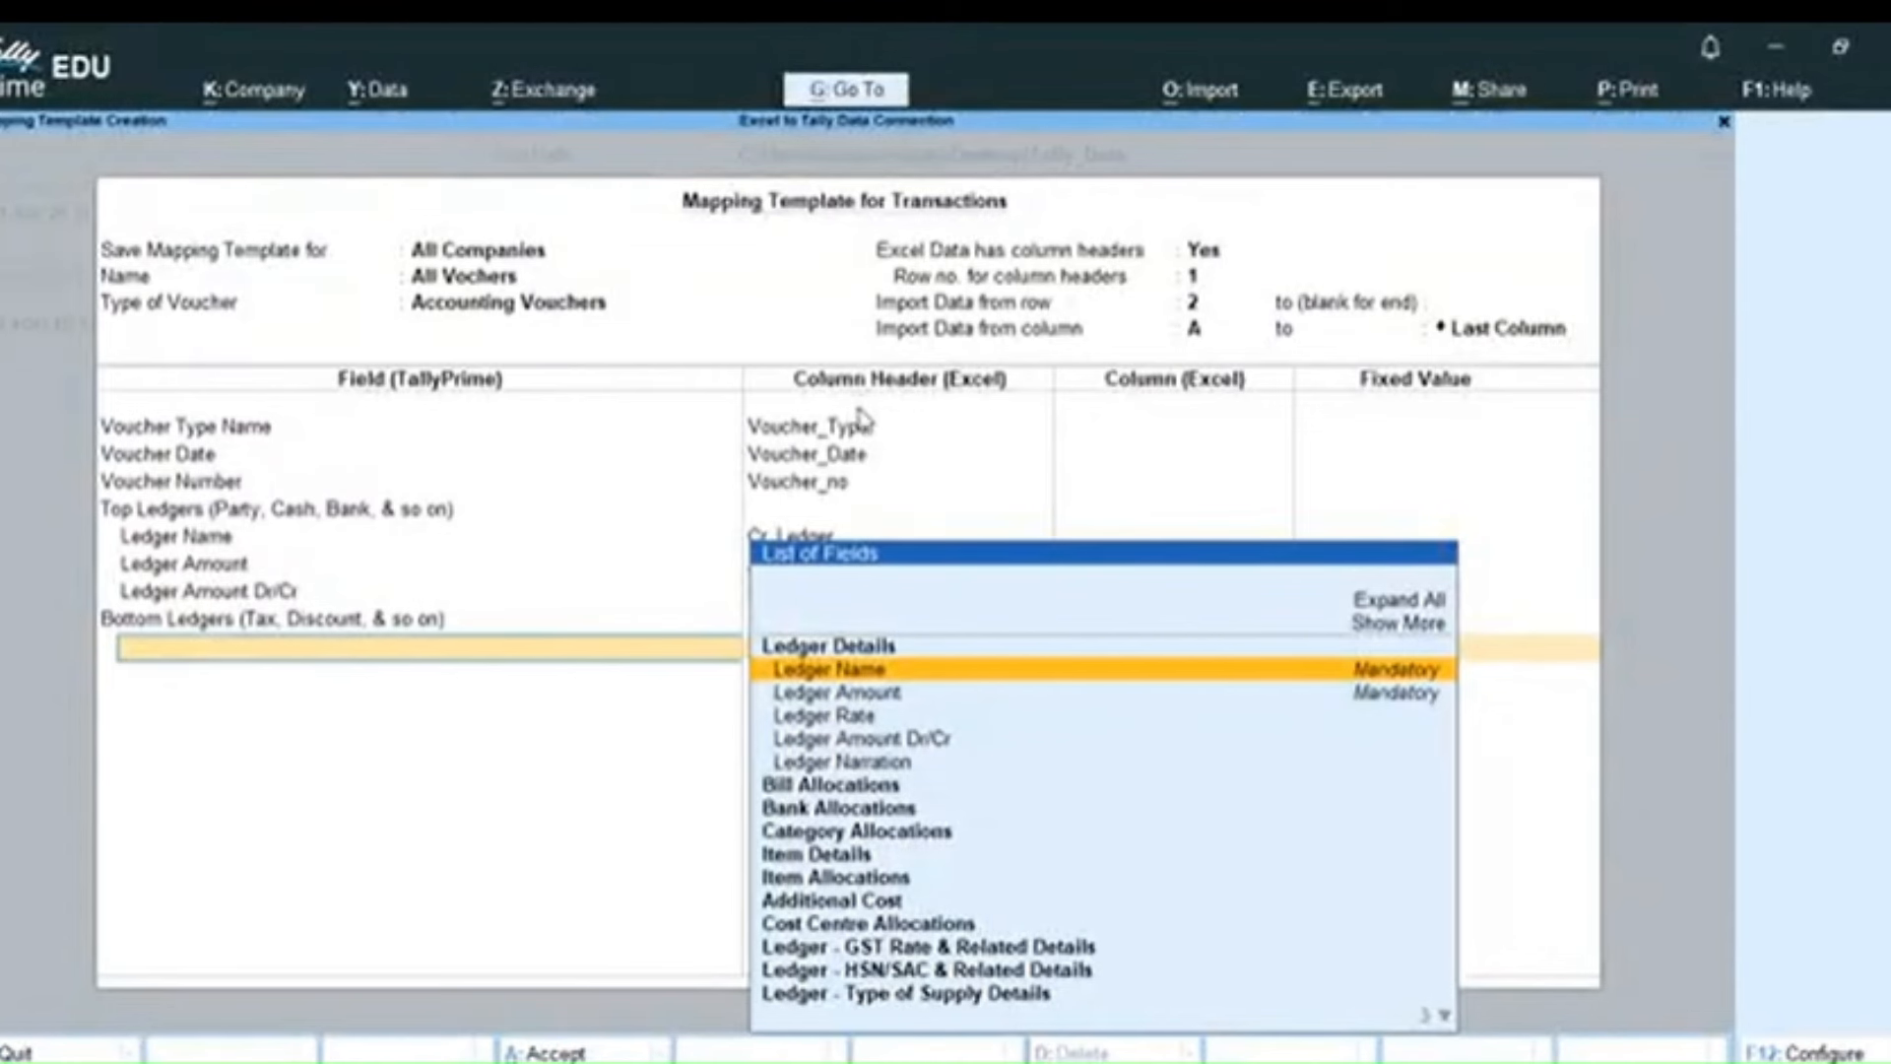
- Map the Ledger Name field under Bottom Ledgers to the Dr_Ledger column header
key("ctrl")
key("ctrl")
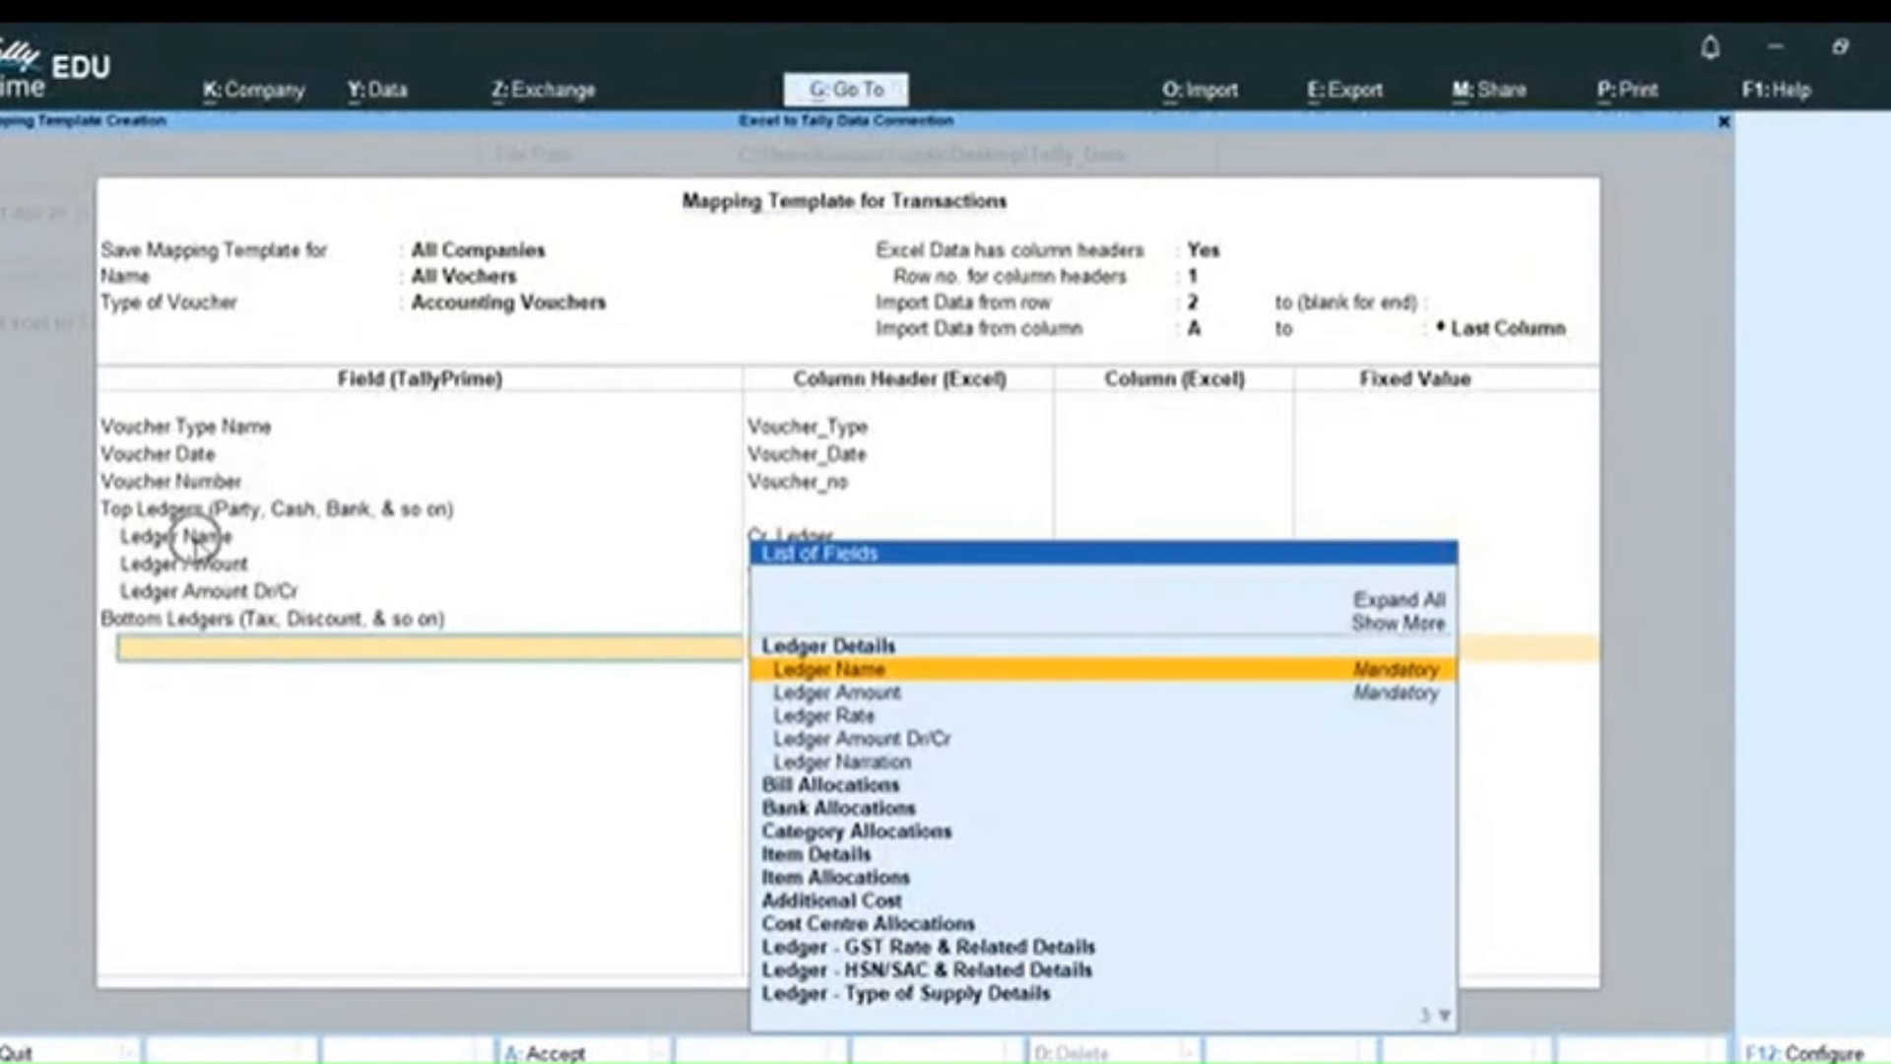
key("ctrl")
key("Return")
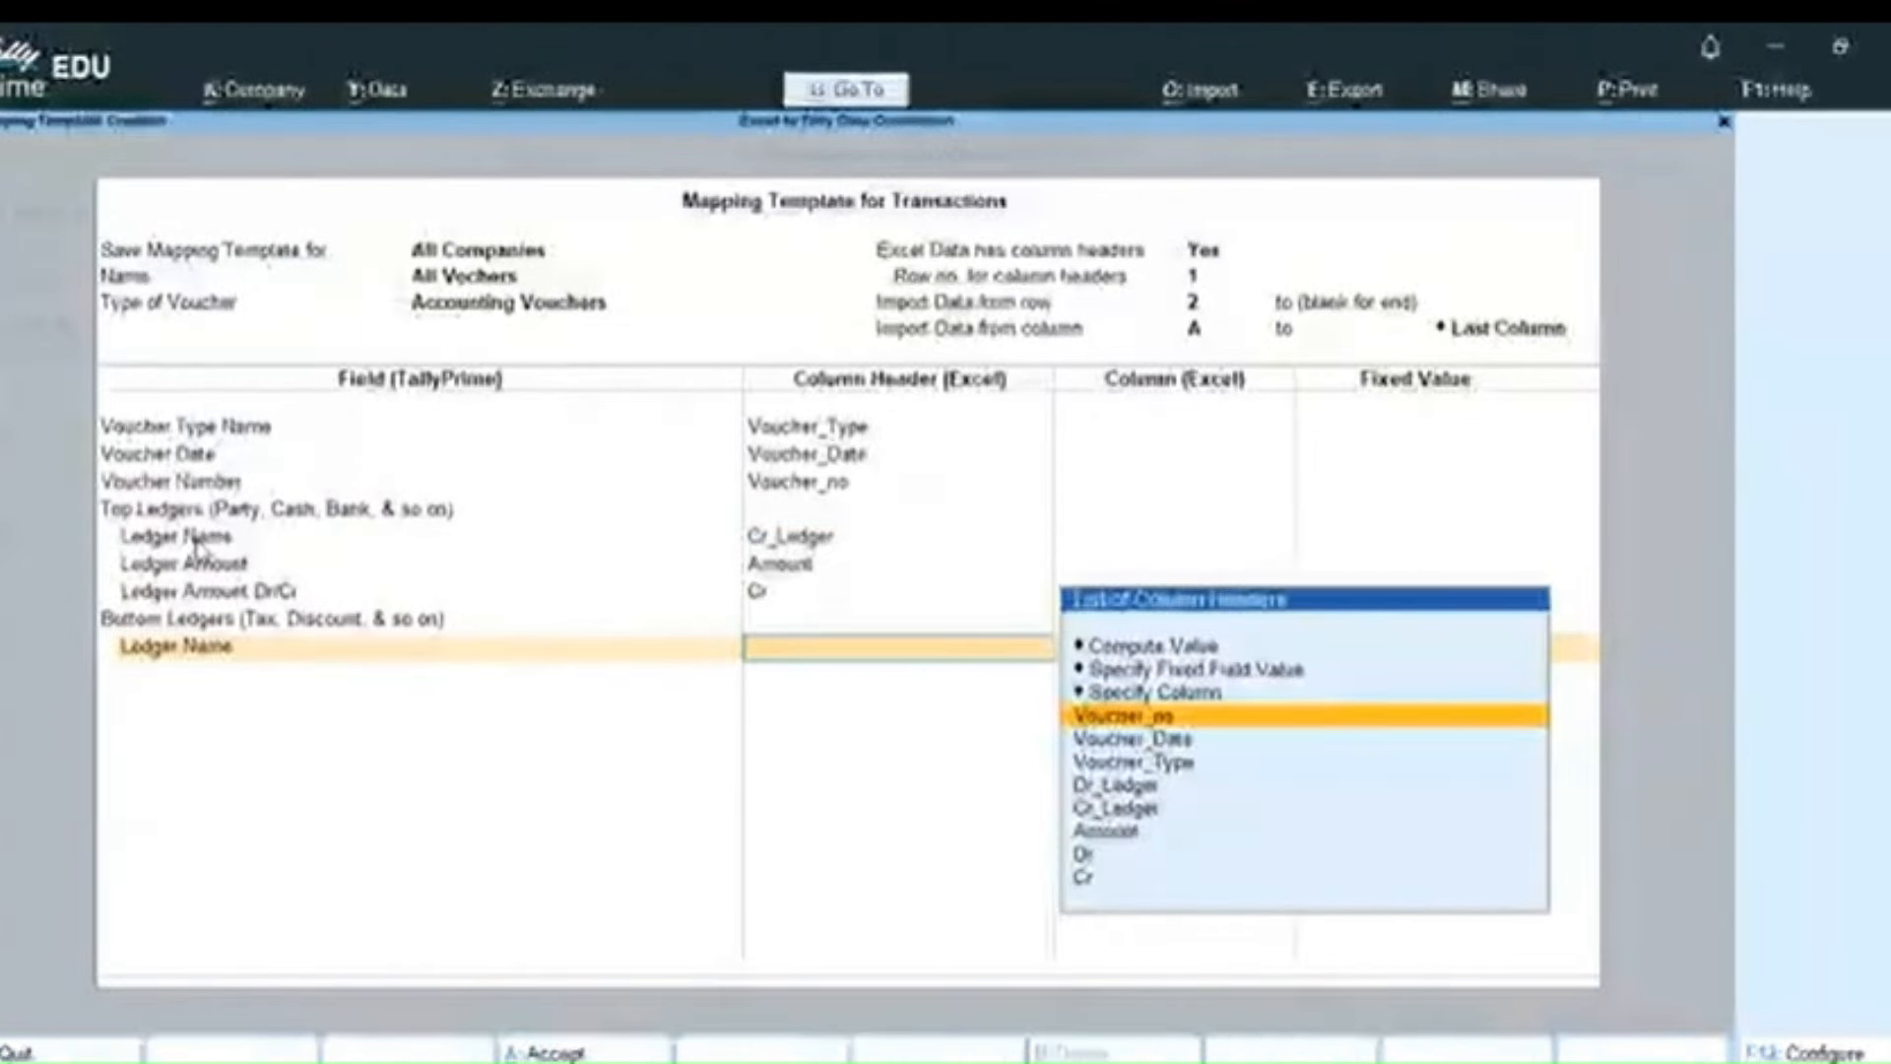
key("Down")
key("Down")
key("Down")
key("Down")
key("Down")
key("Down")
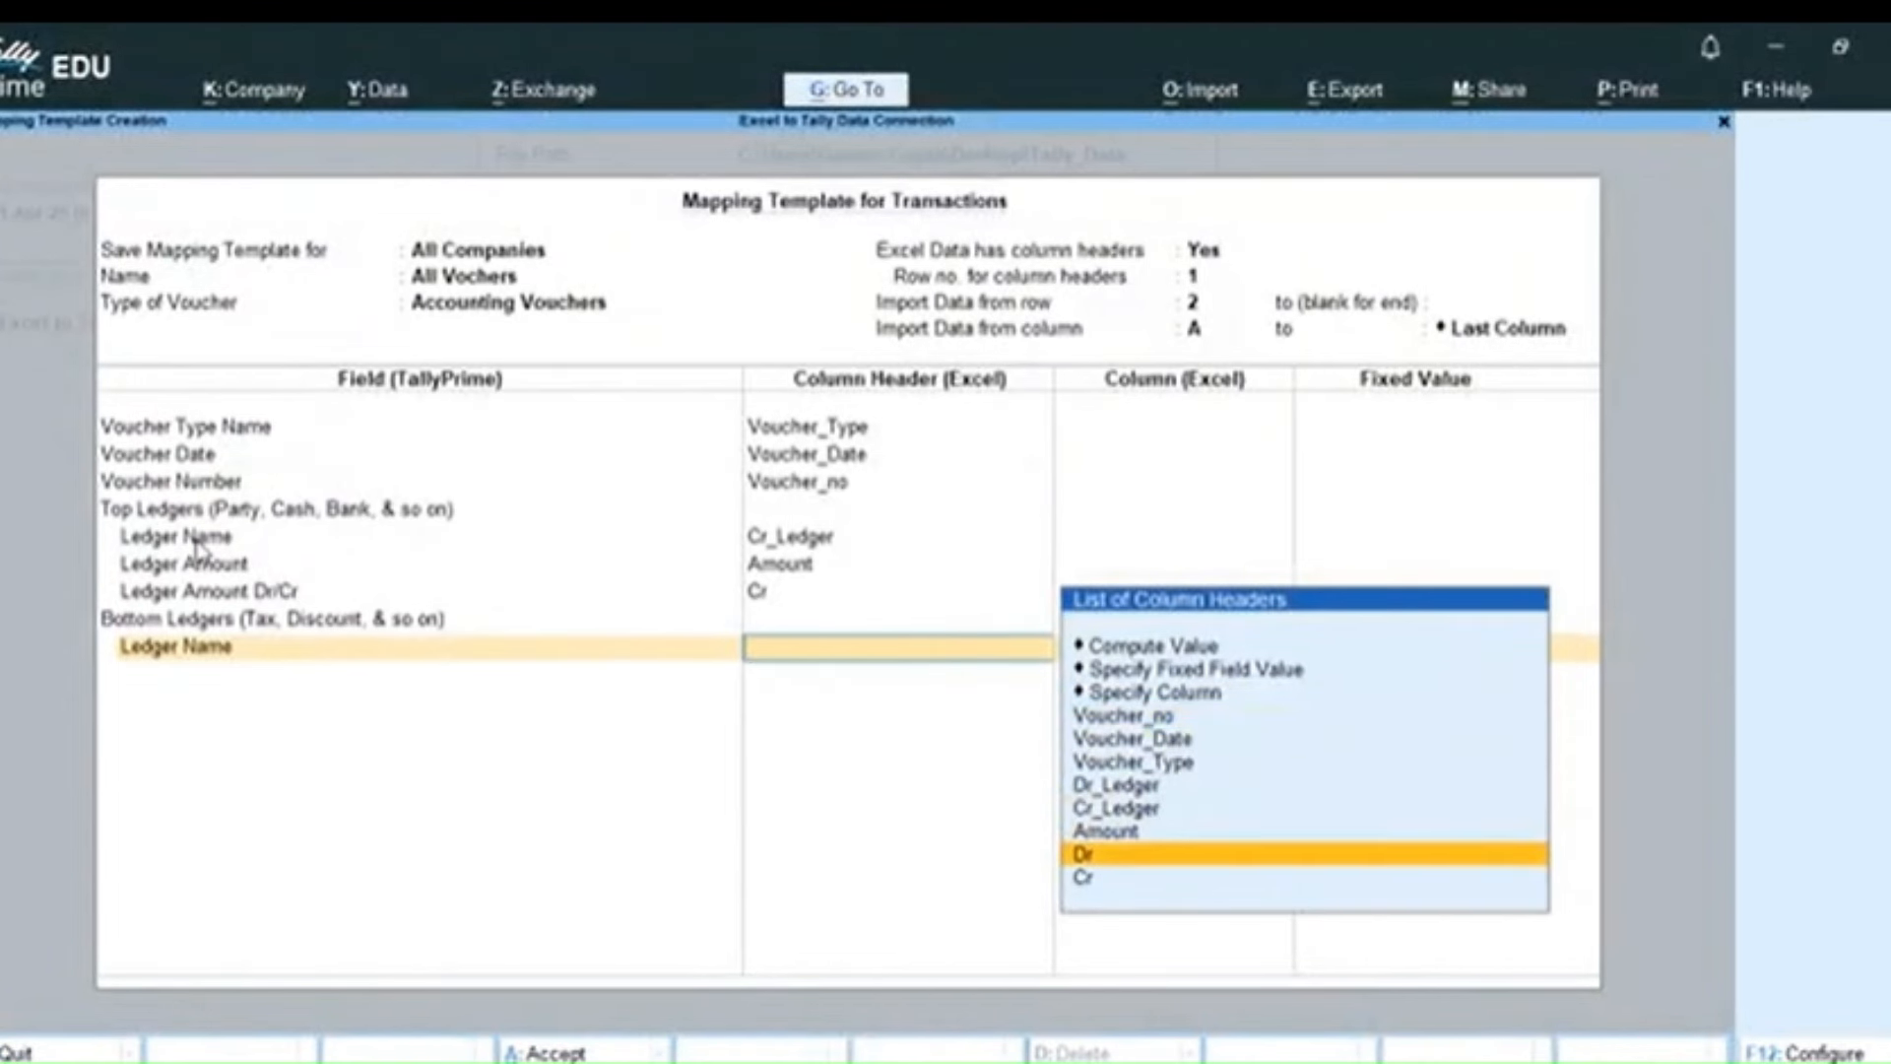
key("Up")
key("Up")
key("Up")
key("Return")
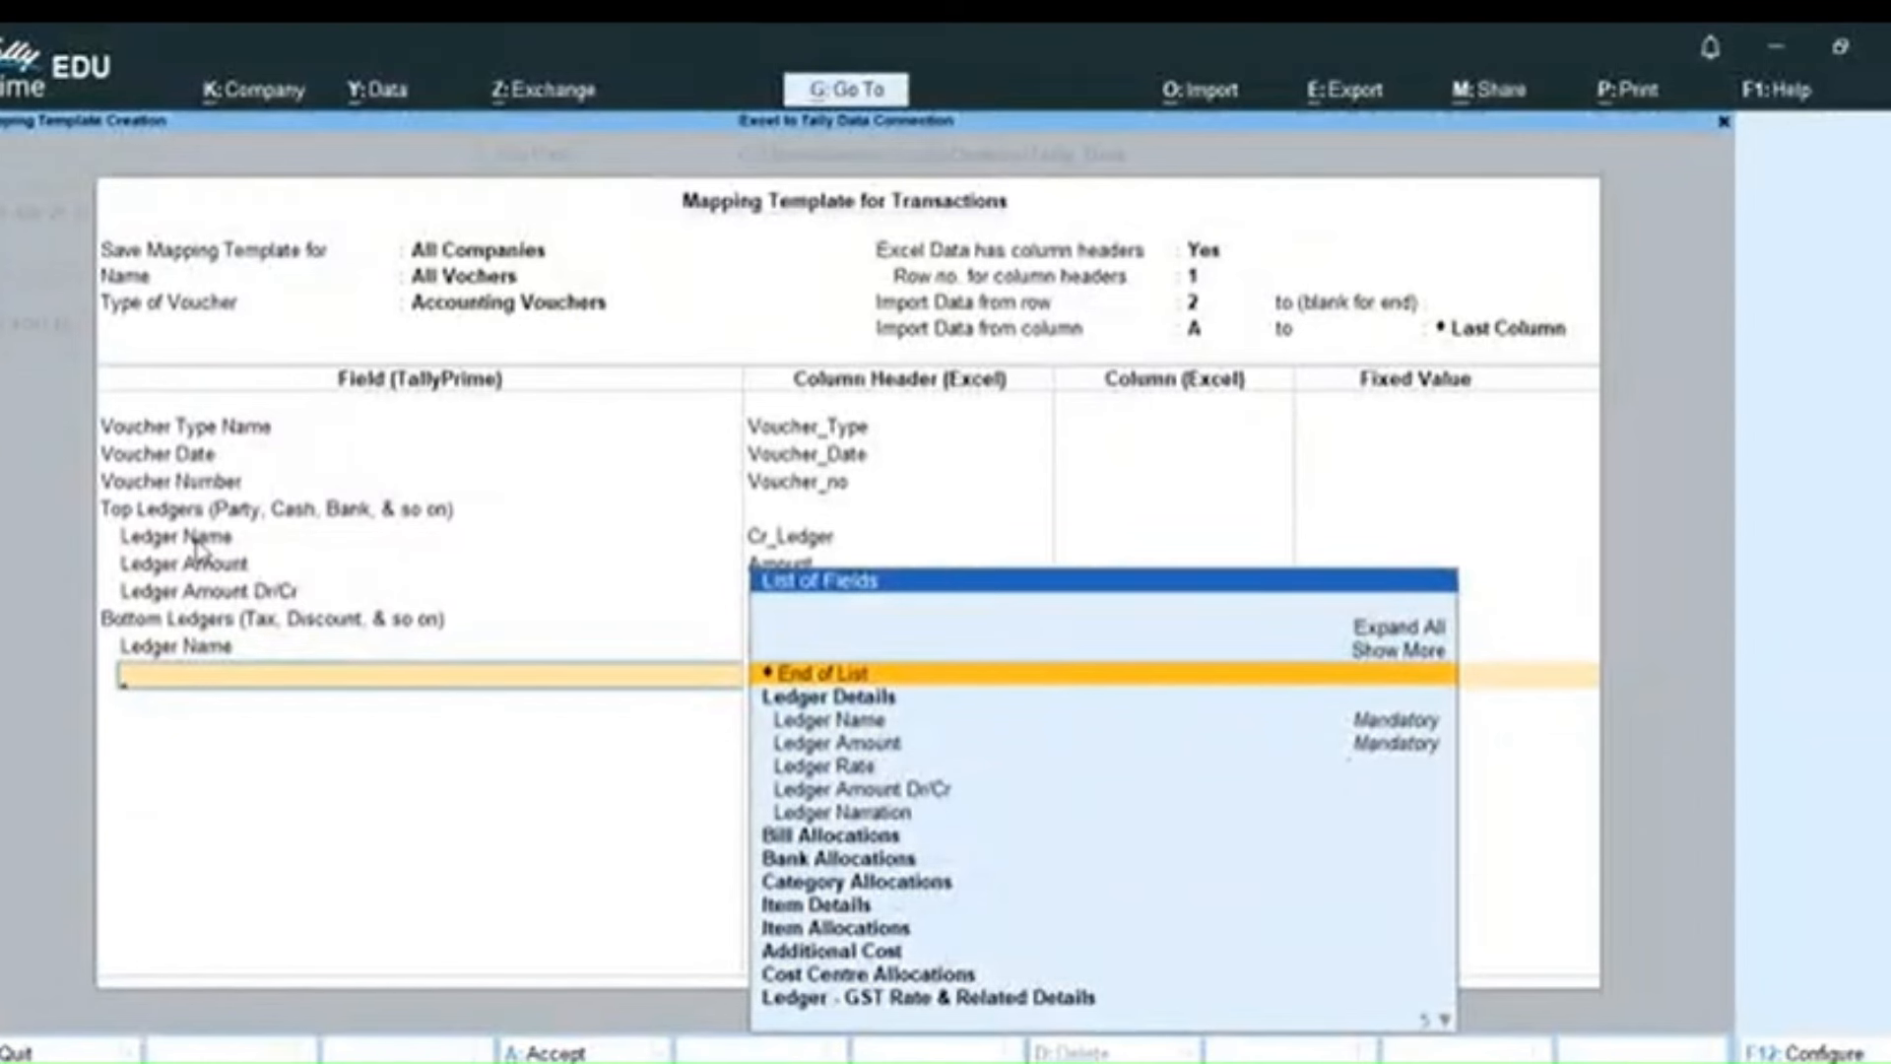
- Map the Ledger Amount field under Bottom Ledgers to the Amount column header
key("Down")
key("Down")
key("Return")
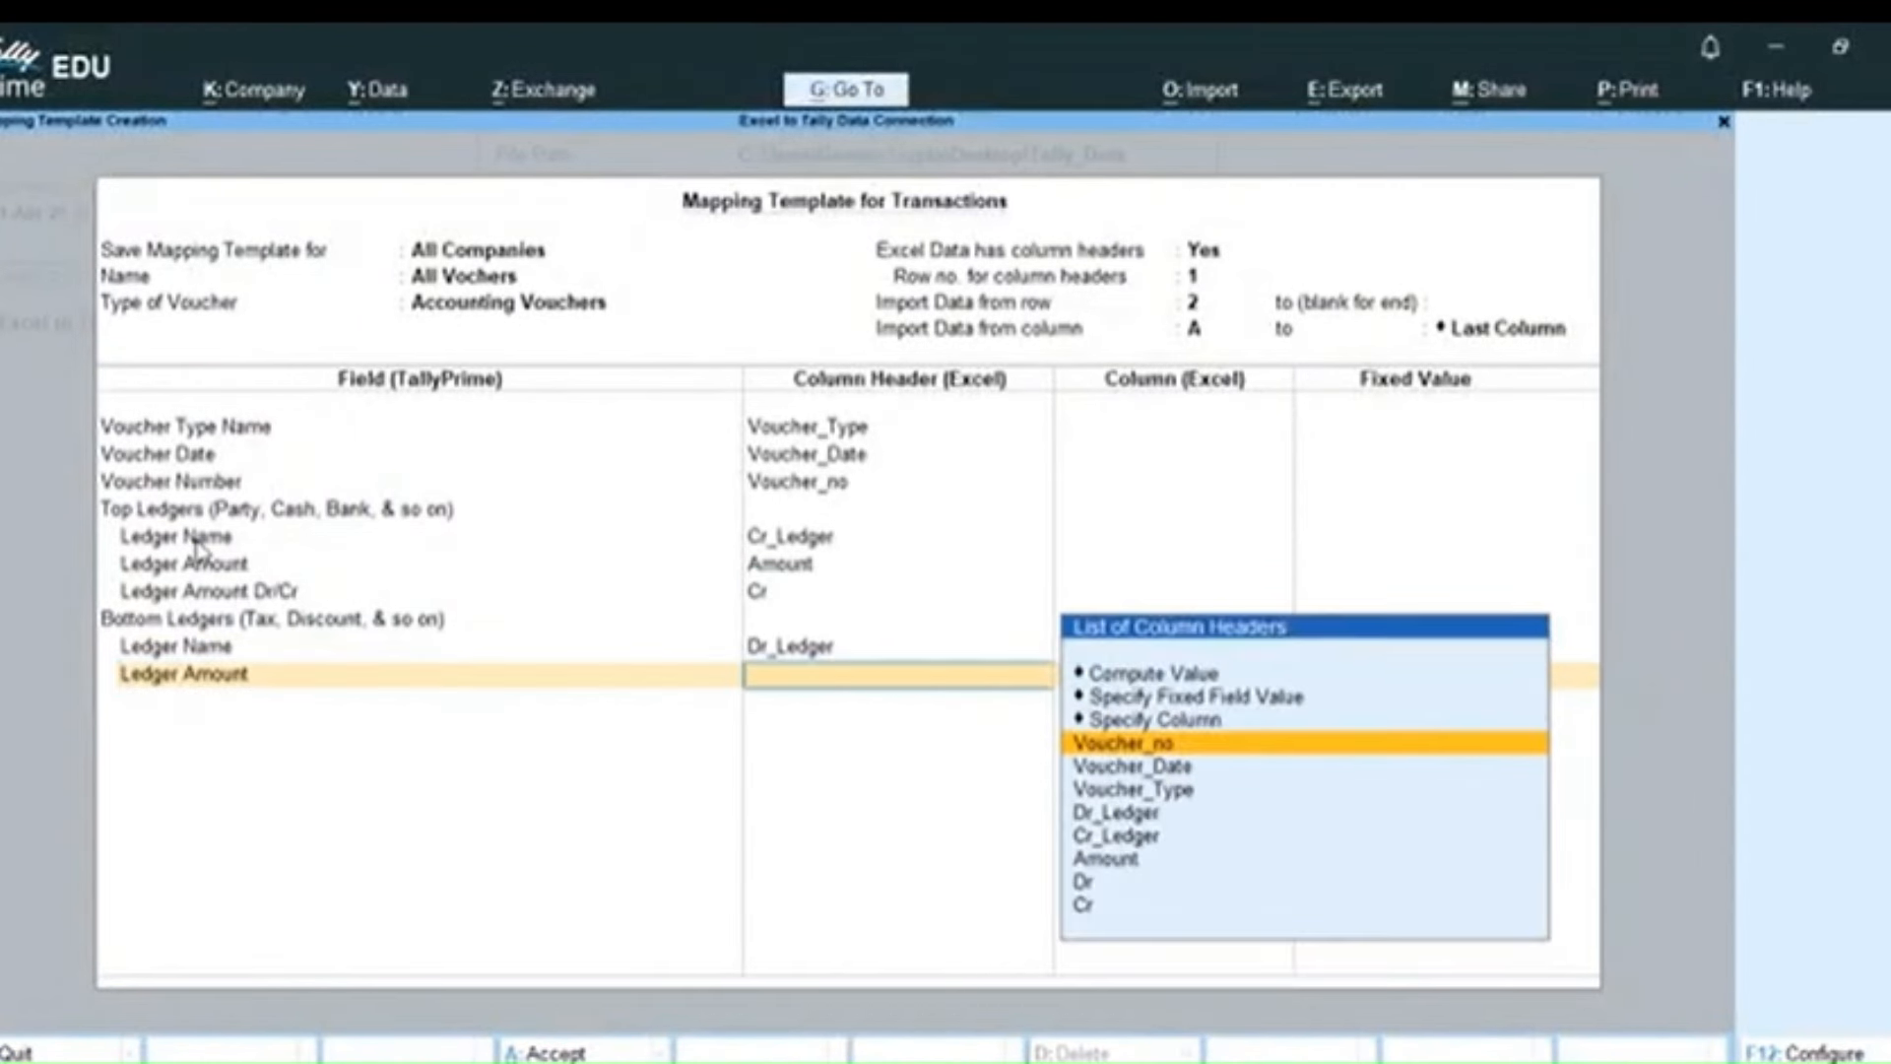
key("Down")
key("Down")
key("Down")
key("Down")
key("Down")
key("Return")
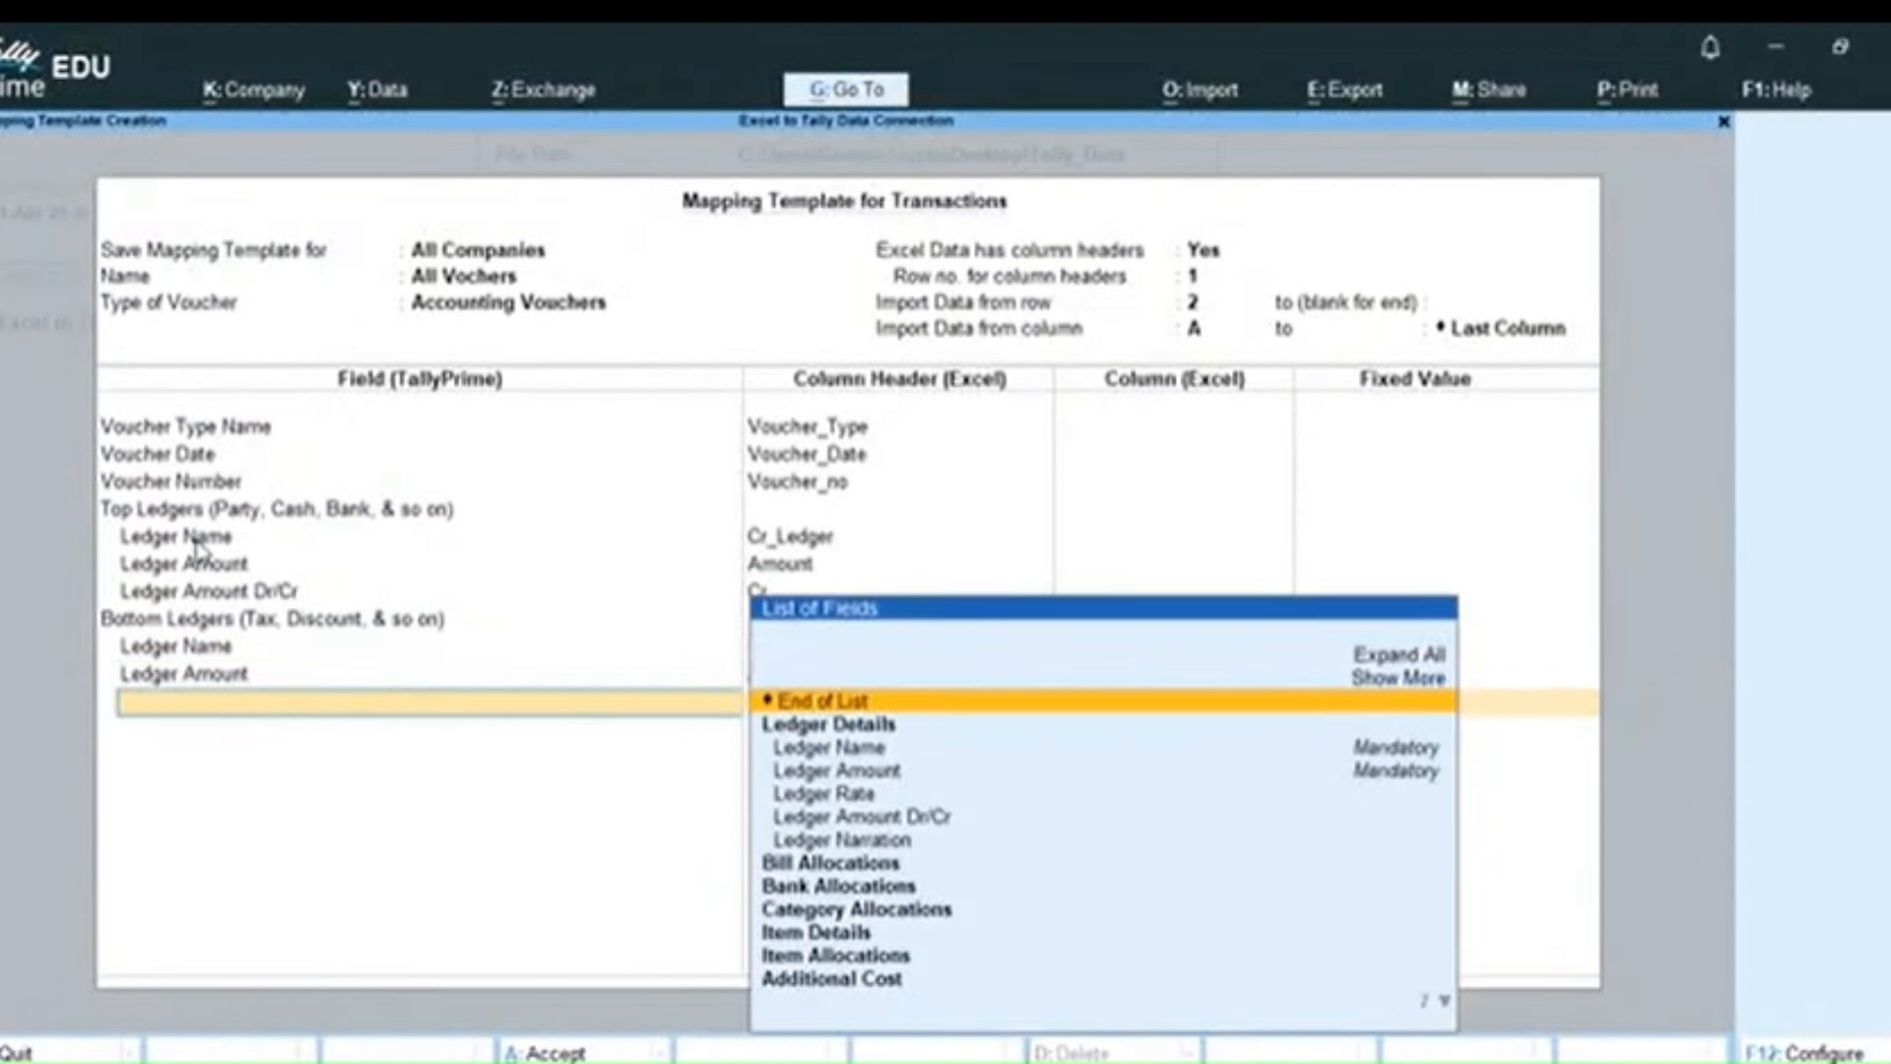
- Map the Bottom Ledgers' Ledger Amount Dr/Cr field to the Dr column header and save the mapping template
key("Down")
key("Down")
key("Down")
key("Down")
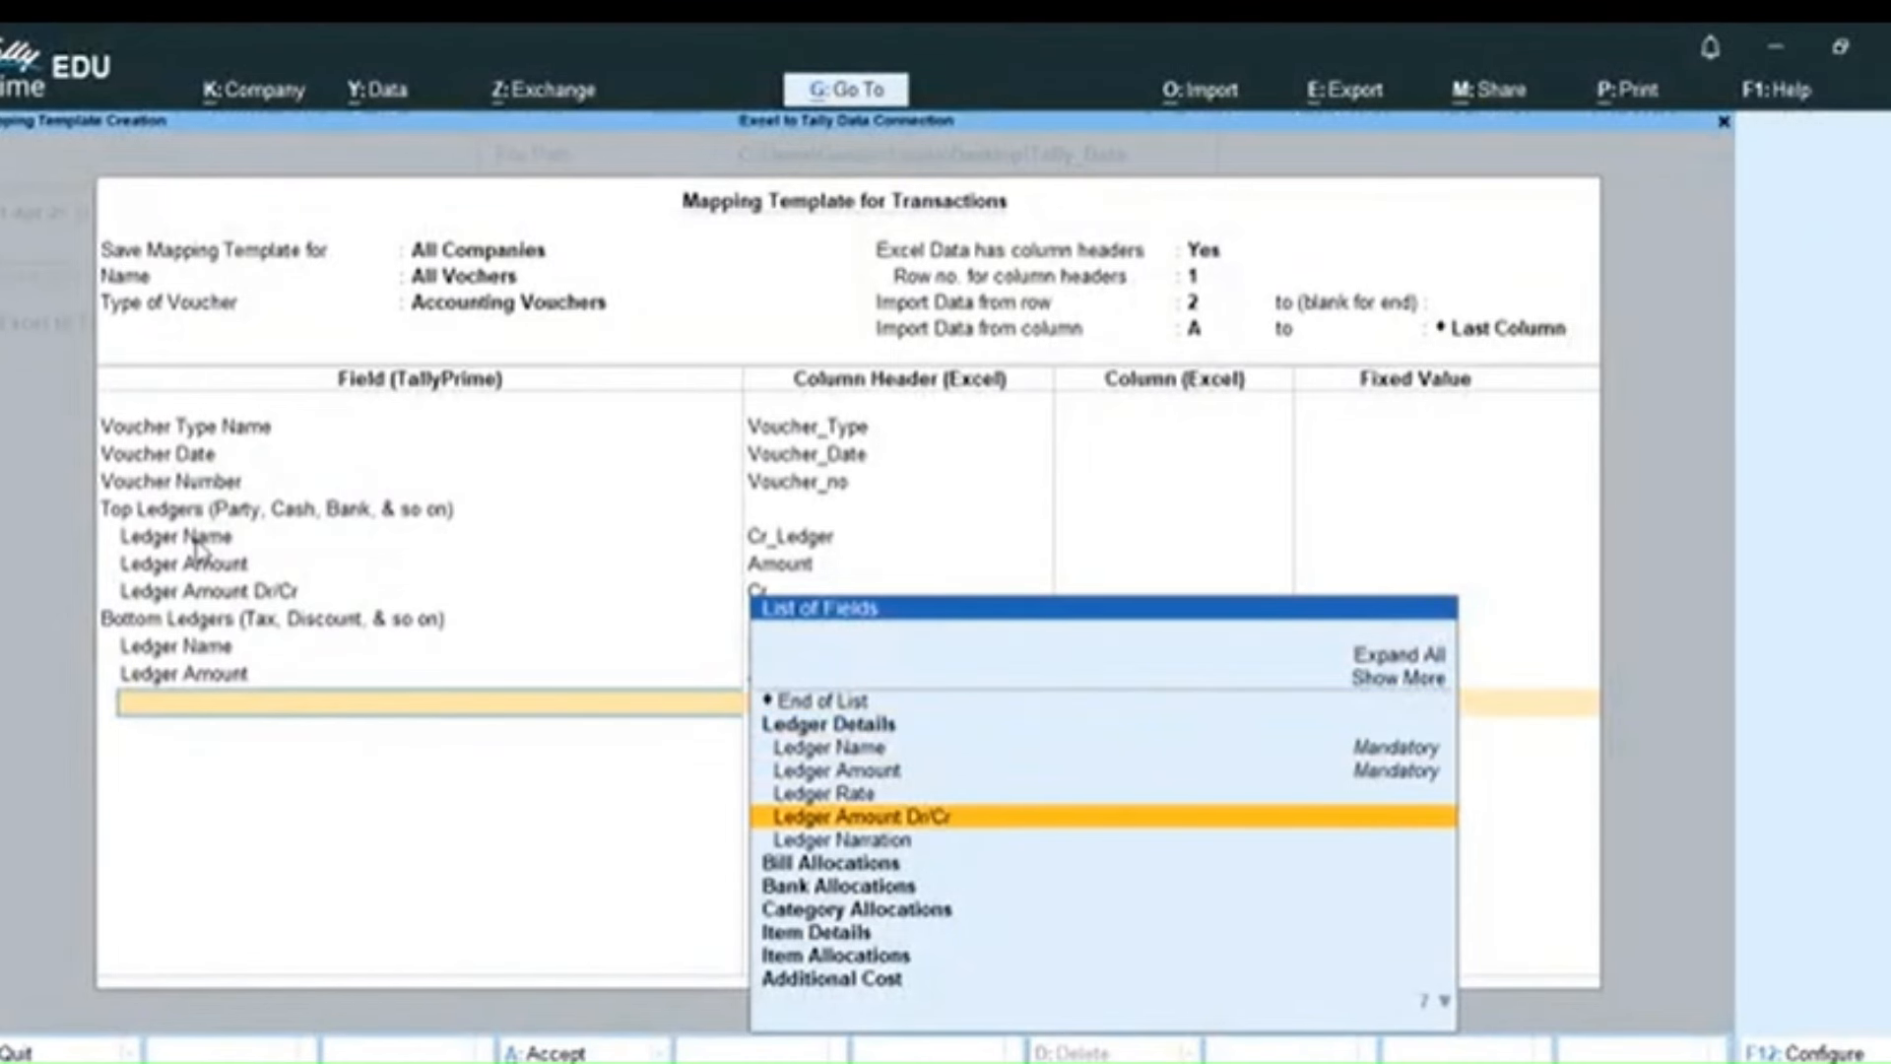
key("Return")
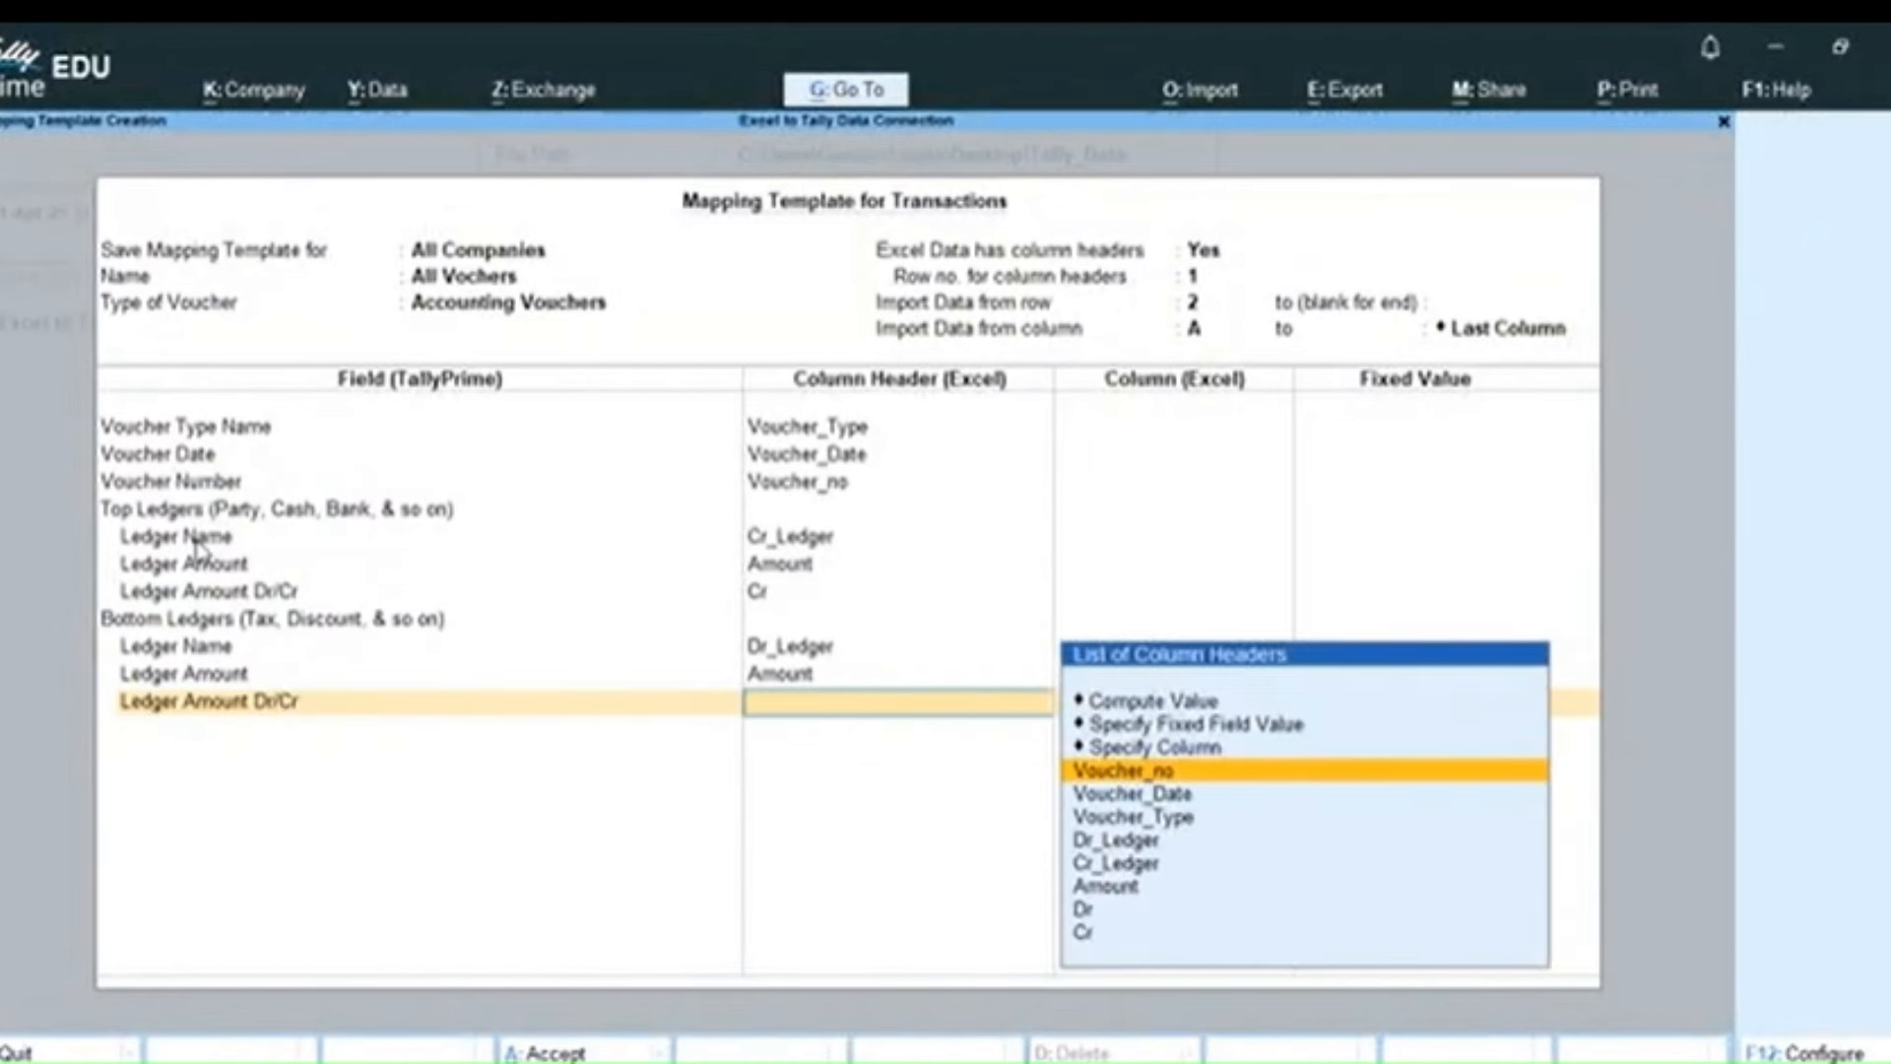
key("Down")
key("Down")
key("Down")
key("Down")
key("Down")
key("Down")
key("Return")
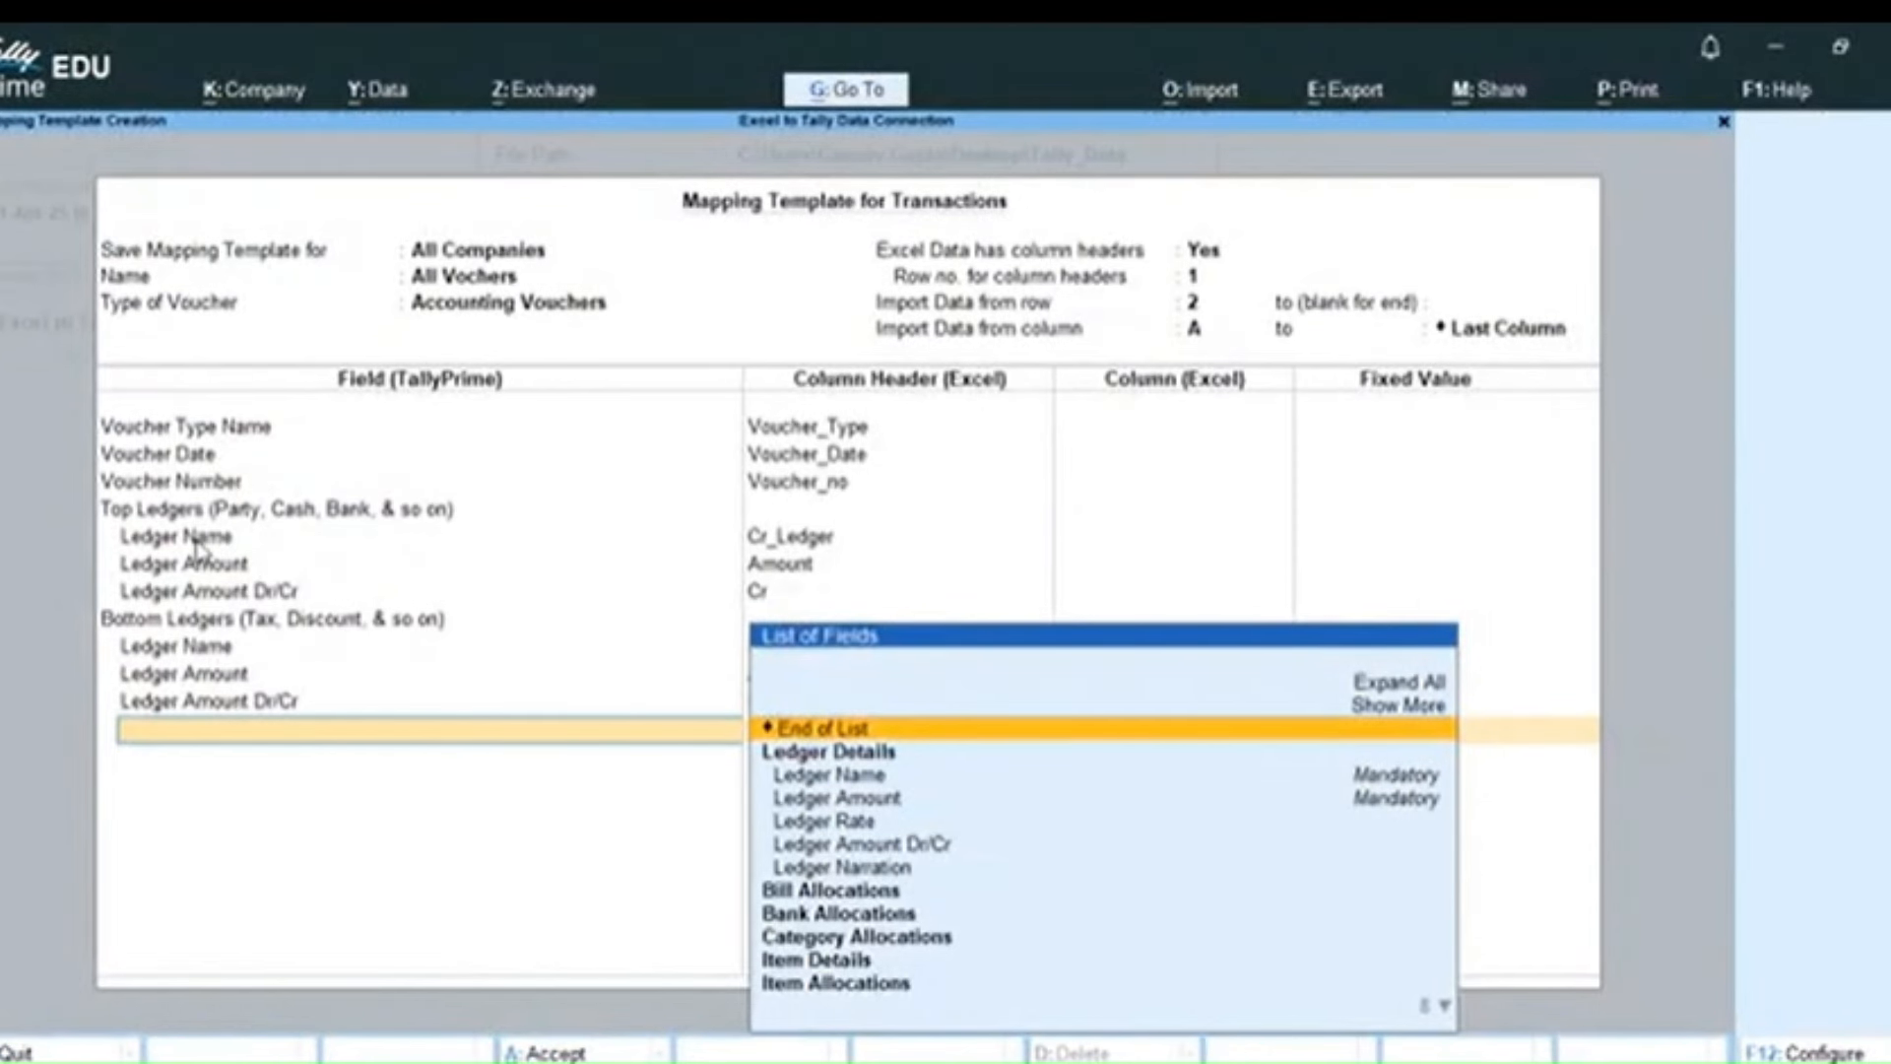
key("ctrl+a")
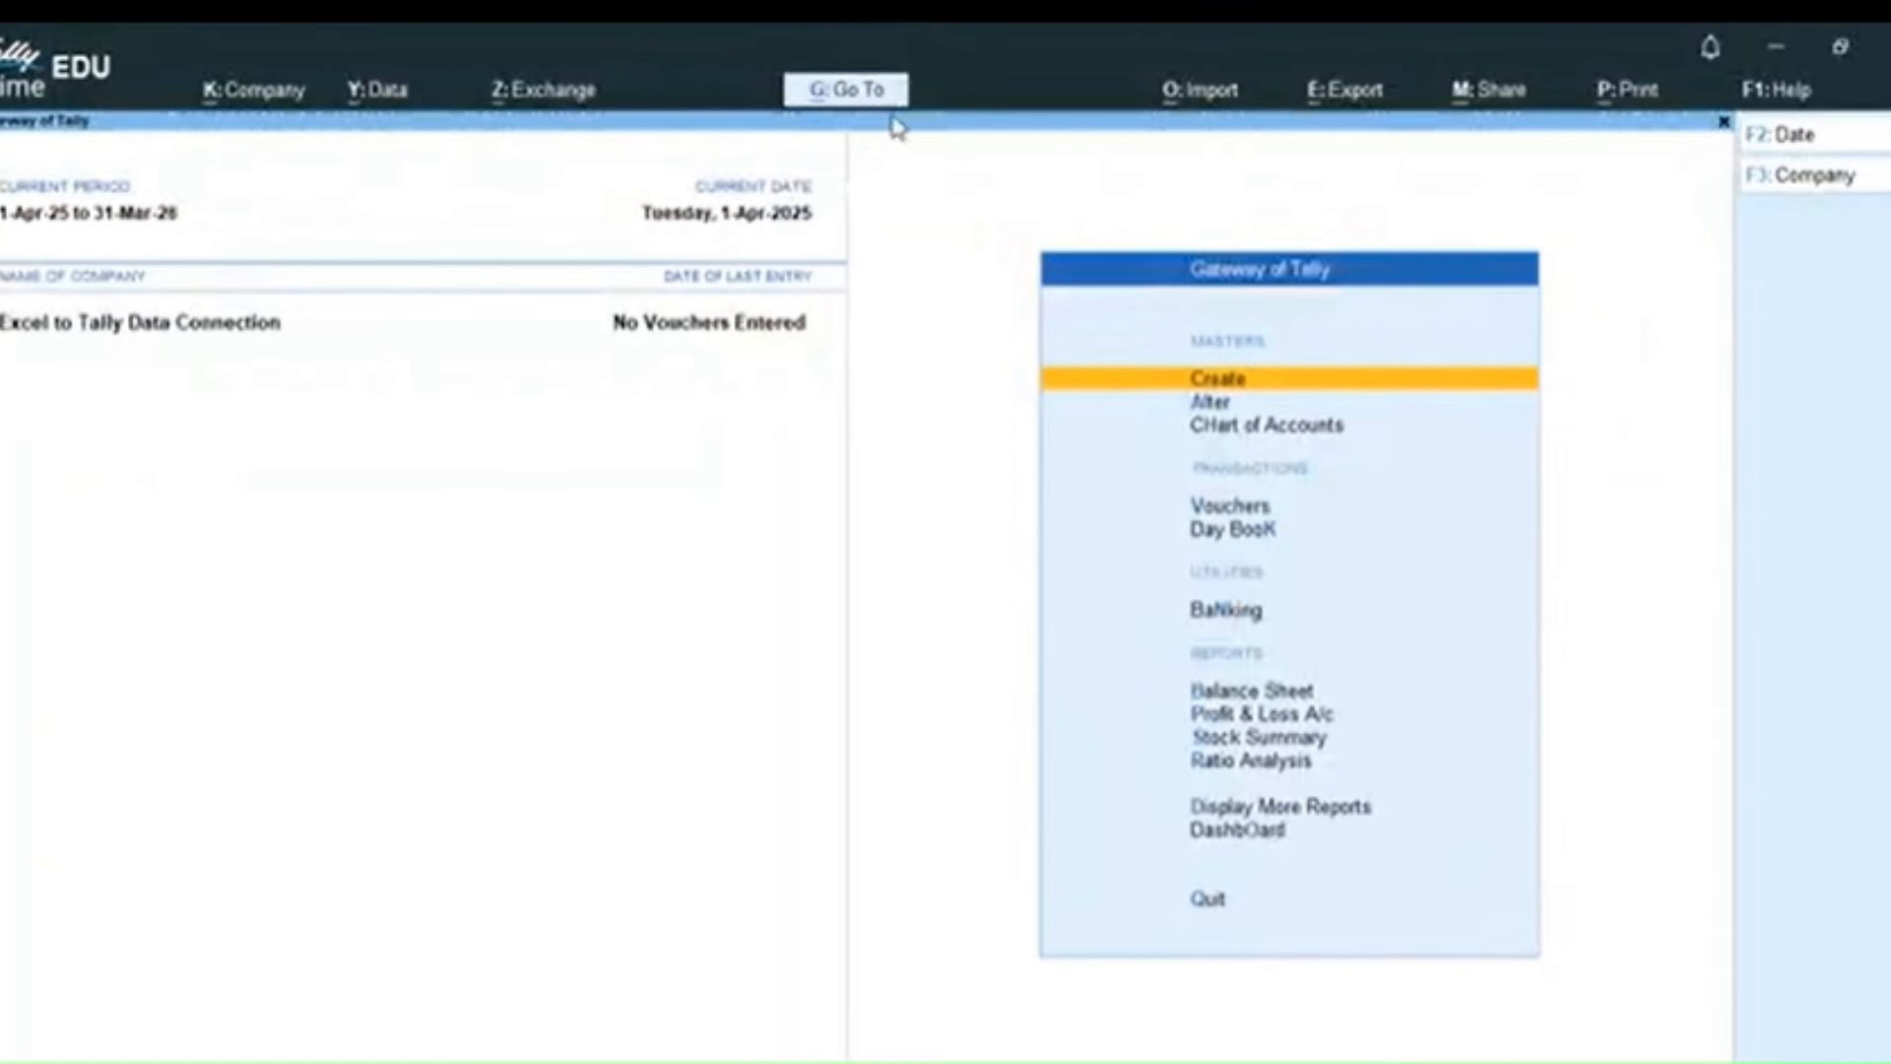
- Start a transactions import in Excel (Spreadsheet) format from the Inovice_Data worksheet of Tally_Template.xlsx
left_click(1170, 99)
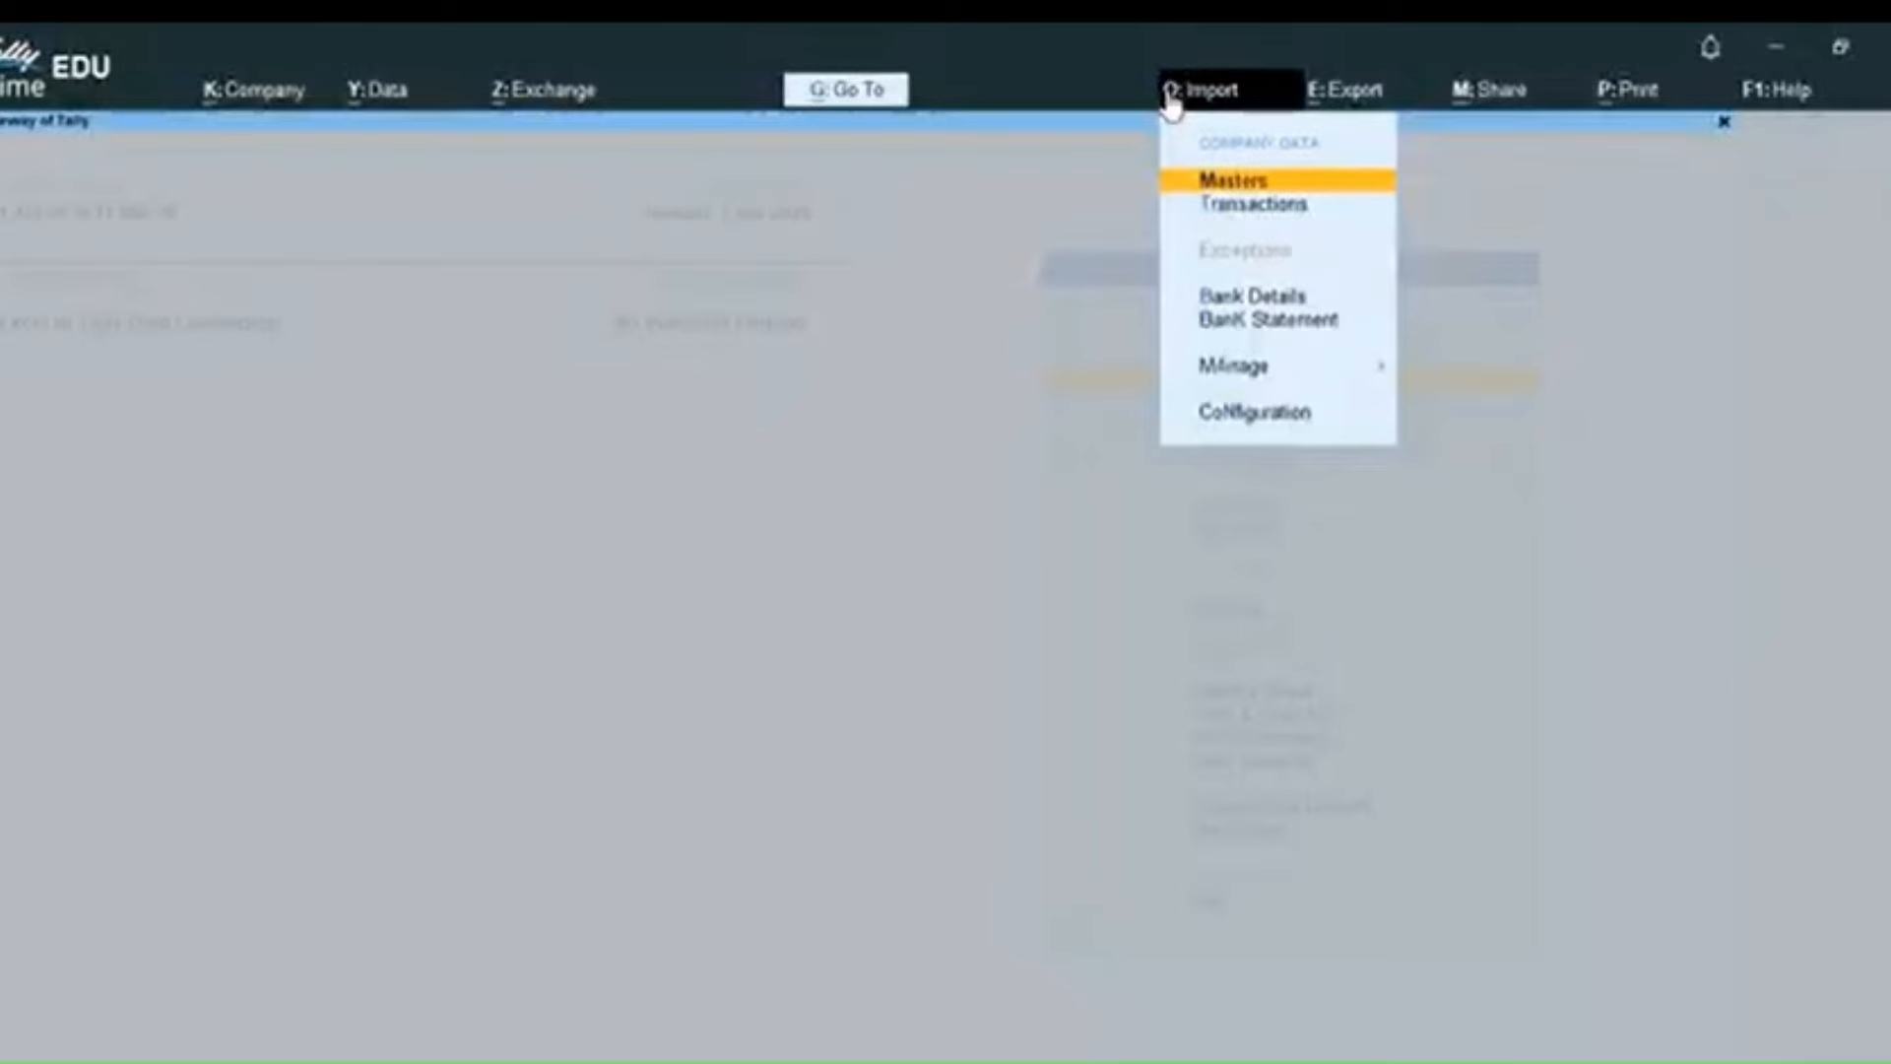
key("Down")
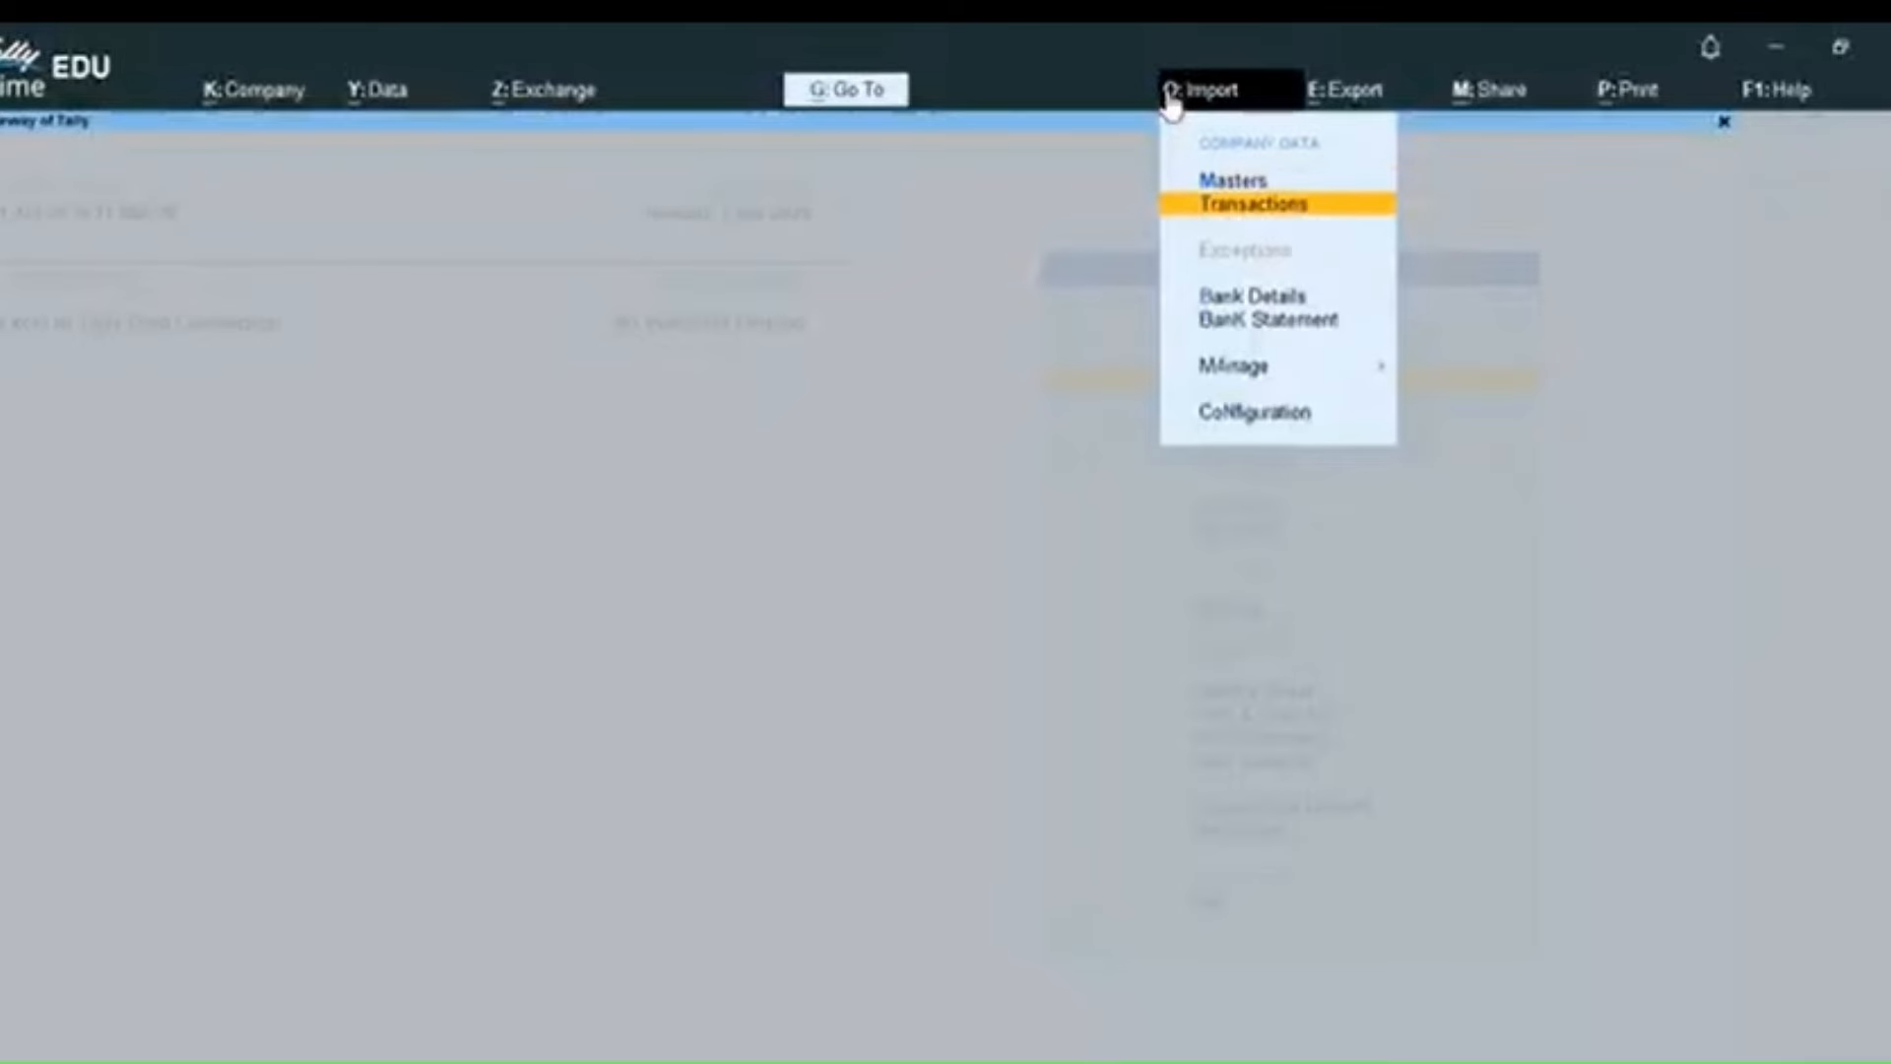
left_click(1280, 205)
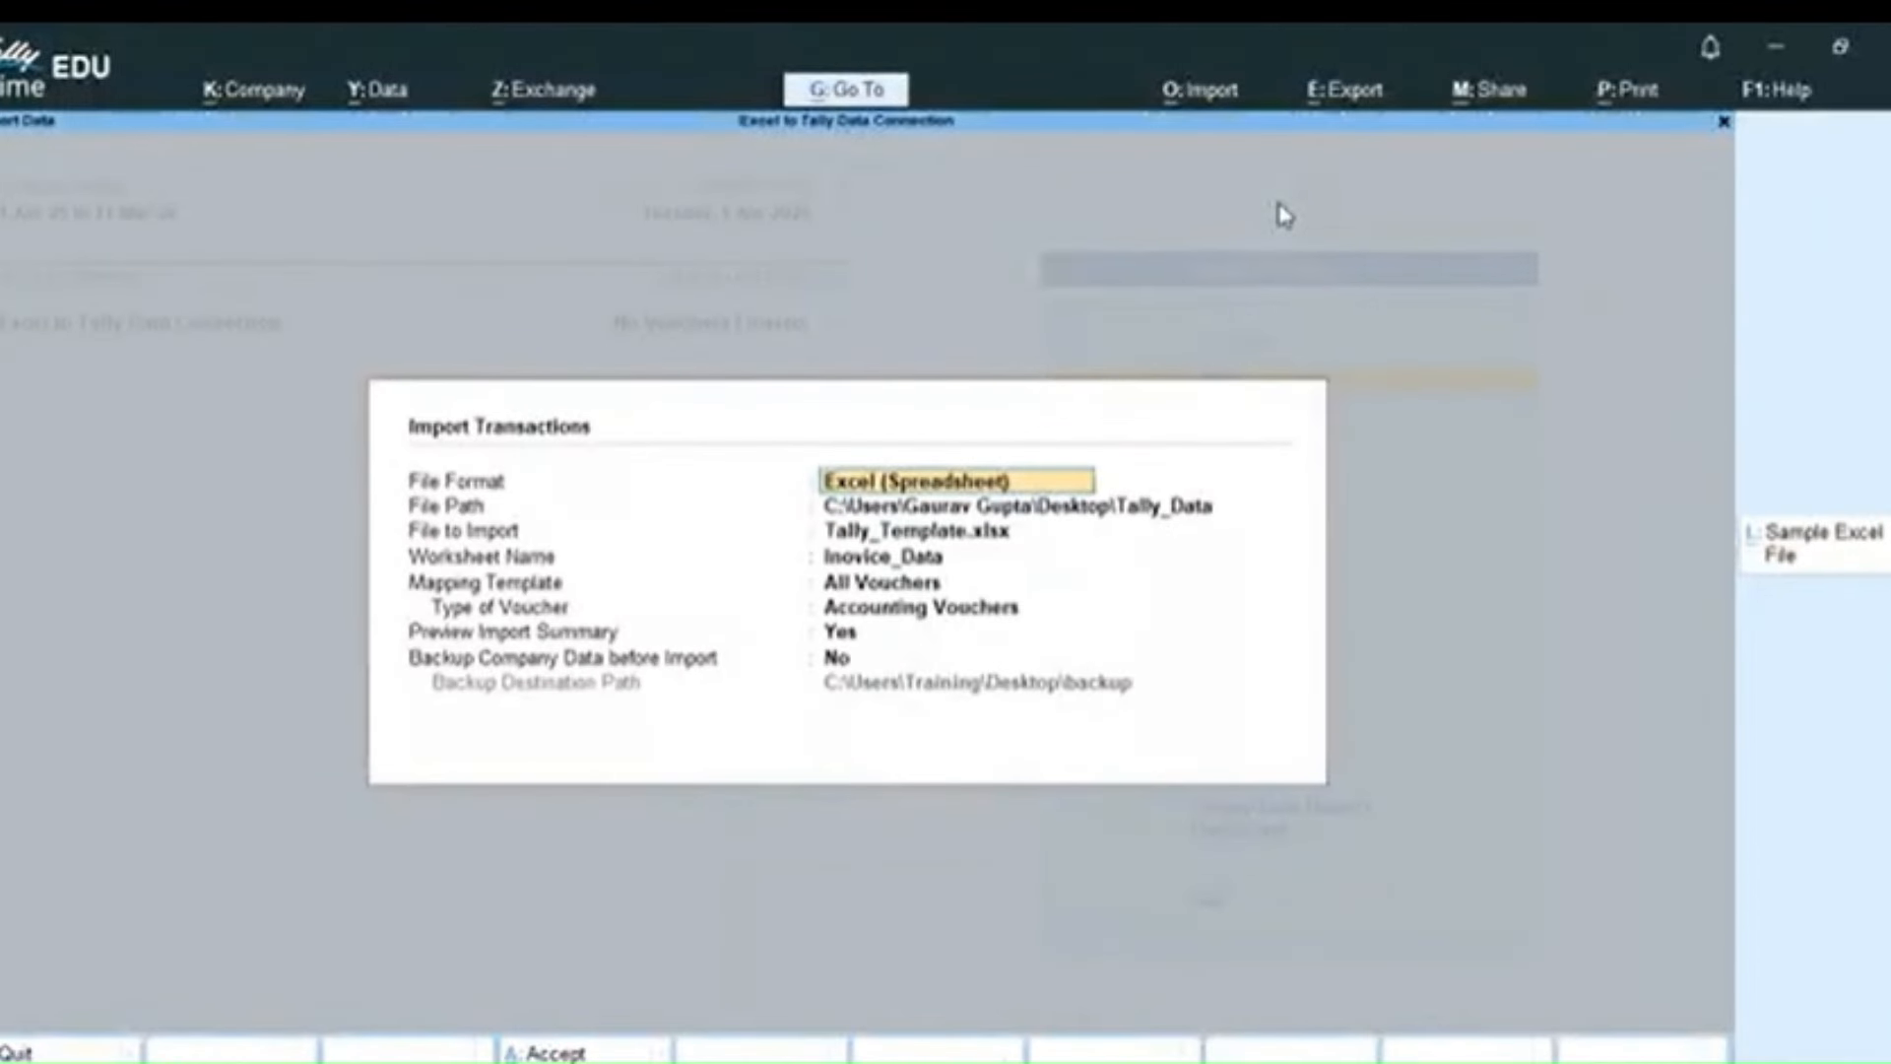
key("Return")
key("Return")
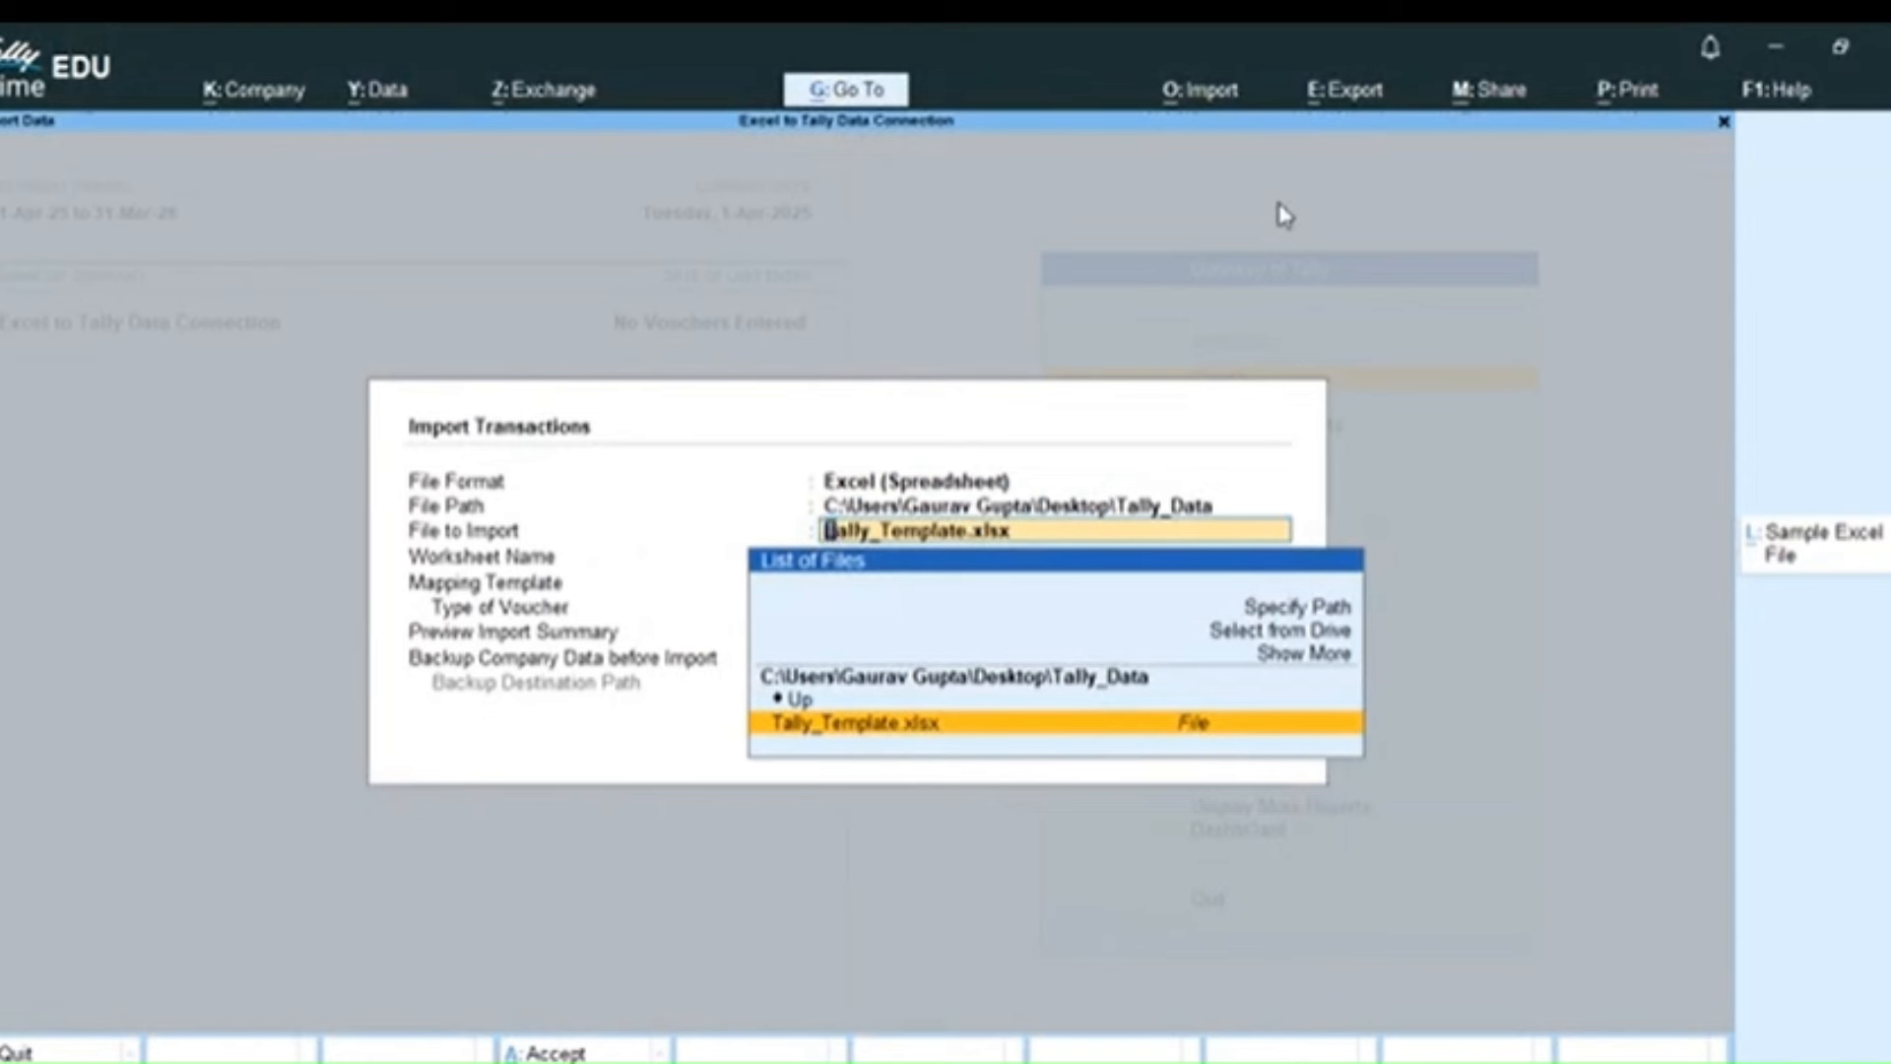
key("Return")
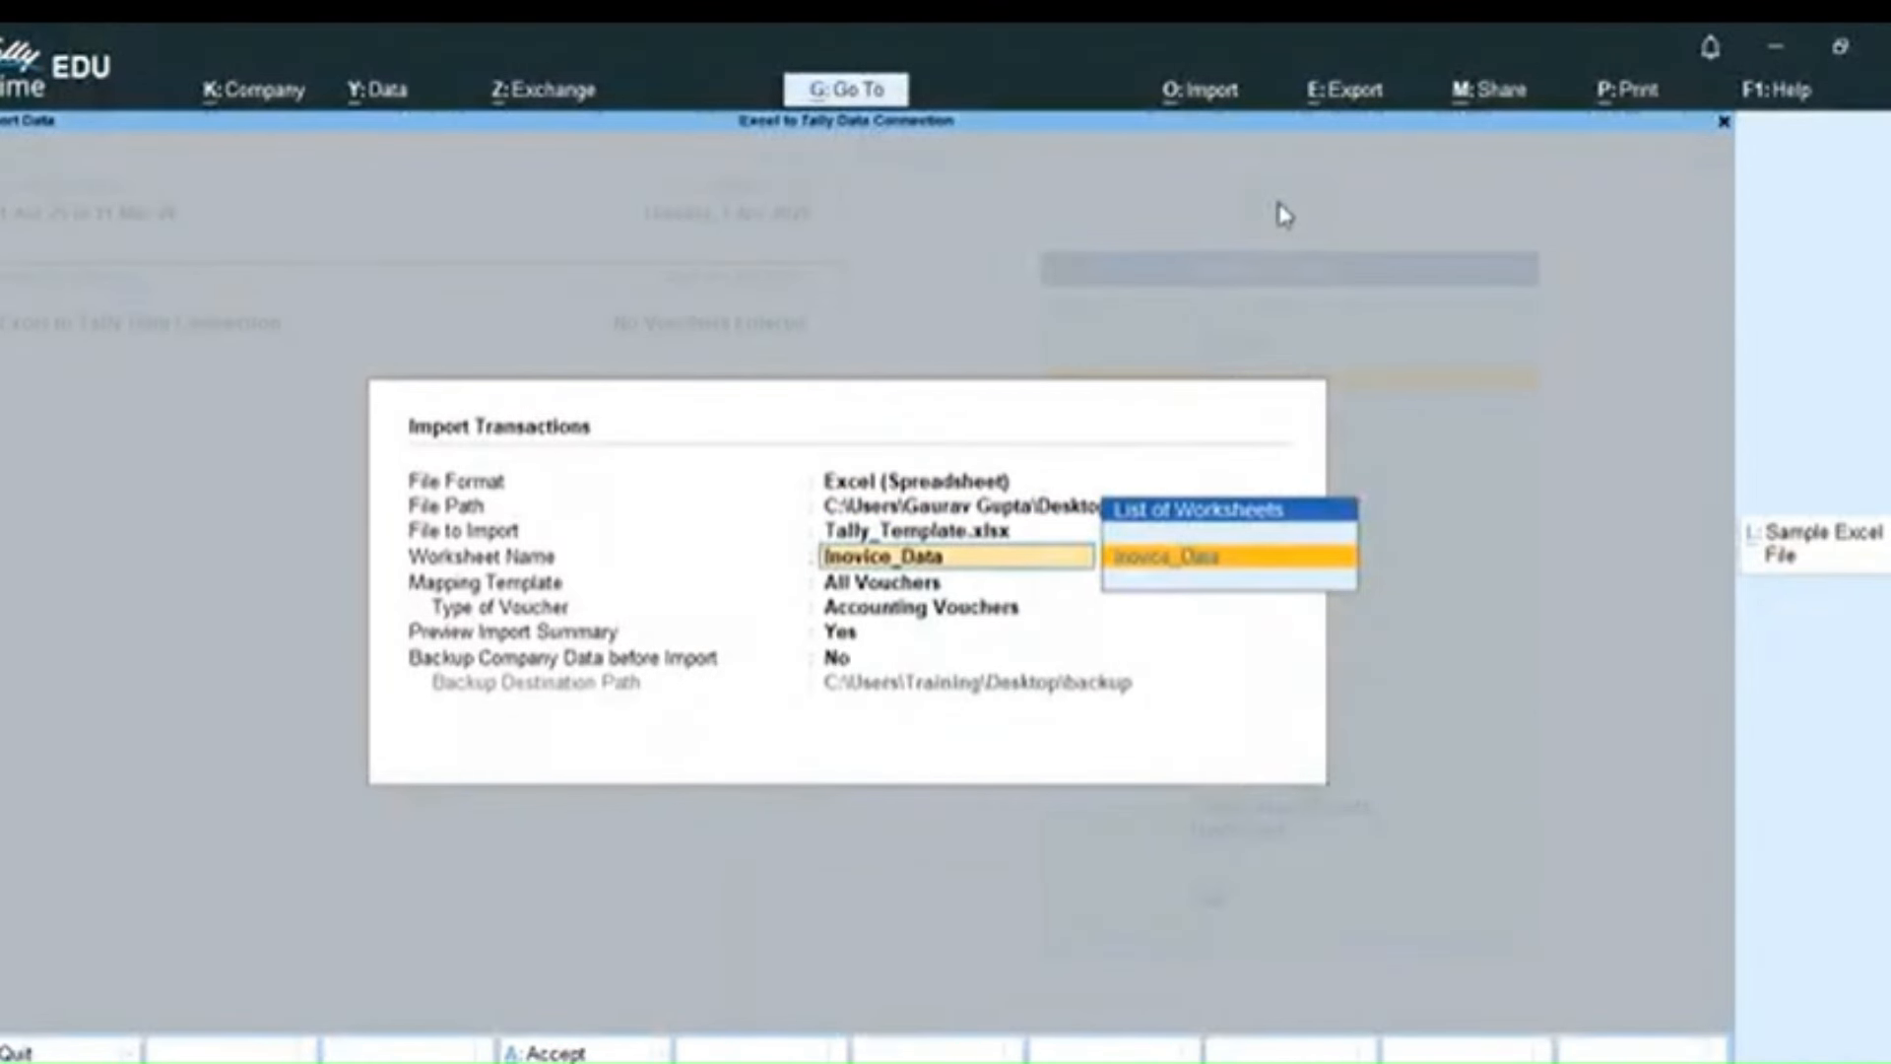
key("Return")
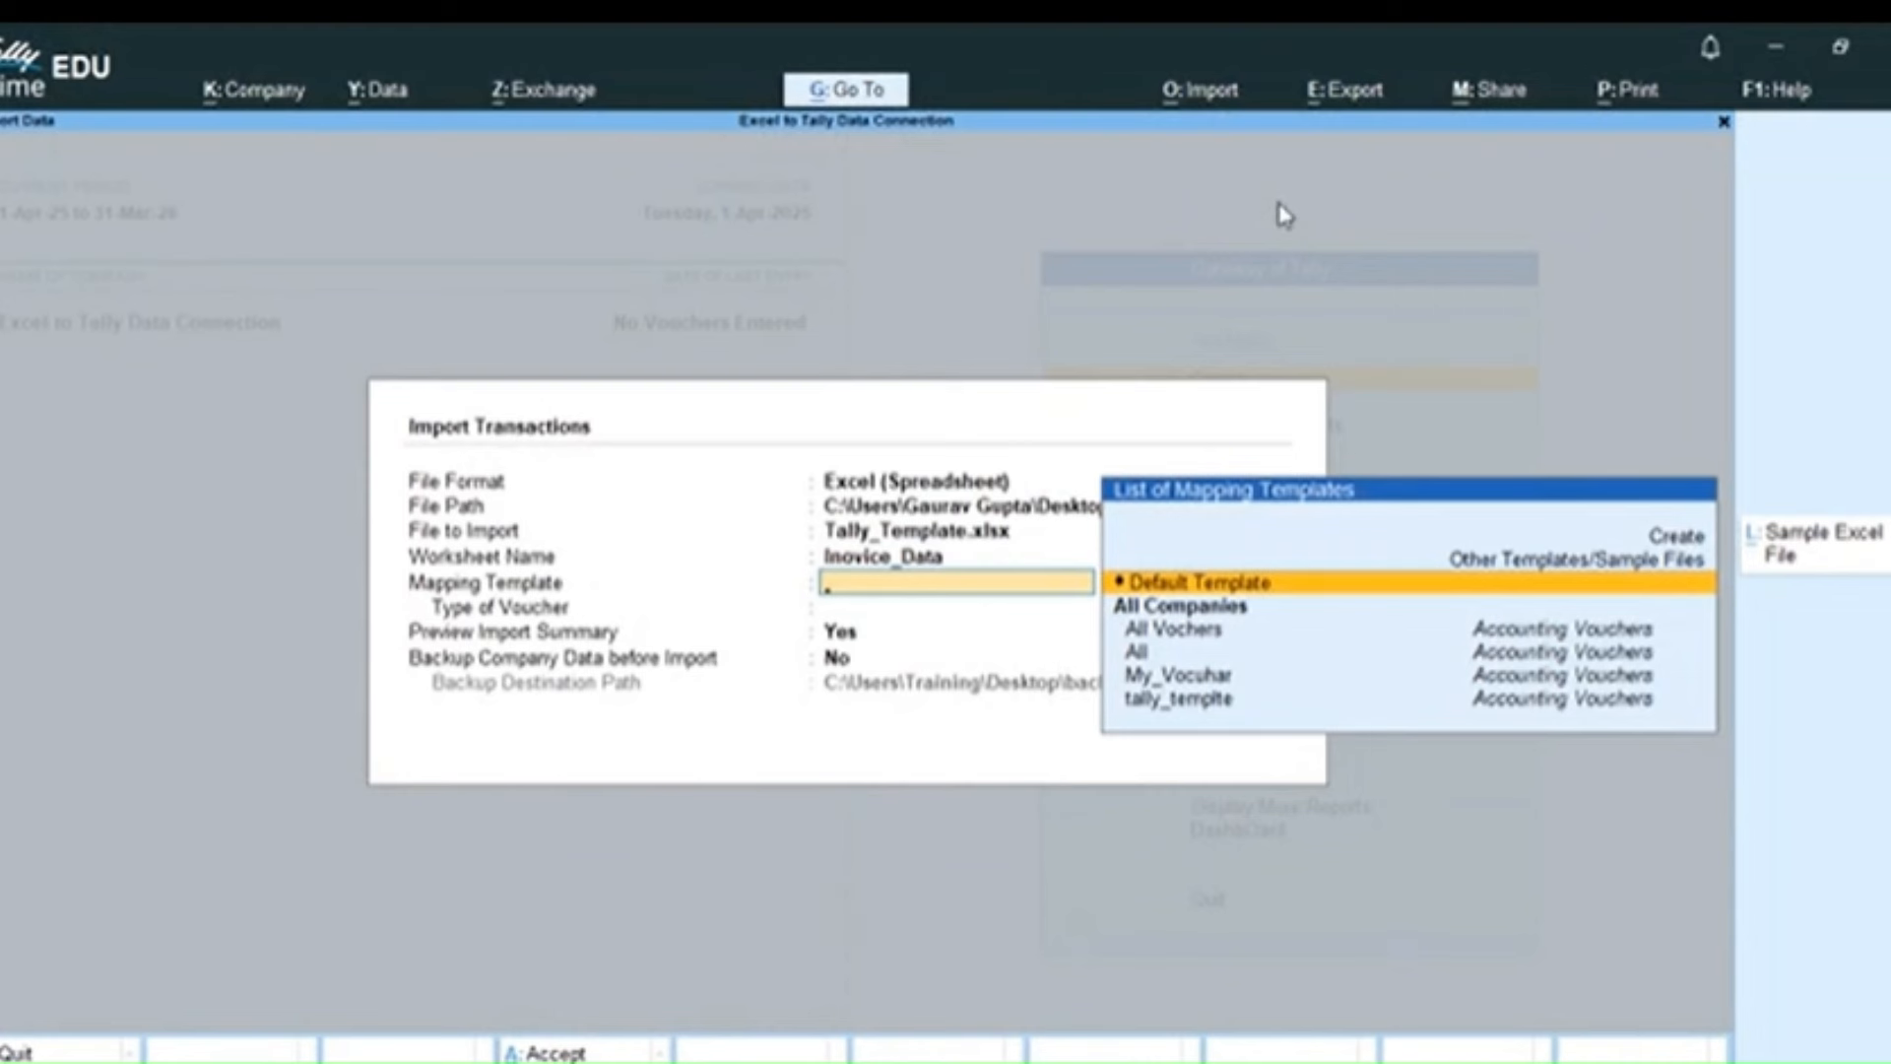
- Choose the All Vochers mapping template, keep the import summary preview on and company backup off, and accept the import settings
key("Down")
key("Down")
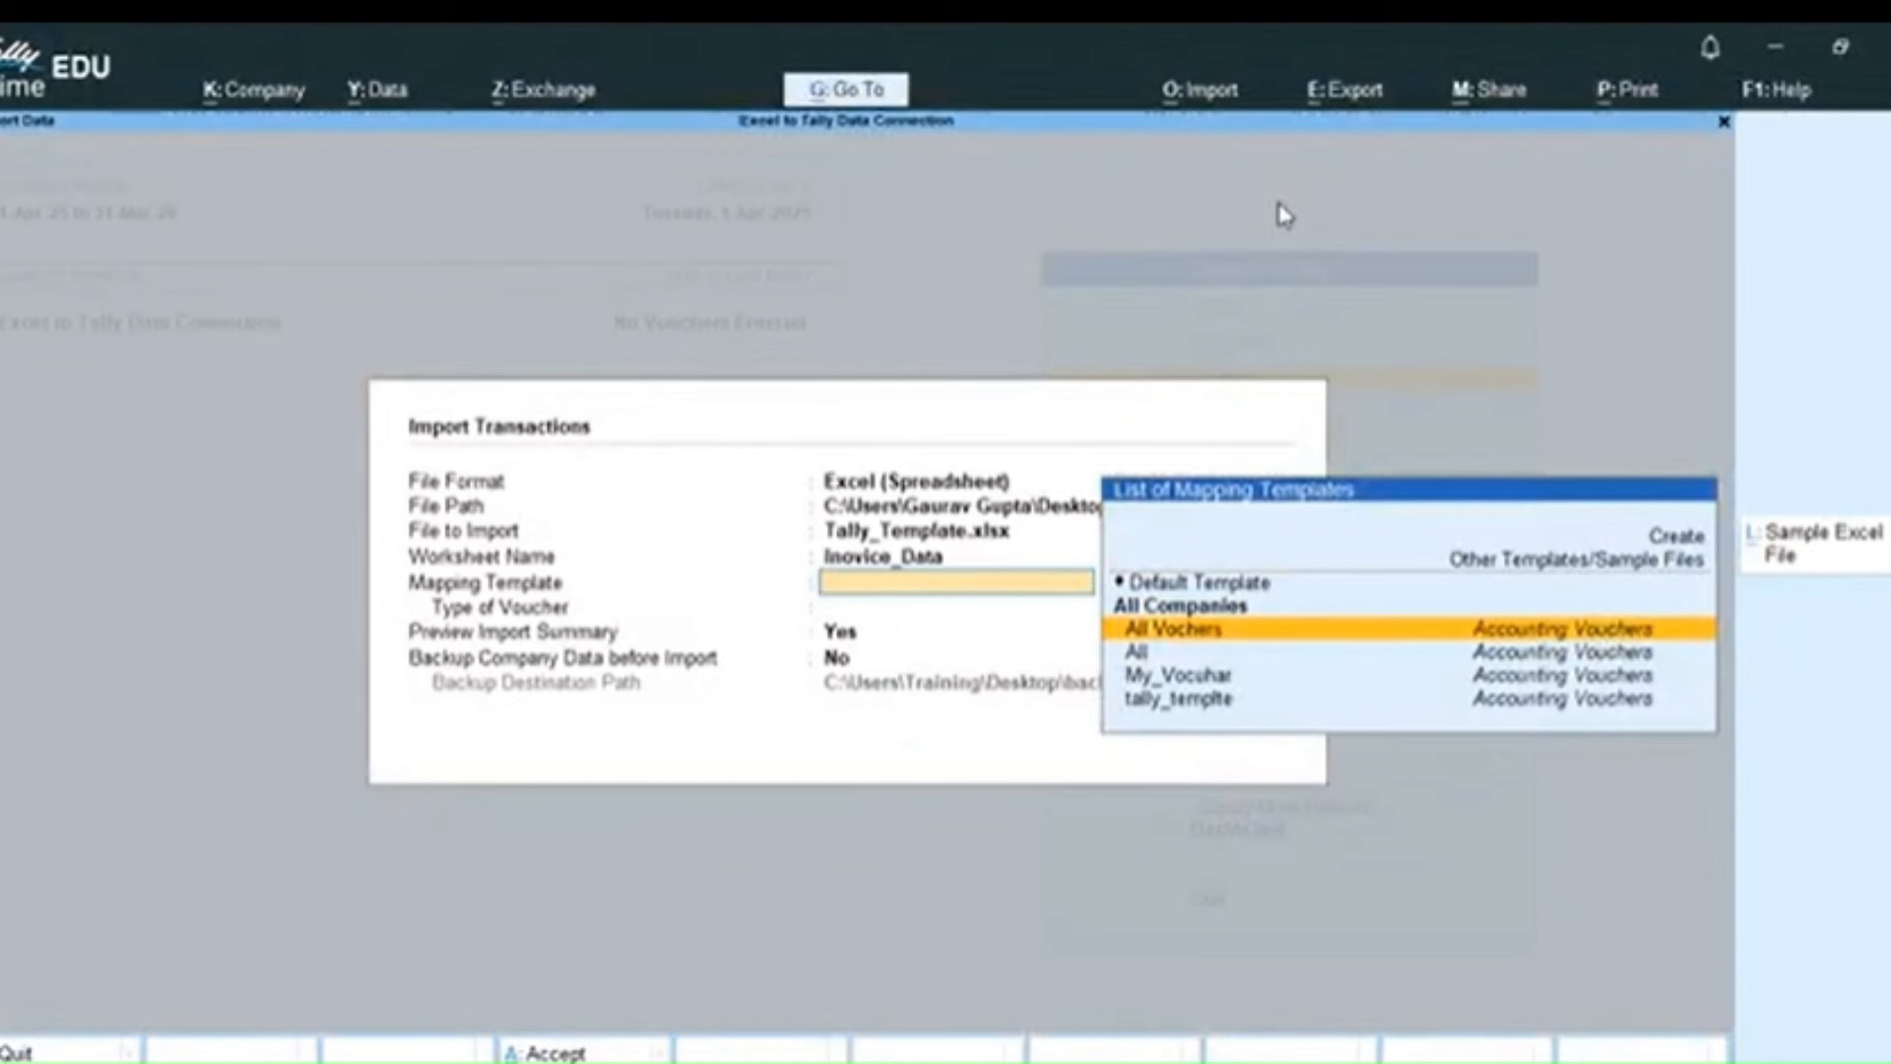
key("Return")
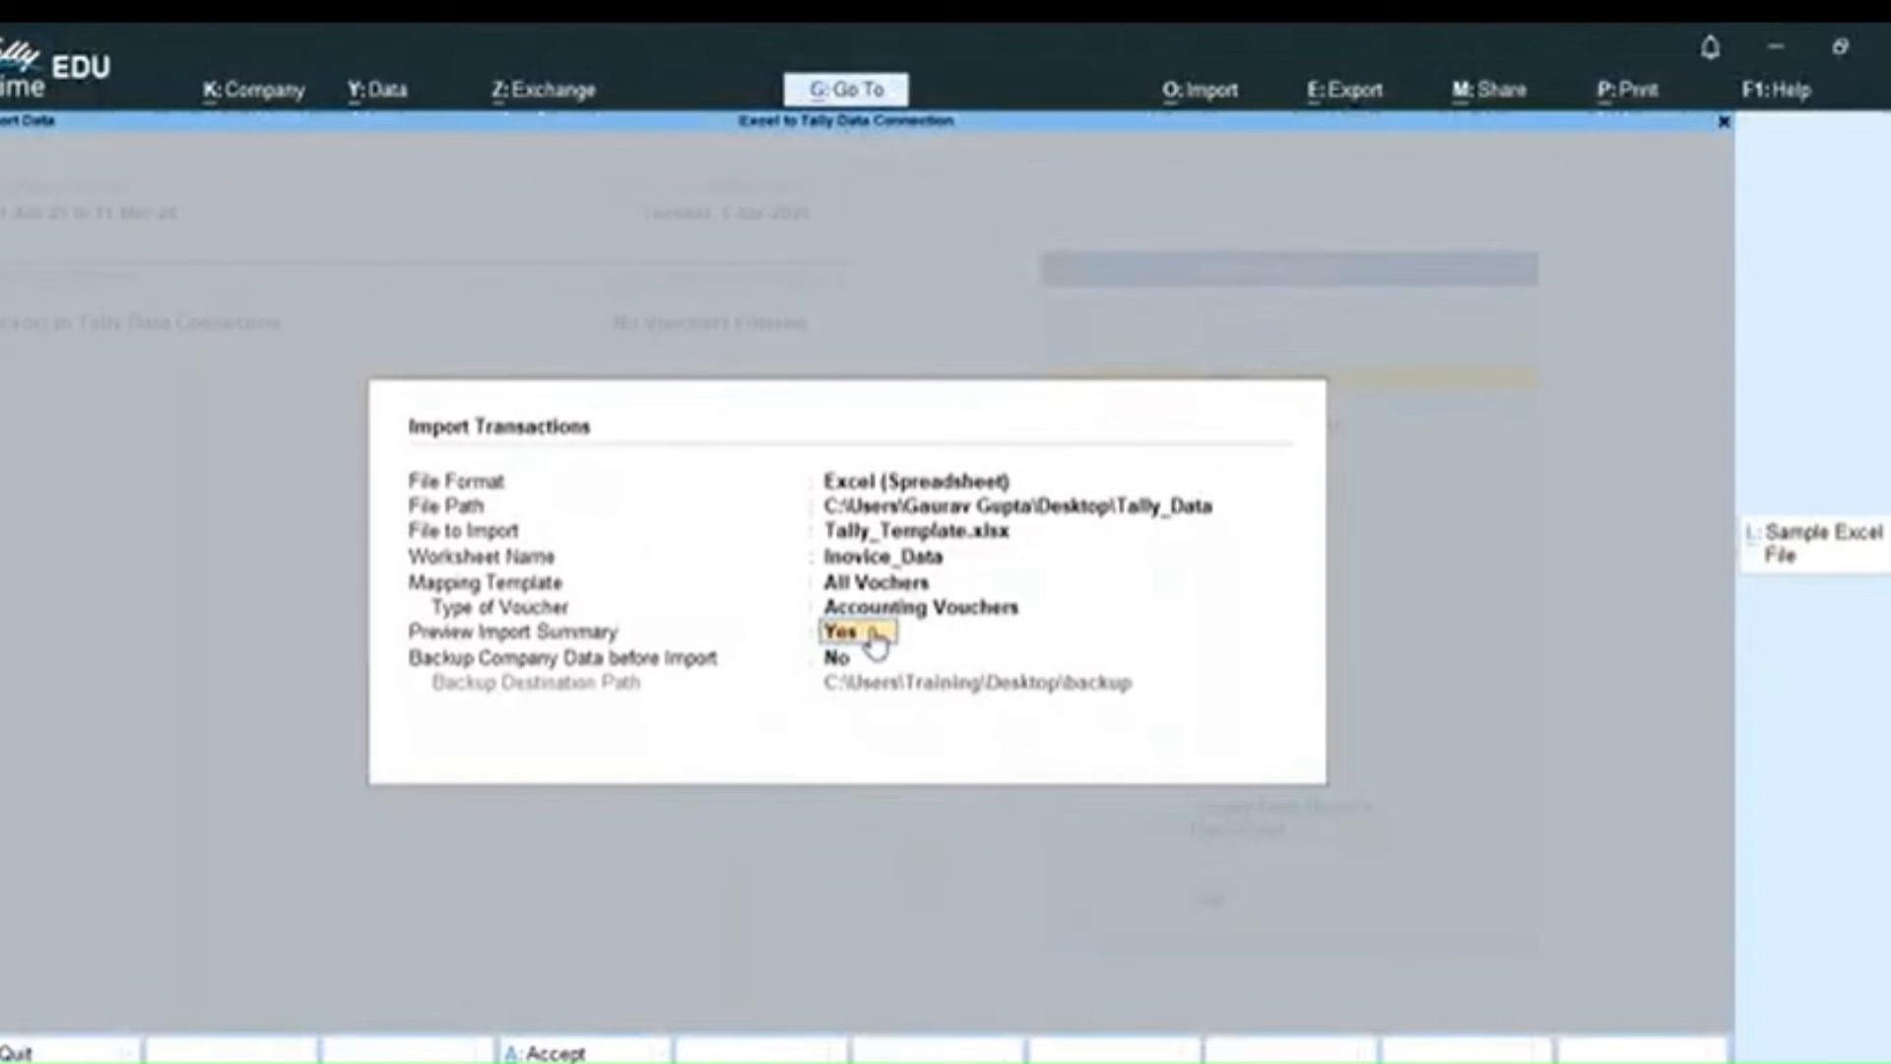
key("Return")
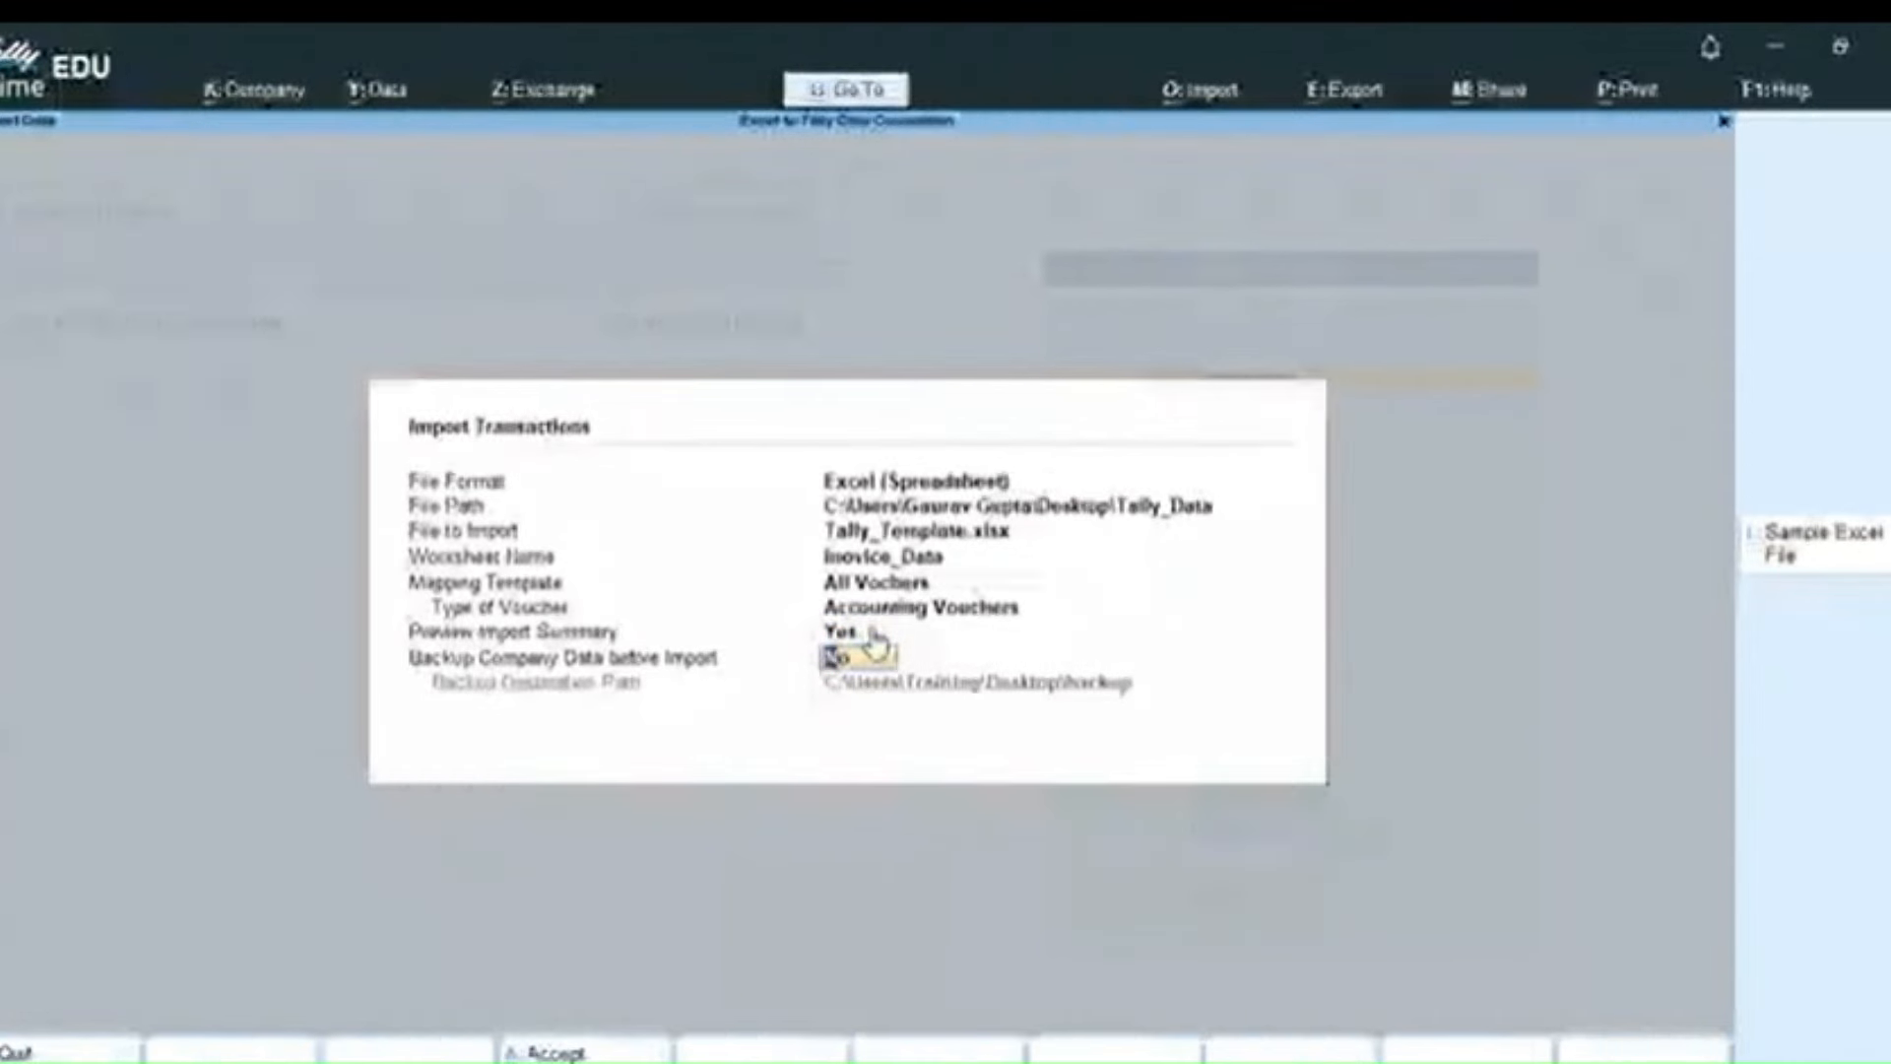
key("ctrl")
key("ctrl+a")
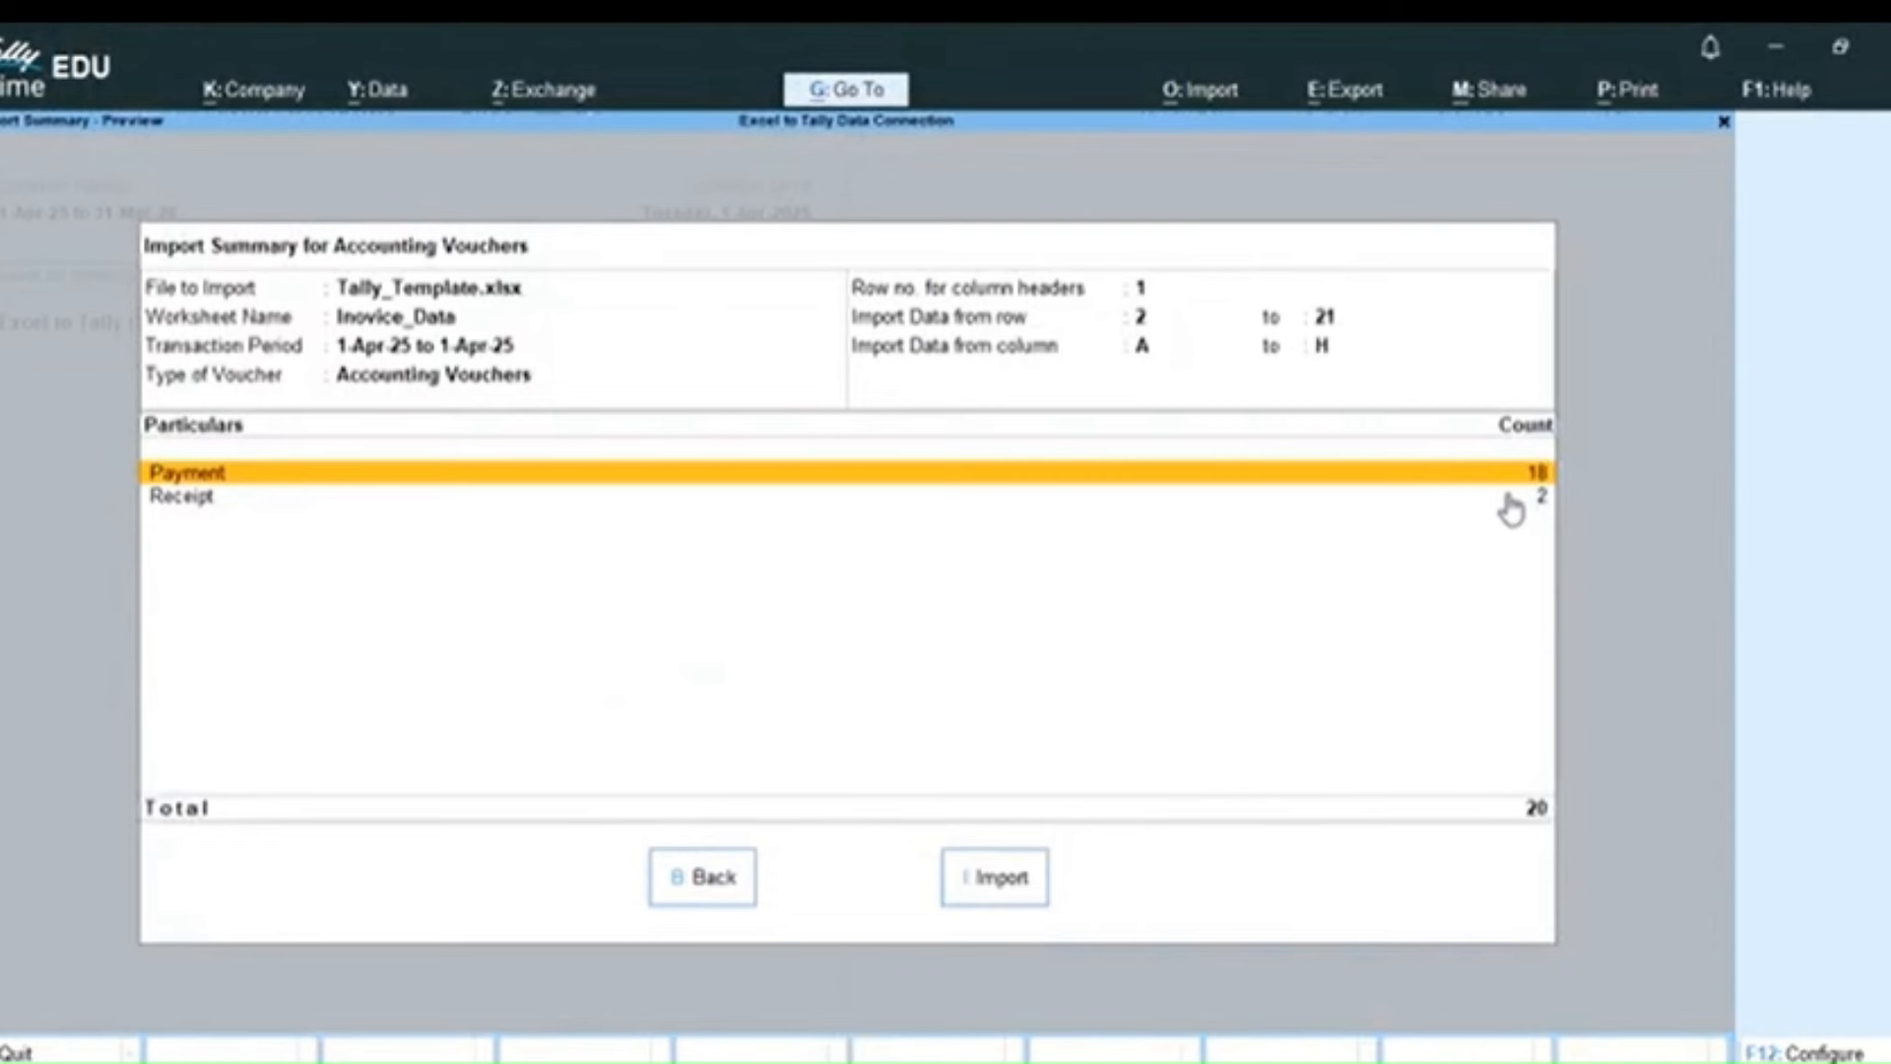
- Check the voucher counts in the import summary, import the accounting vouchers and dismiss the completion notice
left_click(1541, 481)
key("ctrl")
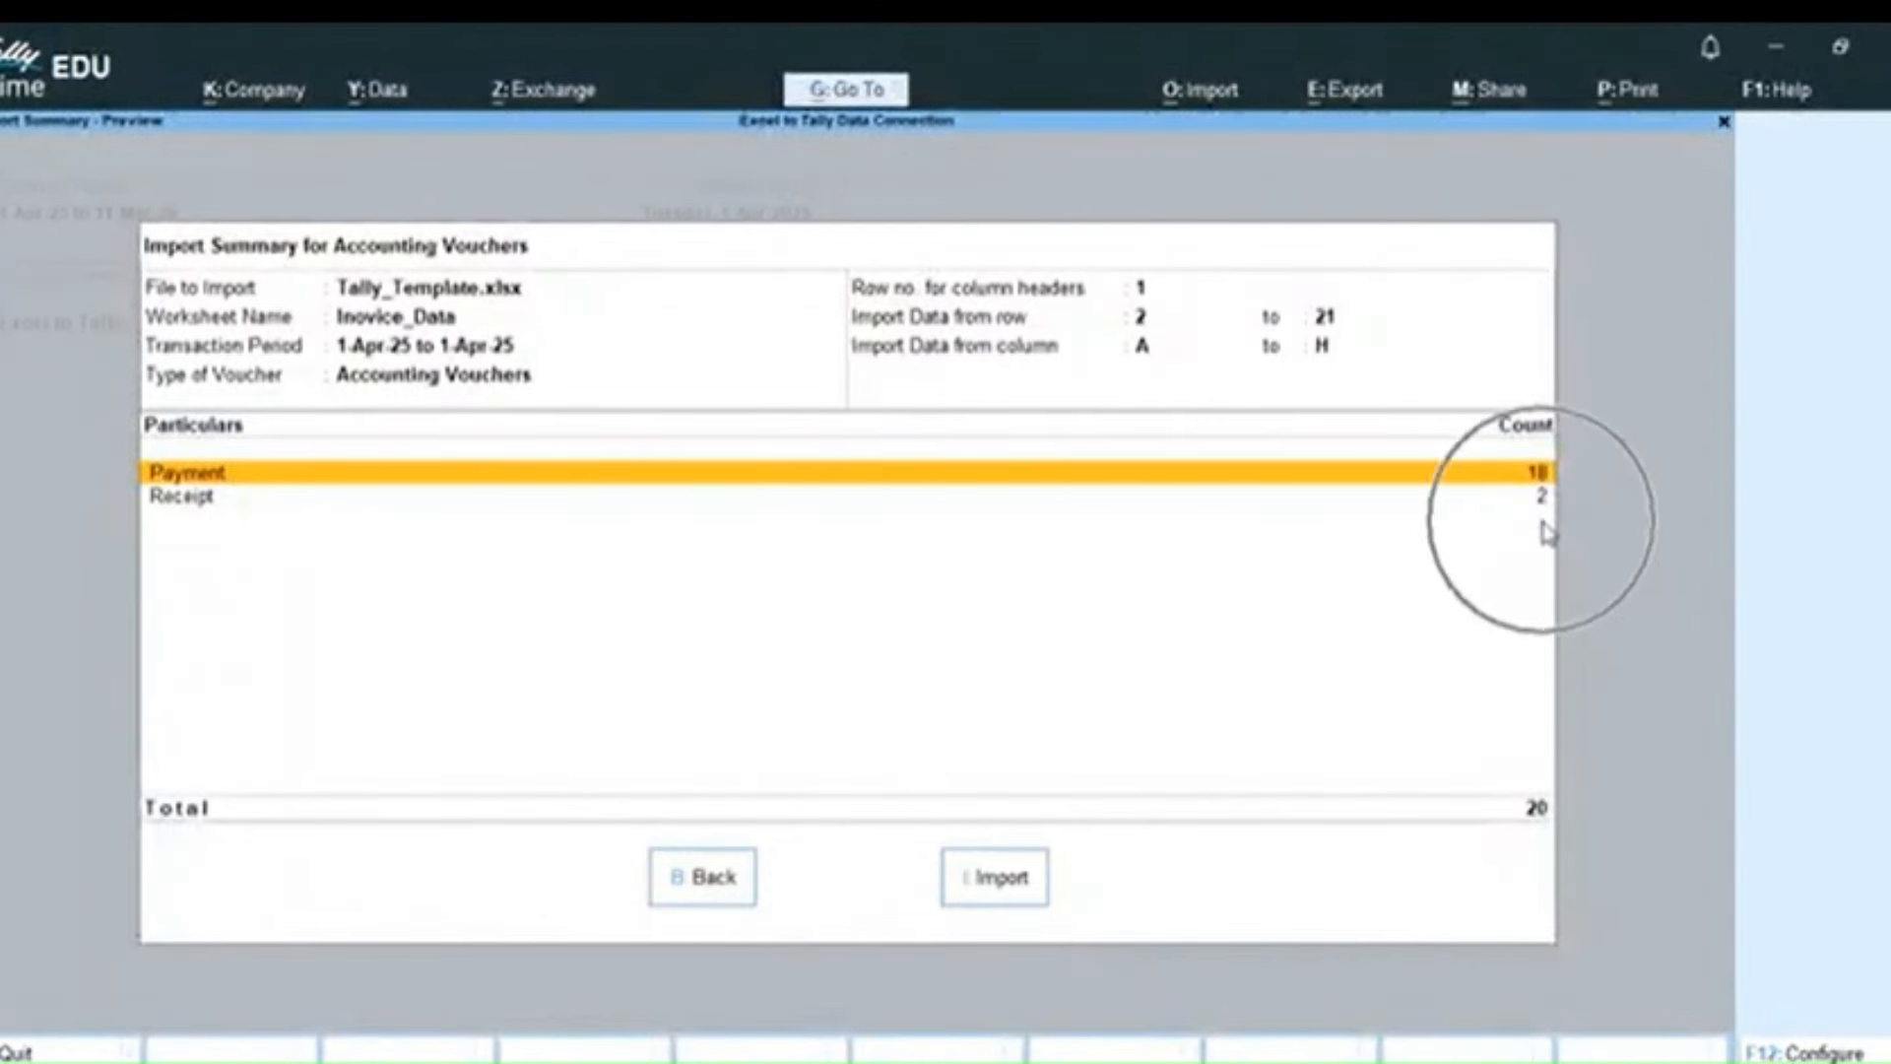
key("ctrl")
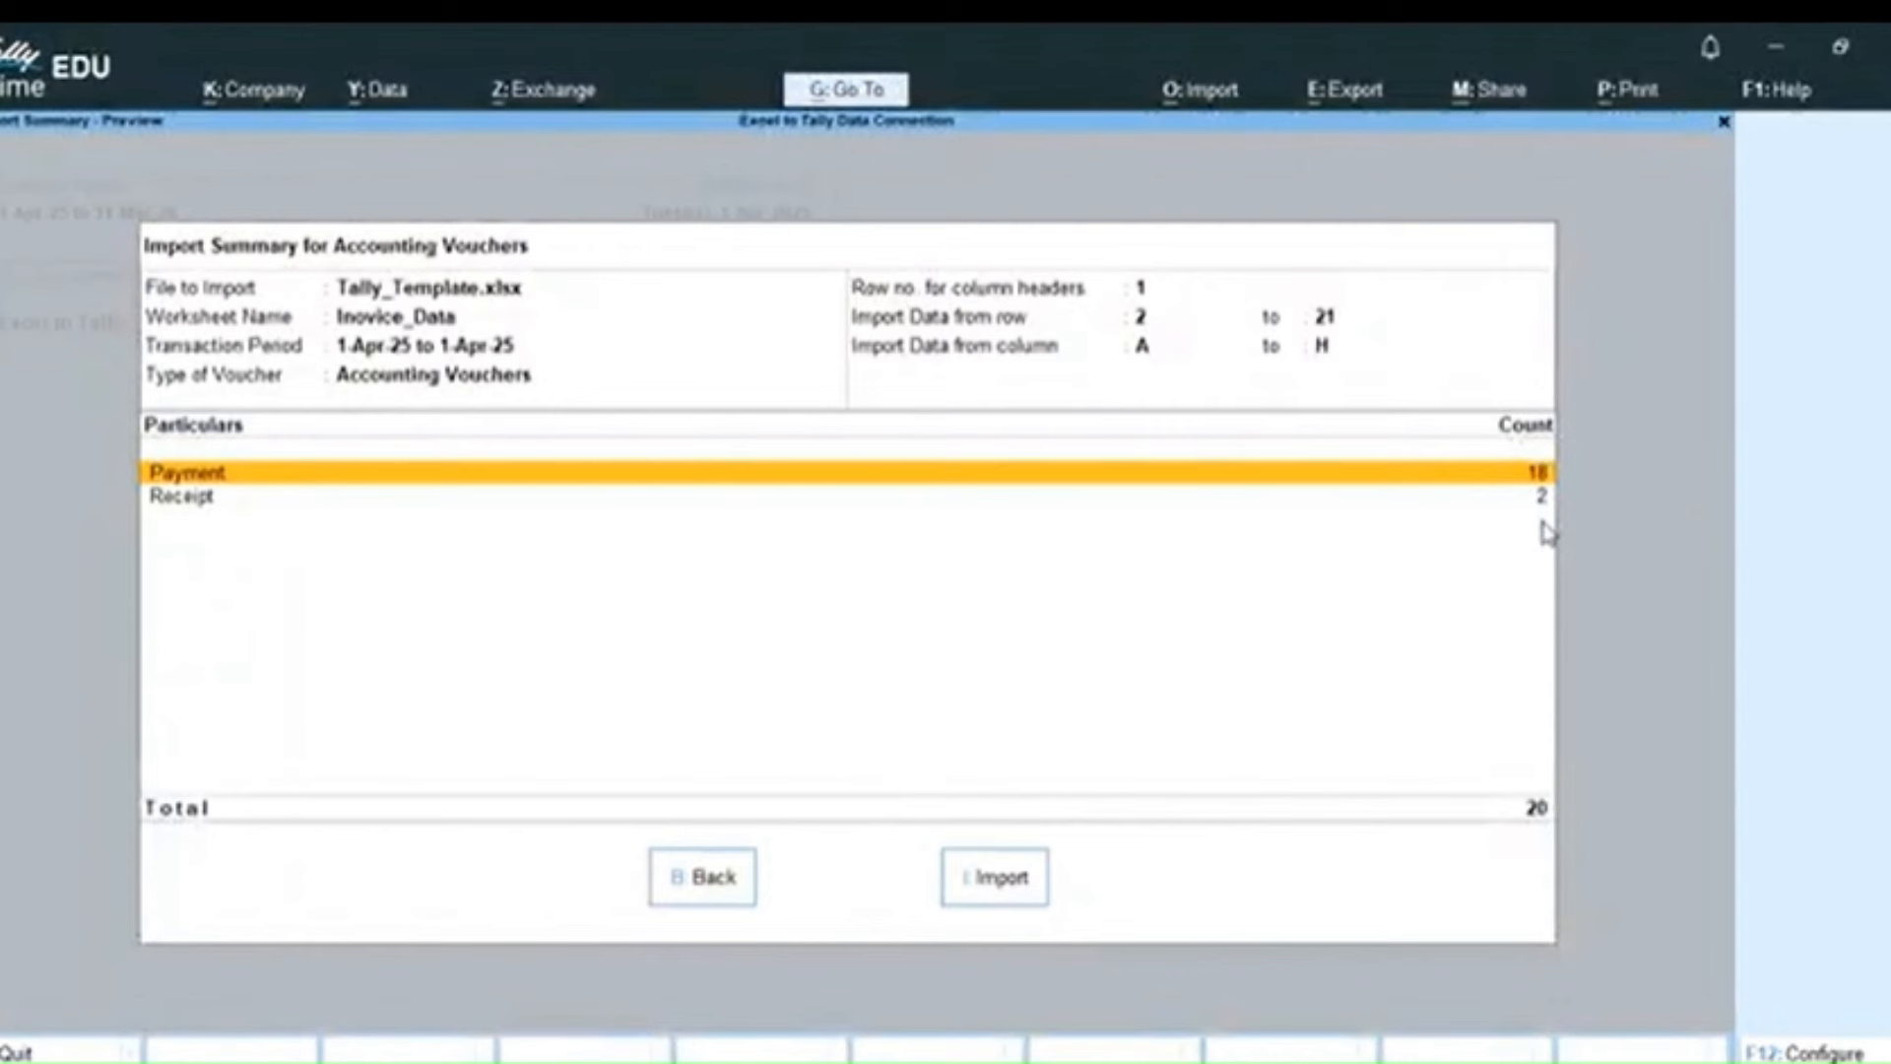
key("ctrl")
left_click(997, 878)
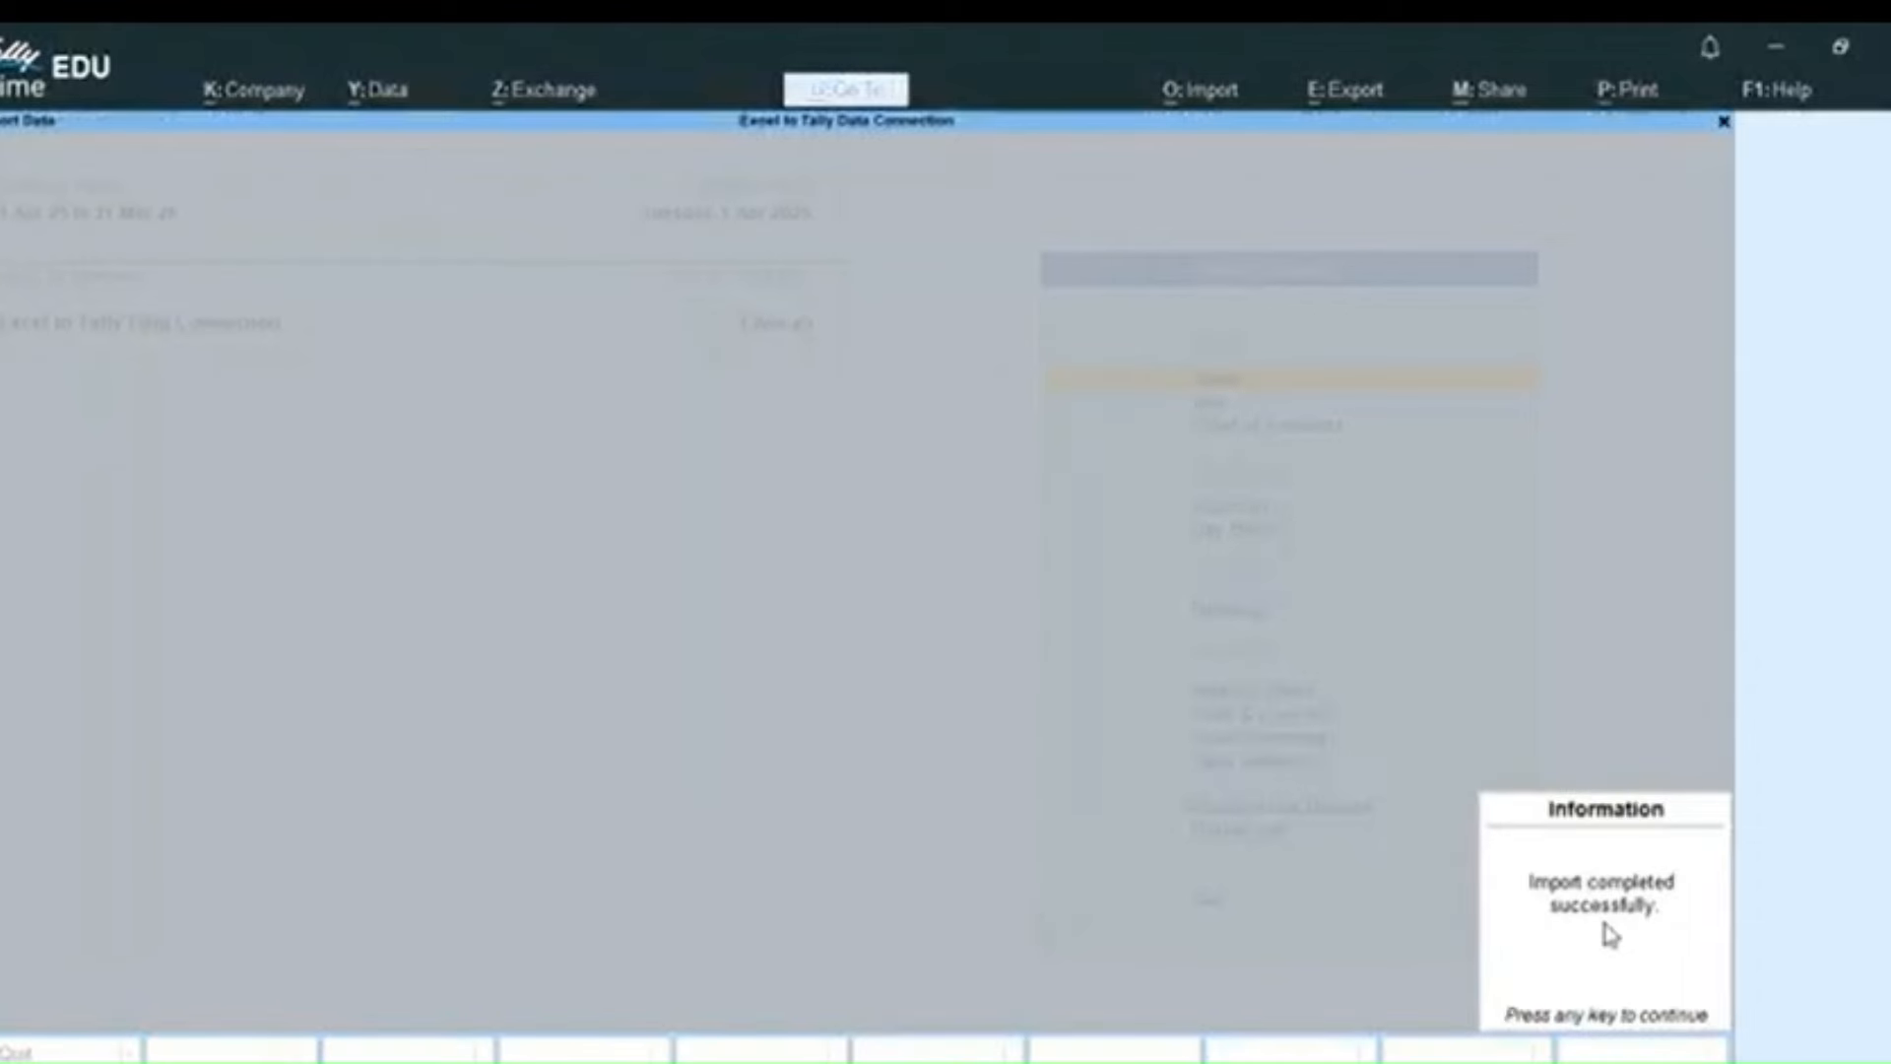
key("ctrl")
key("ctrl")
left_click(1609, 934)
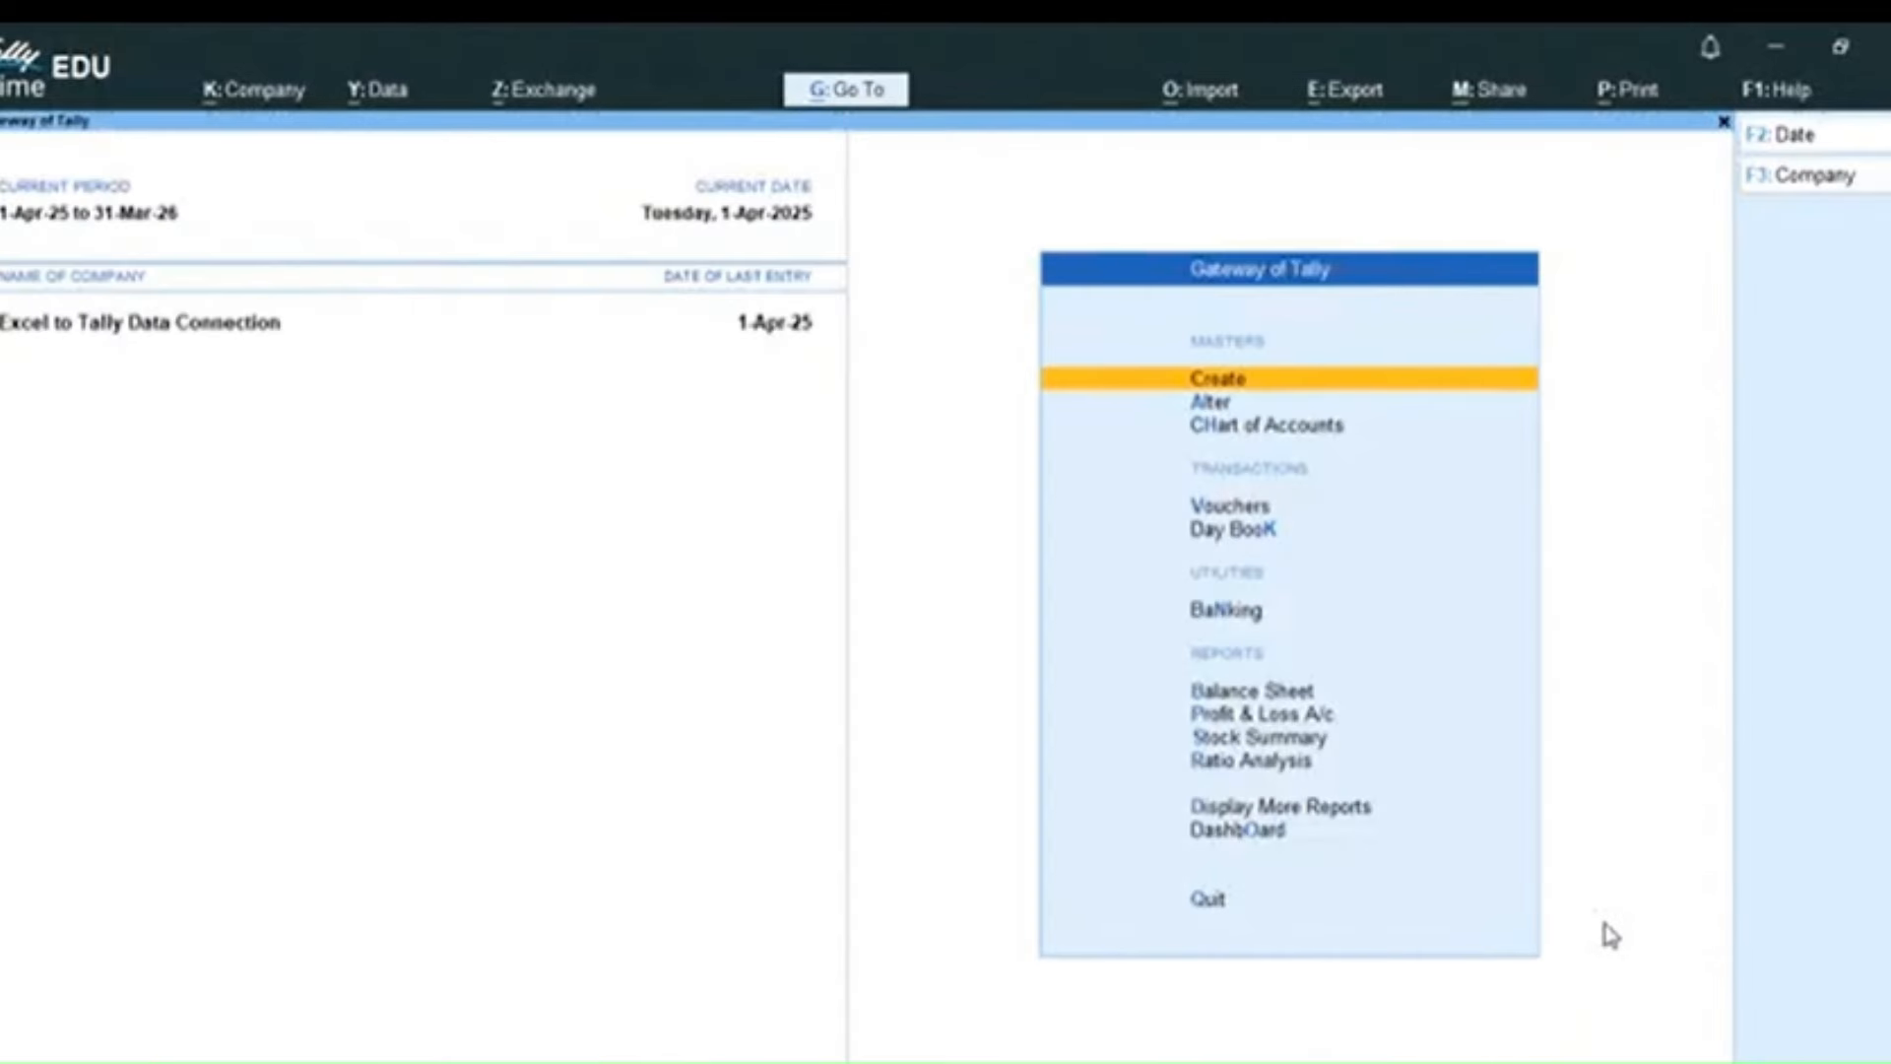
- Open the Day Book and review the imported payment and receipt vouchers through to the last entry
key("ctrl")
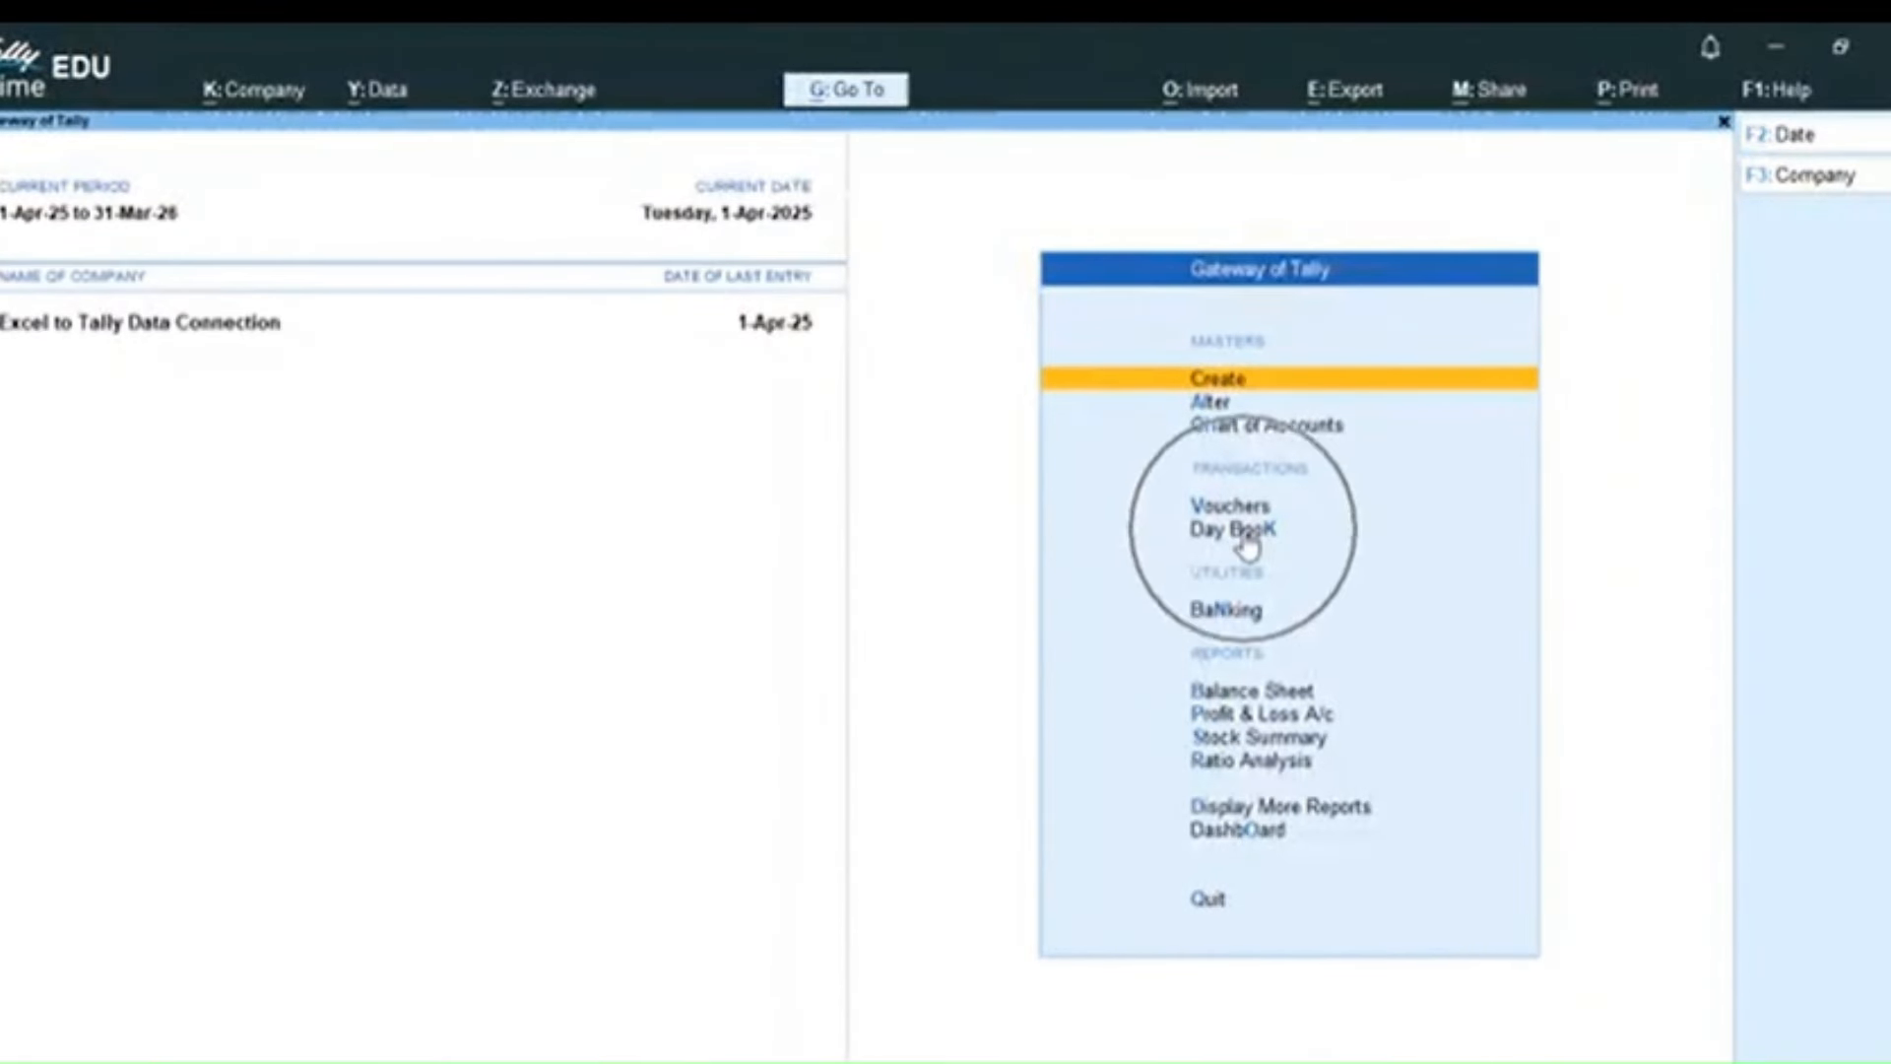
left_click(1249, 537)
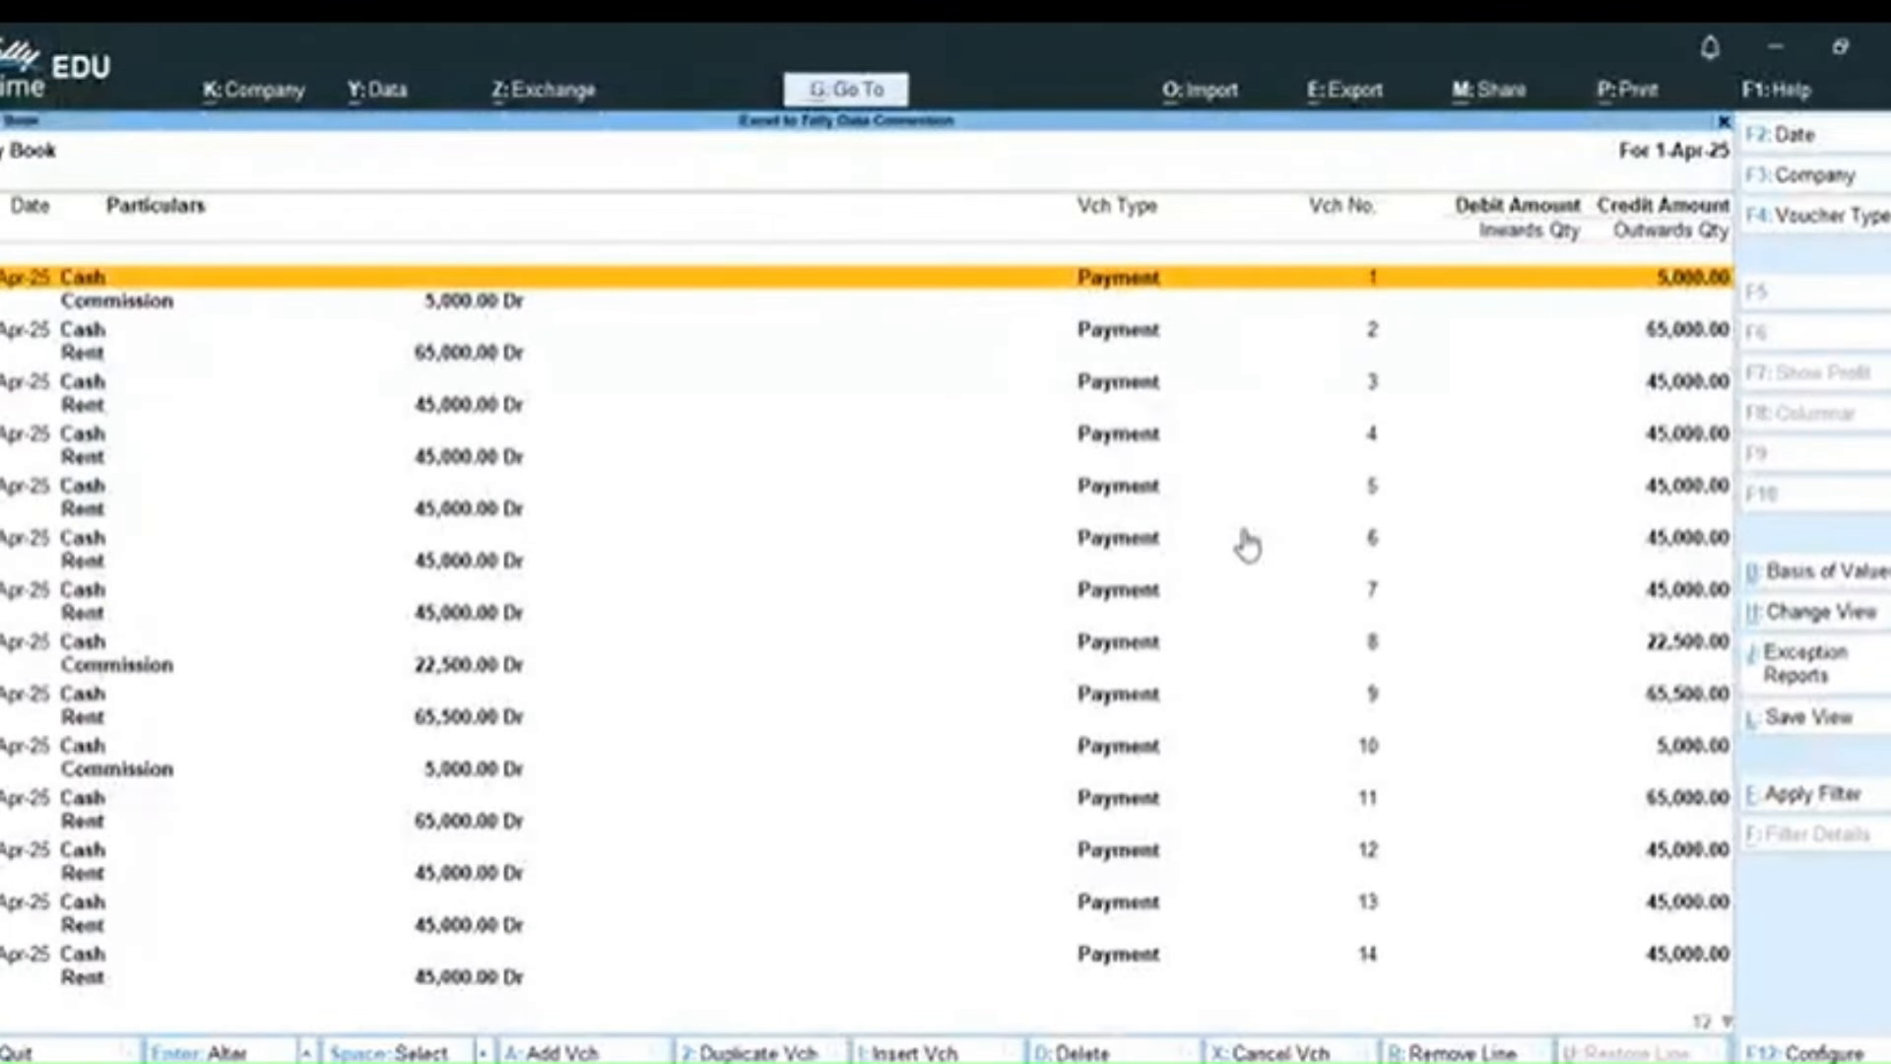
key("ctrl")
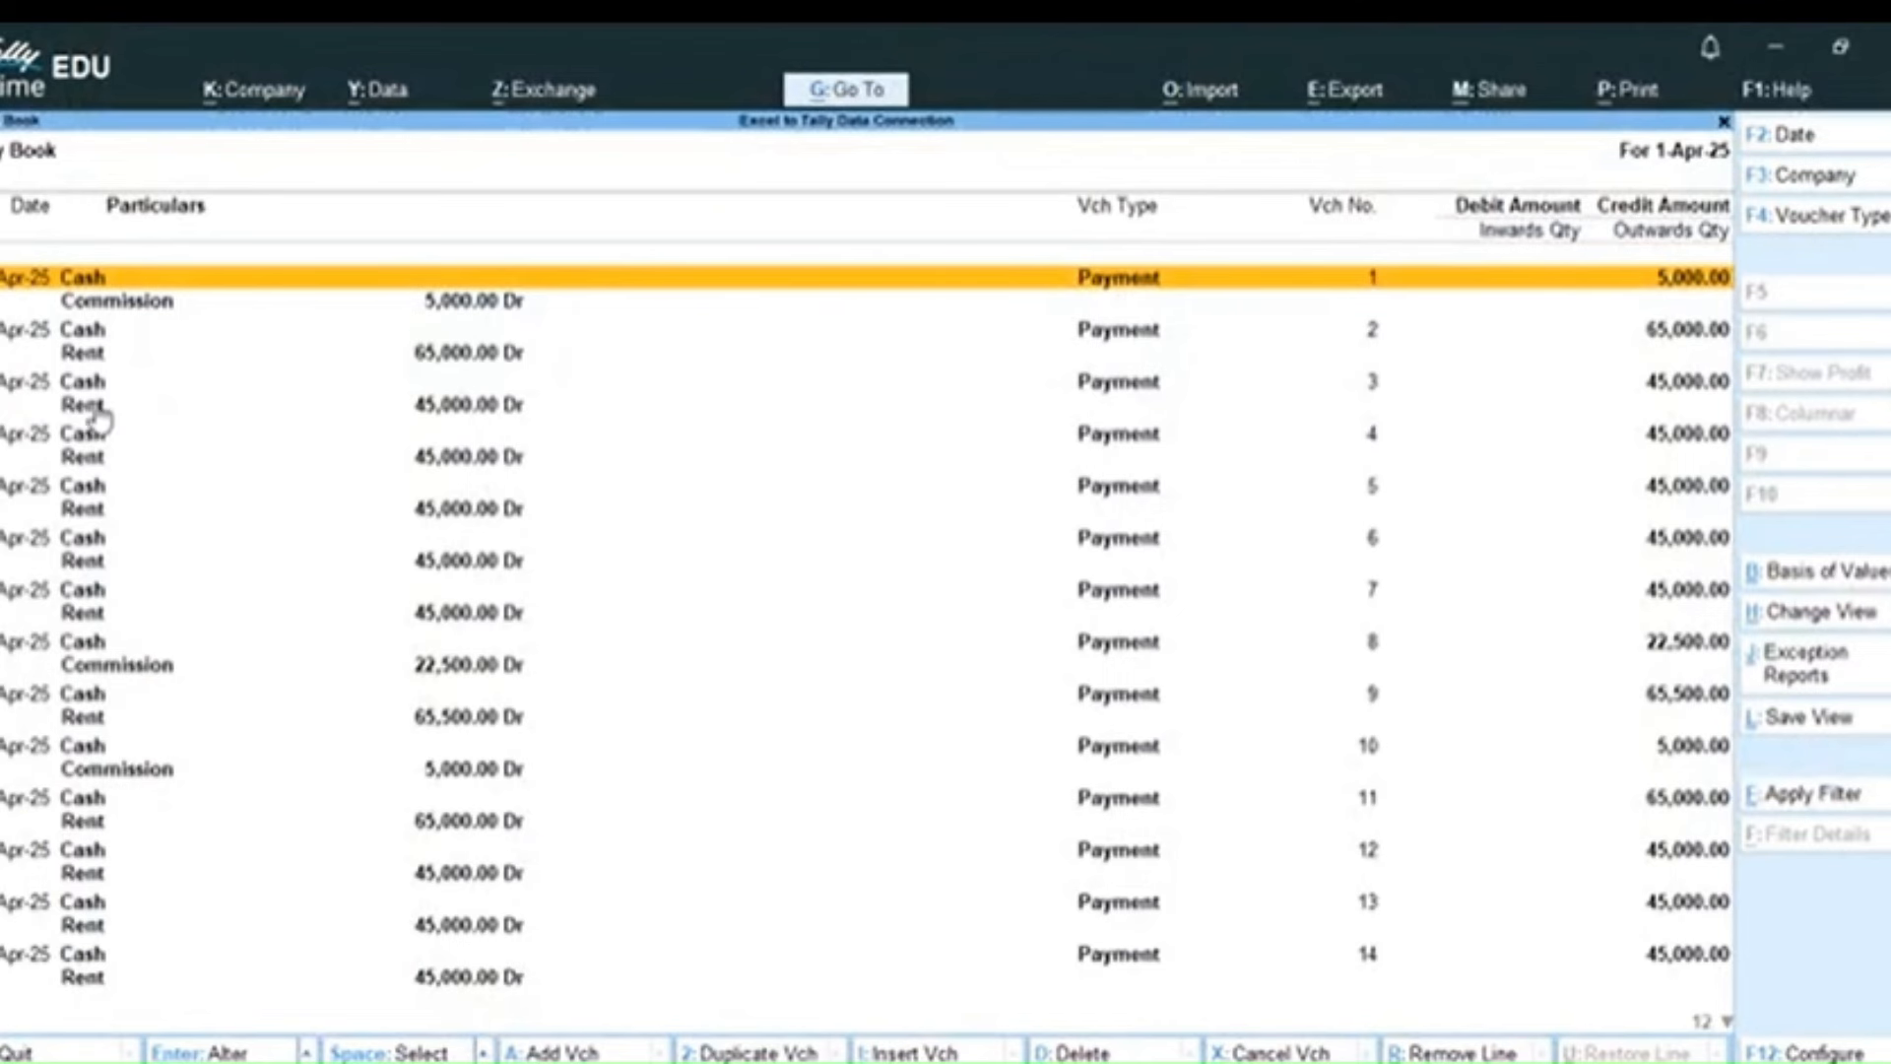
key("ctrl")
key("Down")
key("Down")
key("Down")
key("Down")
key("Down")
key("Down")
key("Down")
key("Down")
key("Down")
key("Down")
key("Down")
key("Down")
key("Down")
key("Down")
key("Down")
key("Down")
key("Down")
key("Down")
key("Down")
key("Down")
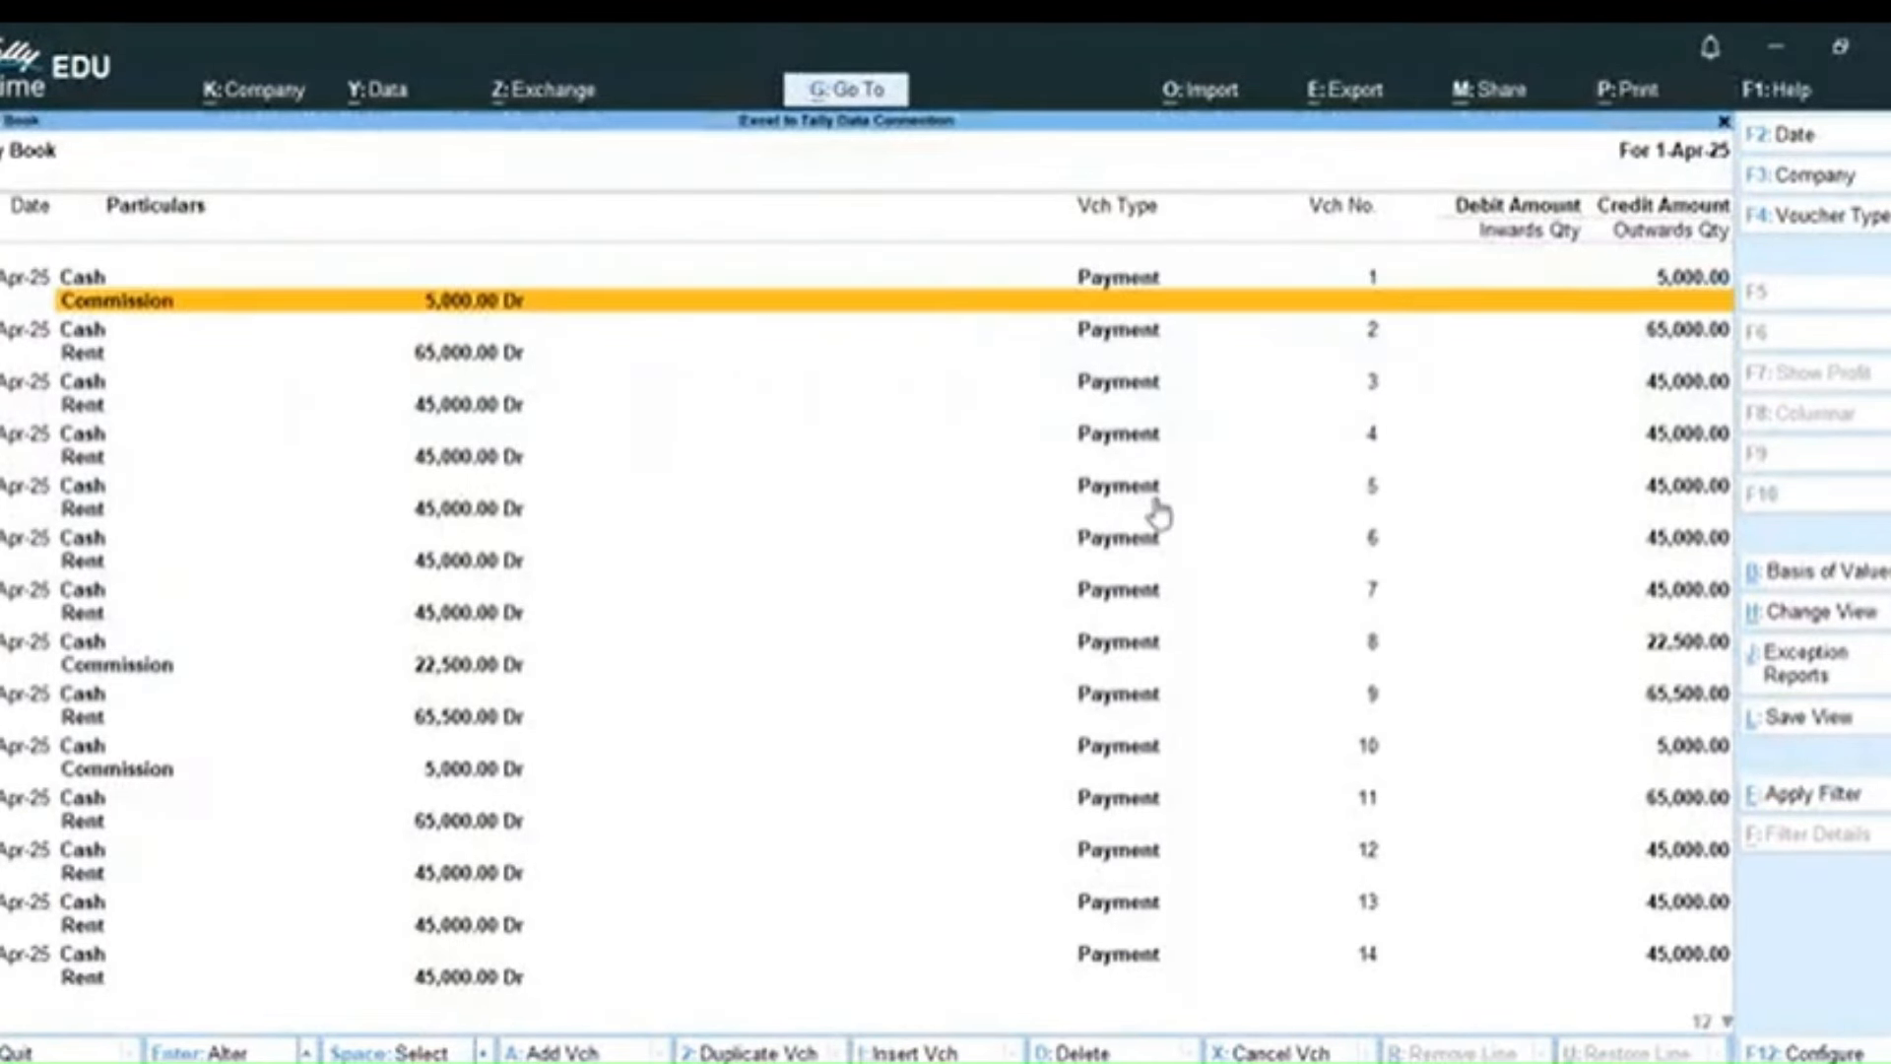
key("Down")
key("Down")
key("Down")
key("Down")
key("Down")
key("Down")
key("Down")
key("Down")
key("Down")
key("Down")
key("Down")
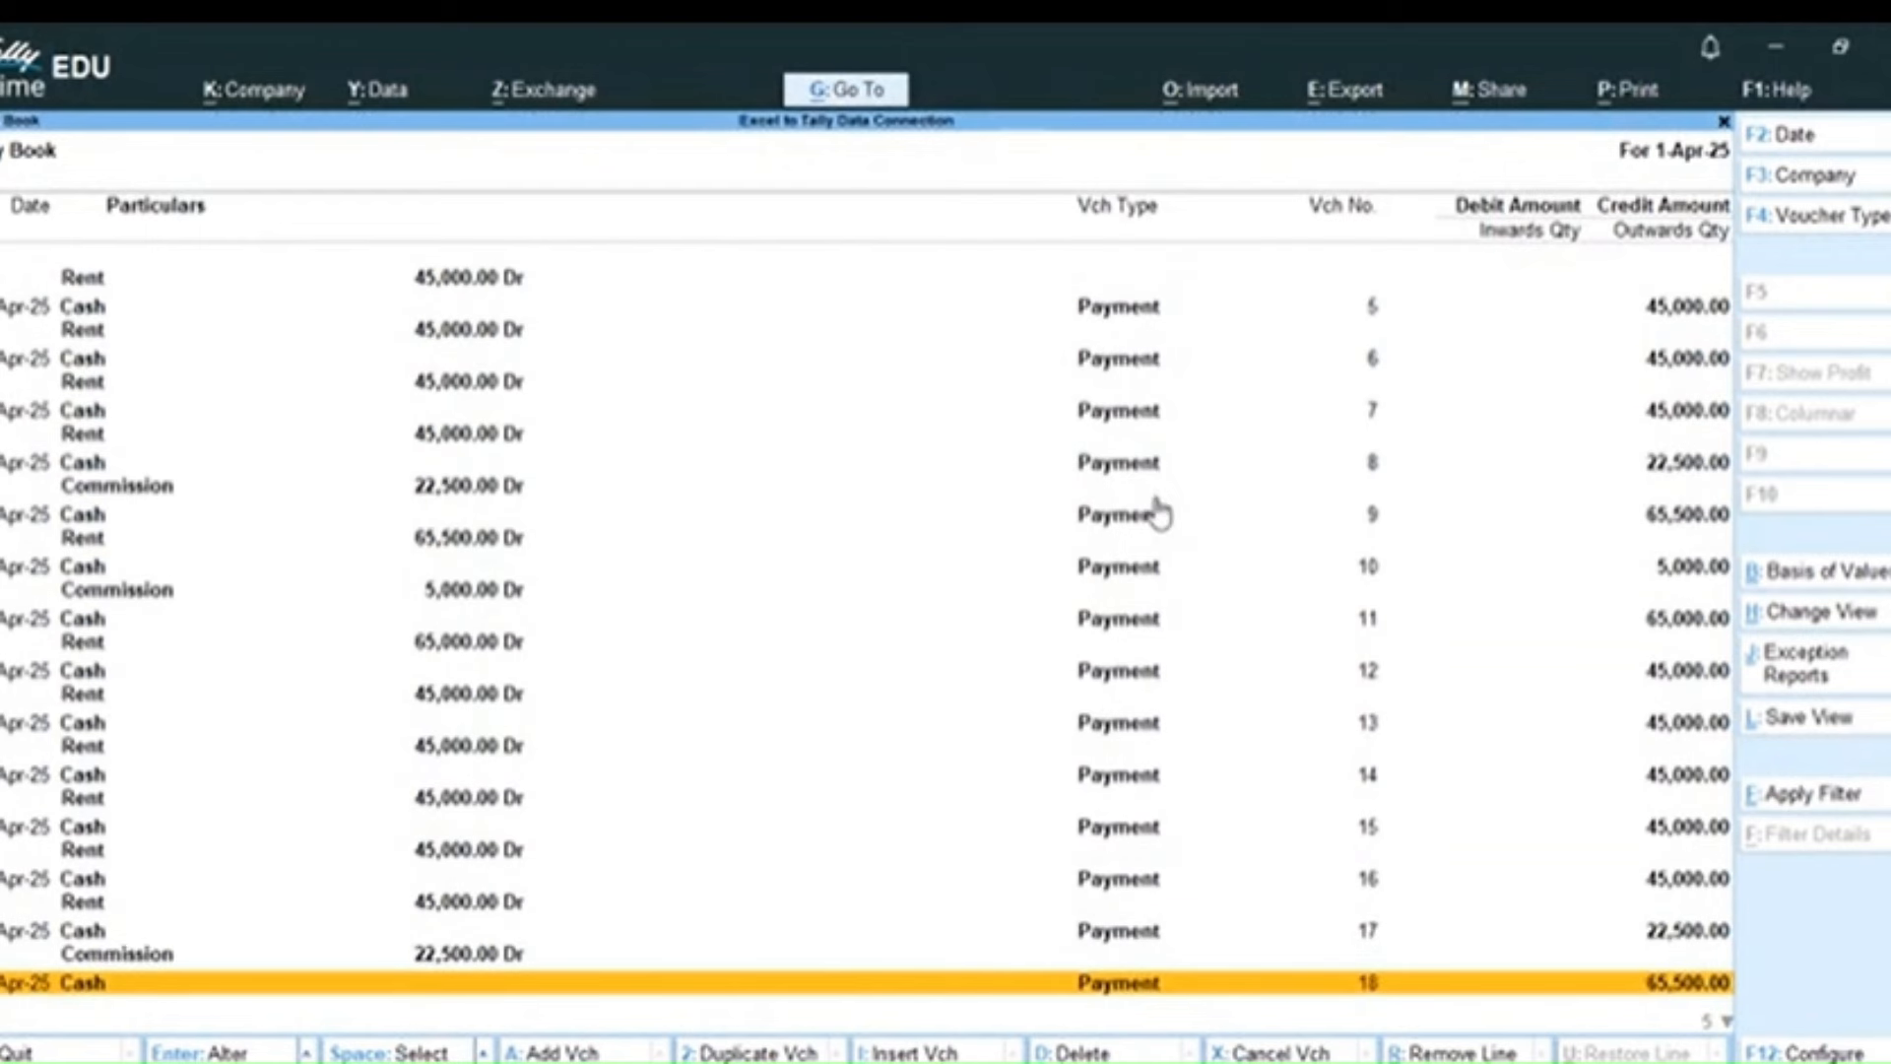
key("Down")
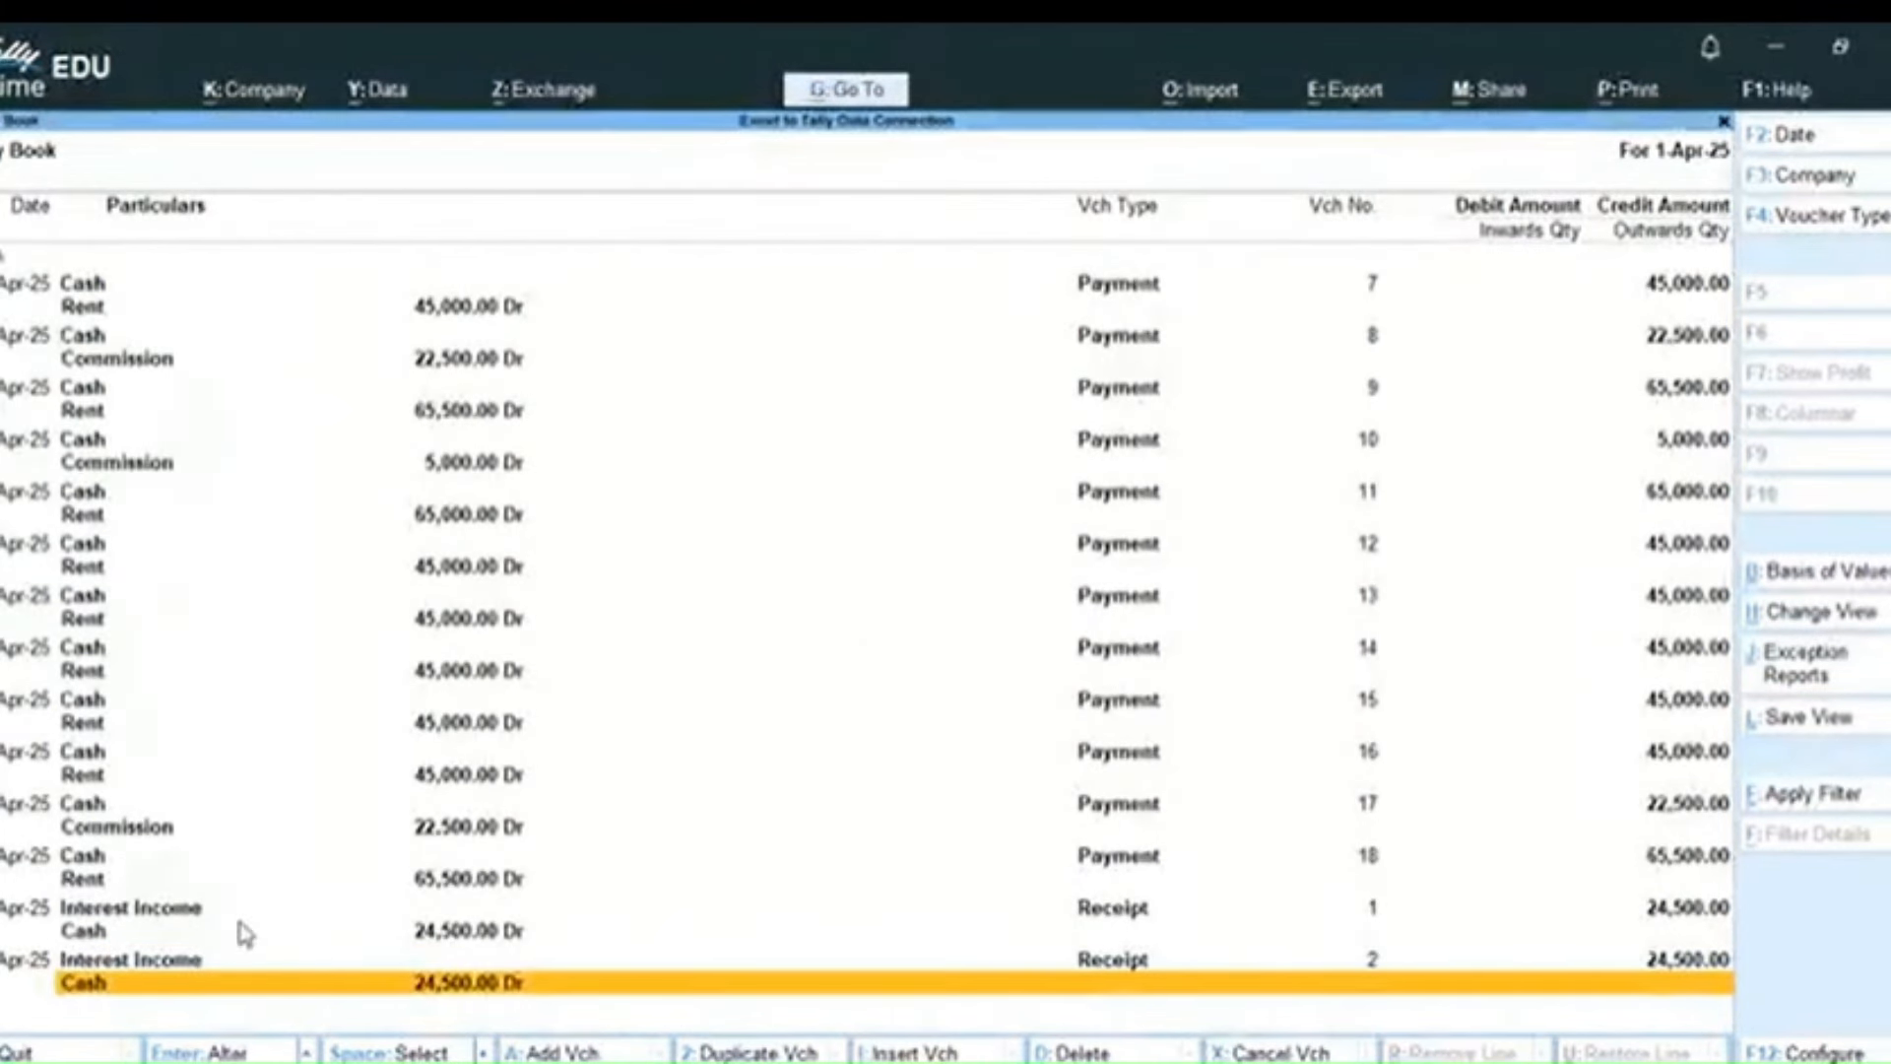
key("ctrl")
key("ctrl")
key("ctrl")
key("ctrl")
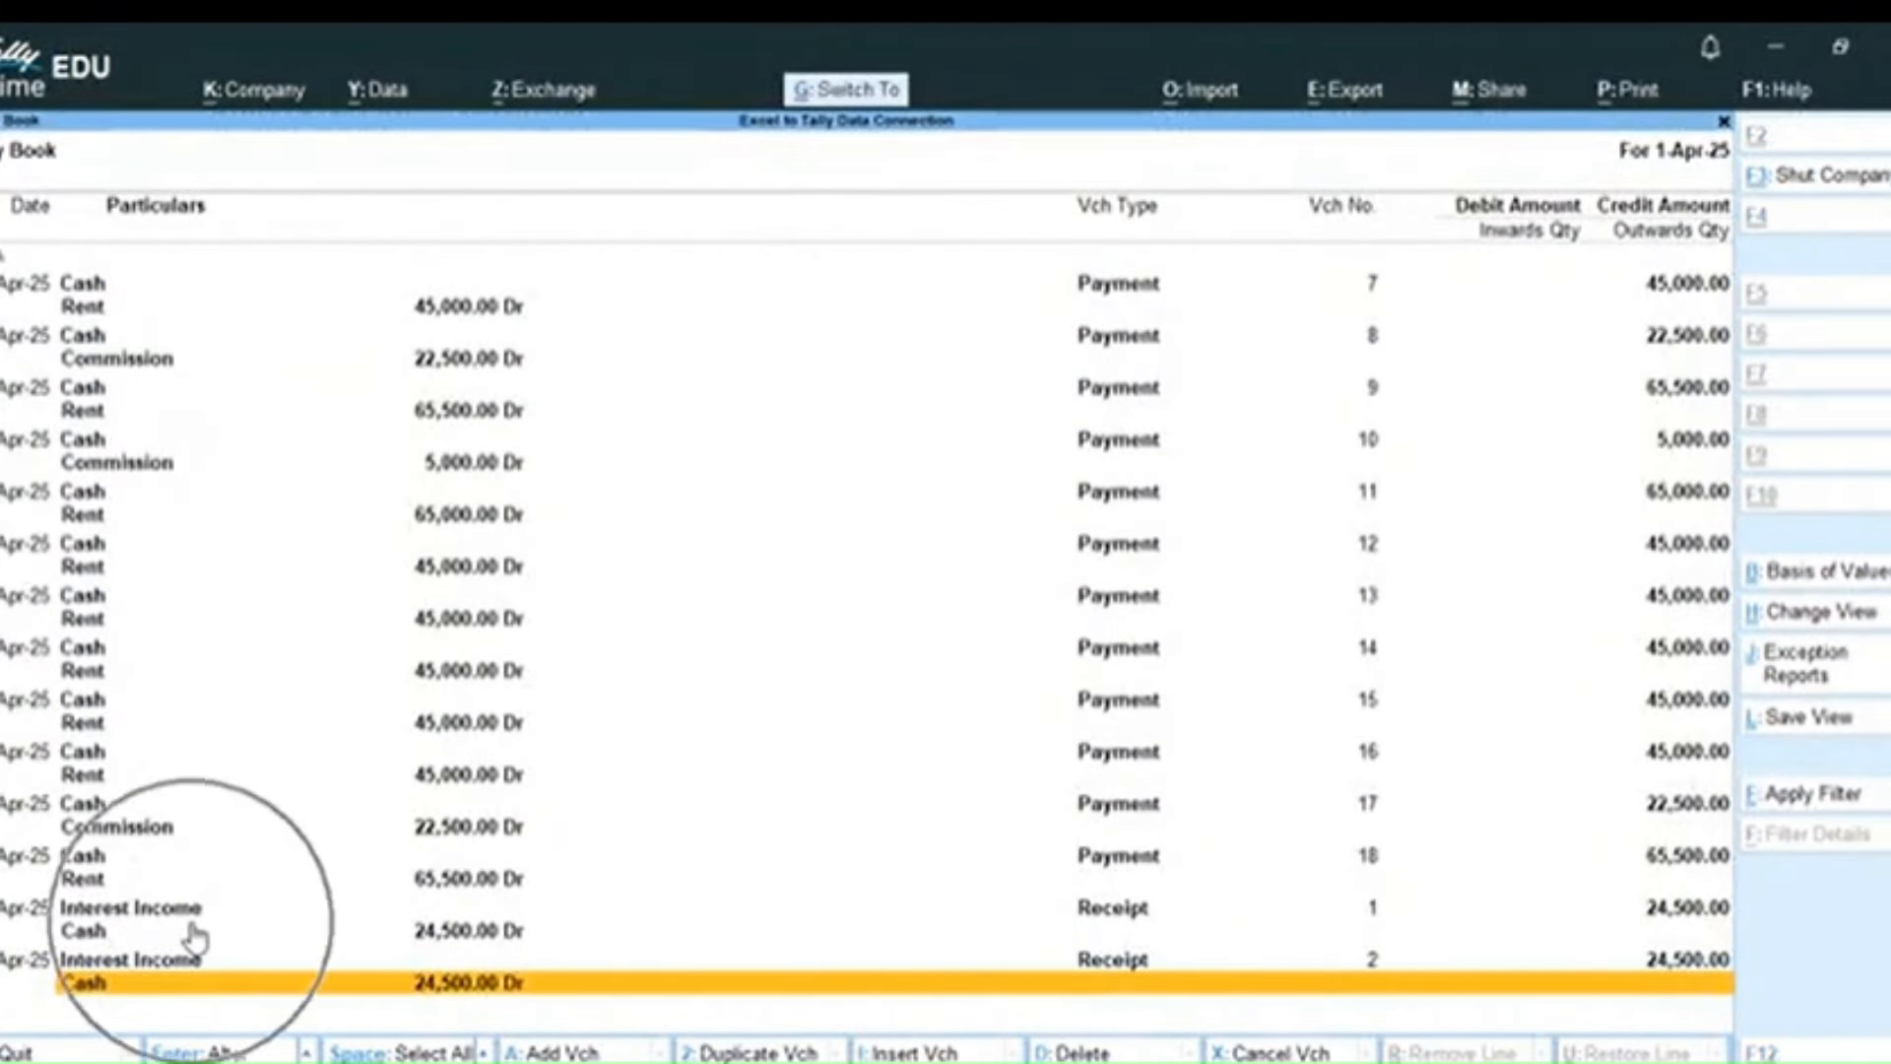